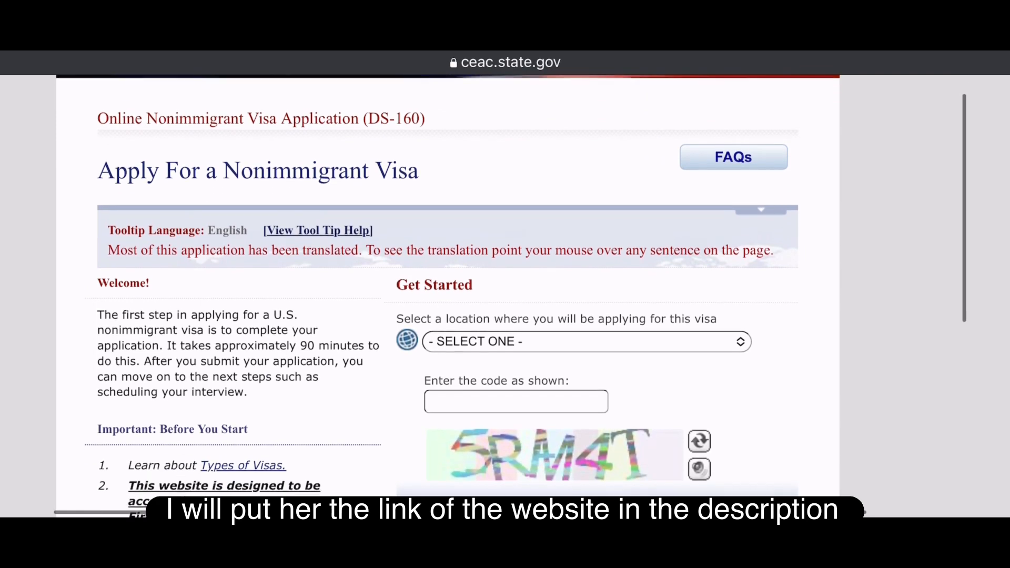
# - Choose CANADA, TORONTO as the application location
pyautogui.scroll(-2, 505, 295)
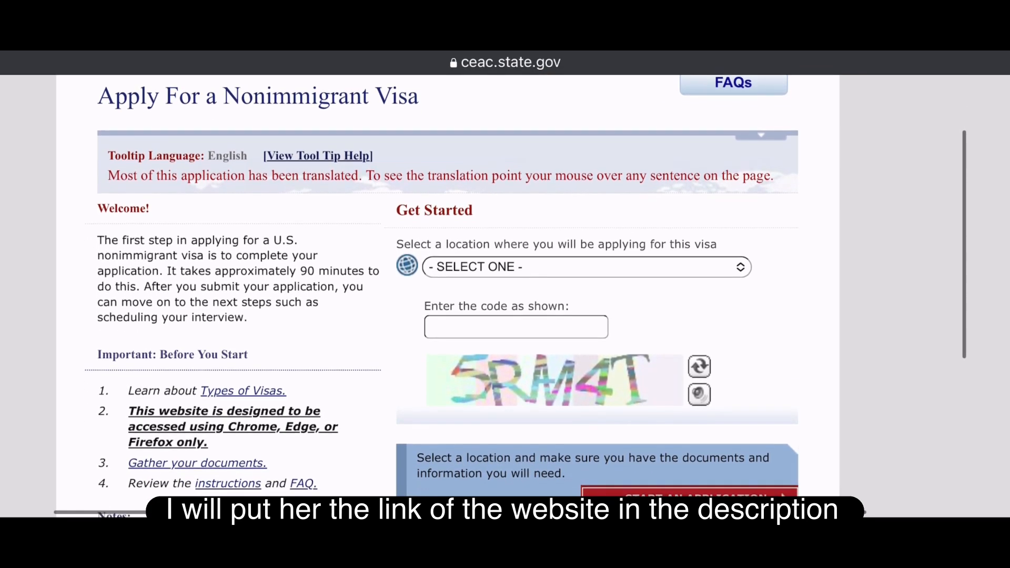
pyautogui.scroll(-2, 505, 295)
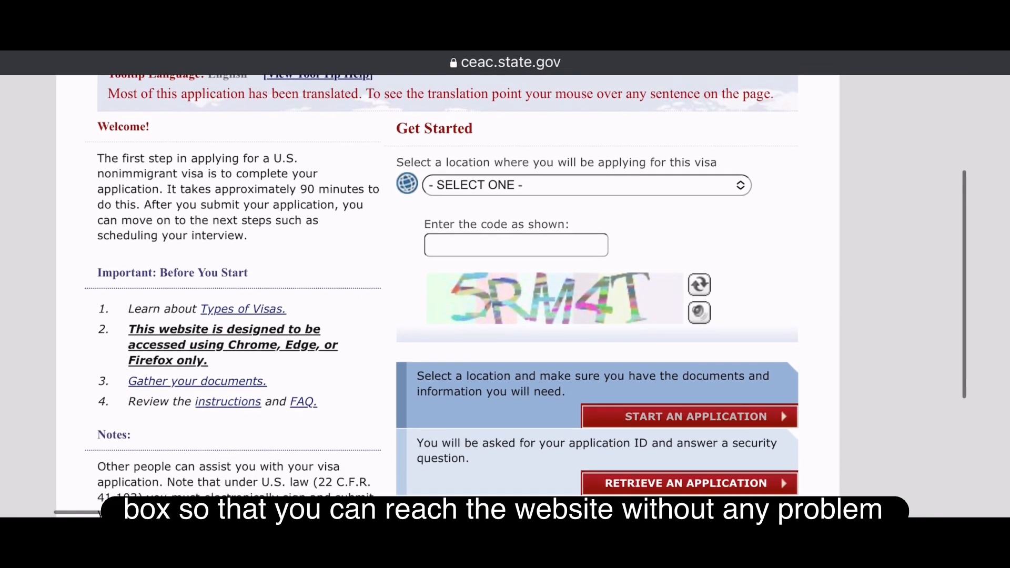
pyautogui.scroll(10, 505, 295)
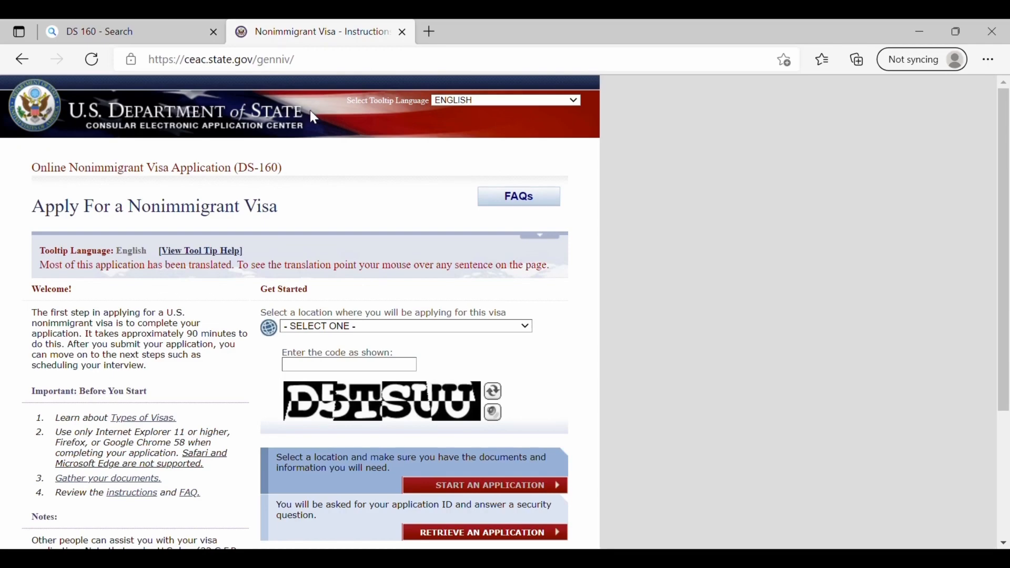
pyautogui.scroll(-2, 314, 117)
pyautogui.scroll(2, 314, 116)
pyautogui.scroll(-2, 314, 117)
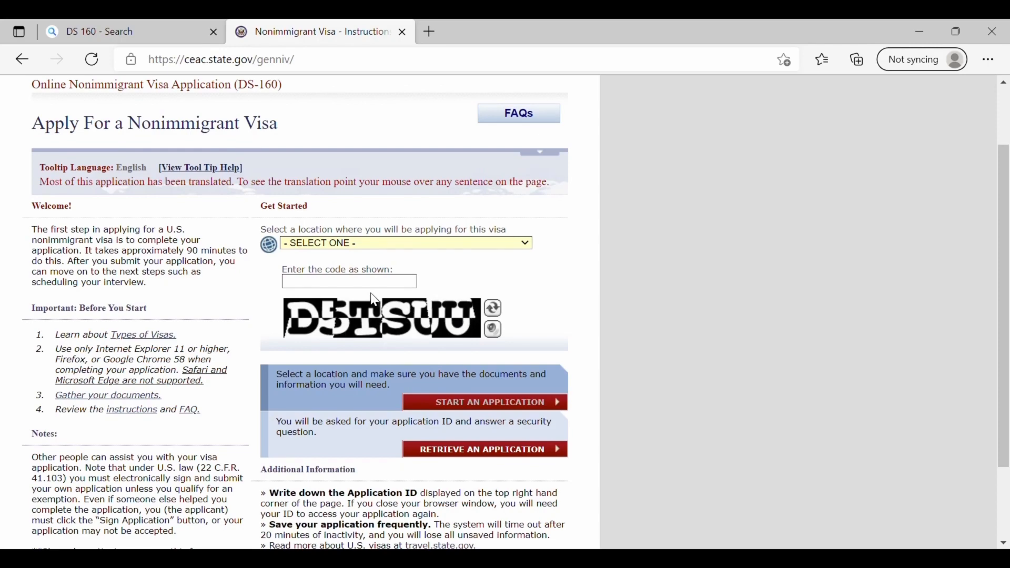
pyautogui.click(346, 350)
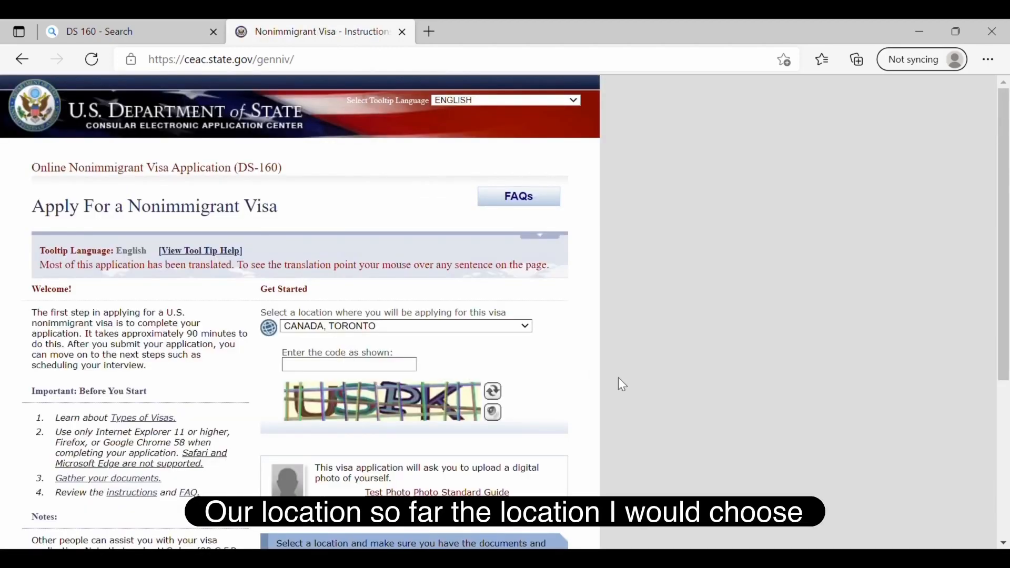
# - Enter the captcha verification code and start a new application
pyautogui.scroll(-2, 618, 378)
pyautogui.click(368, 264)
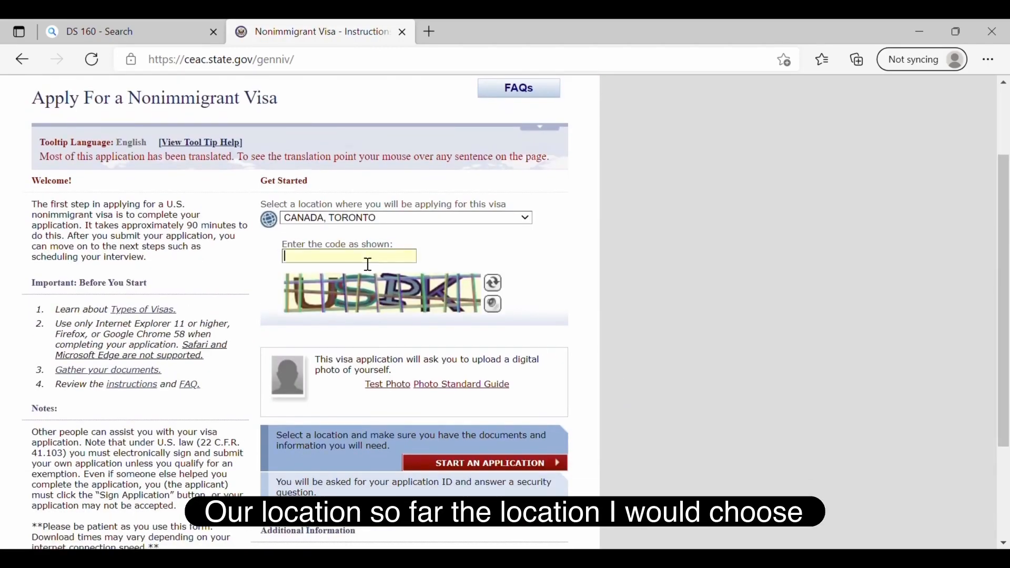
pyautogui.write('USPK')
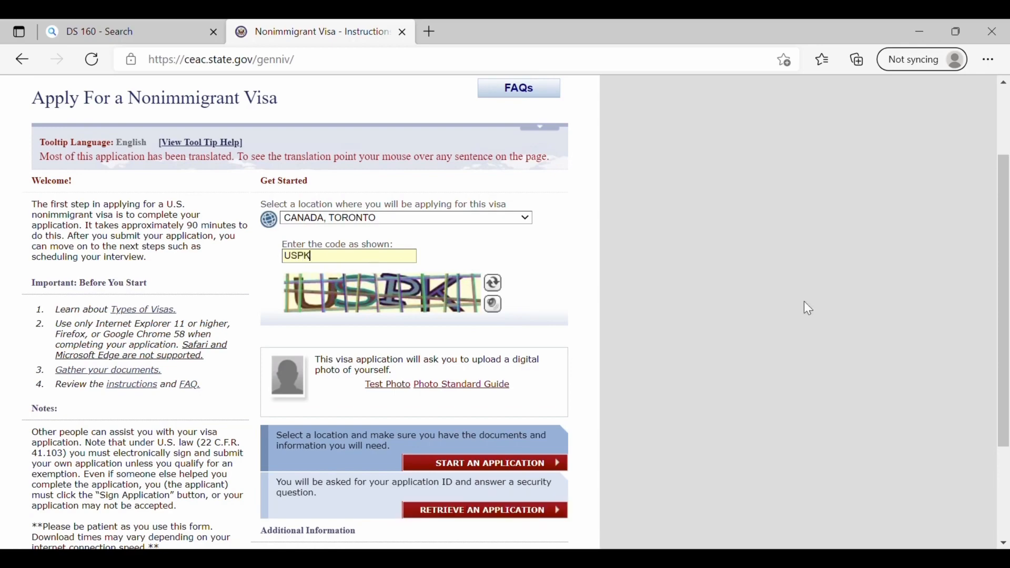
pyautogui.click(502, 465)
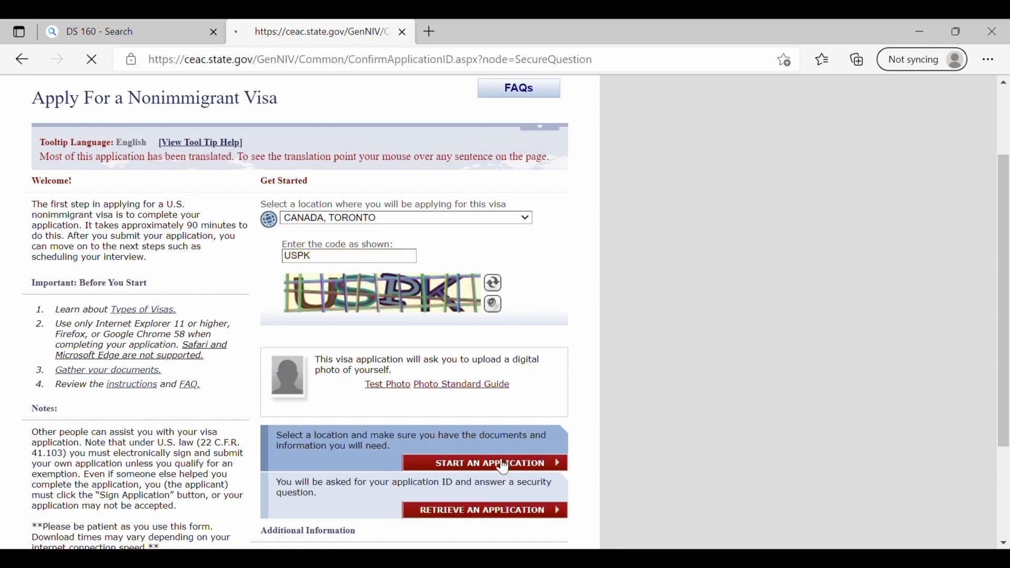
# - Agree to the notices, pick the father's father security question, enter its answer and continue
pyautogui.scroll(-2, 503, 467)
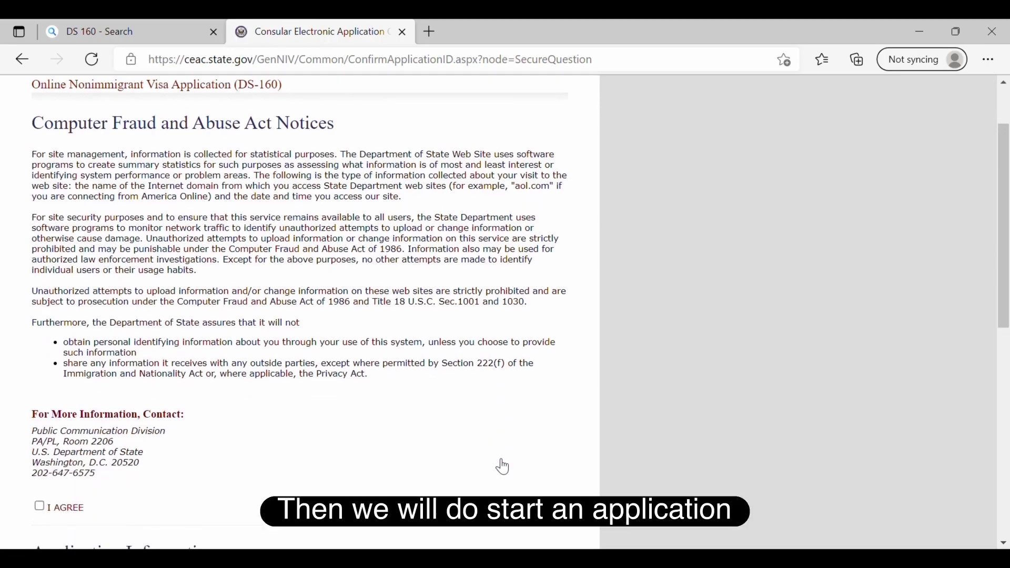
pyautogui.click(39, 503)
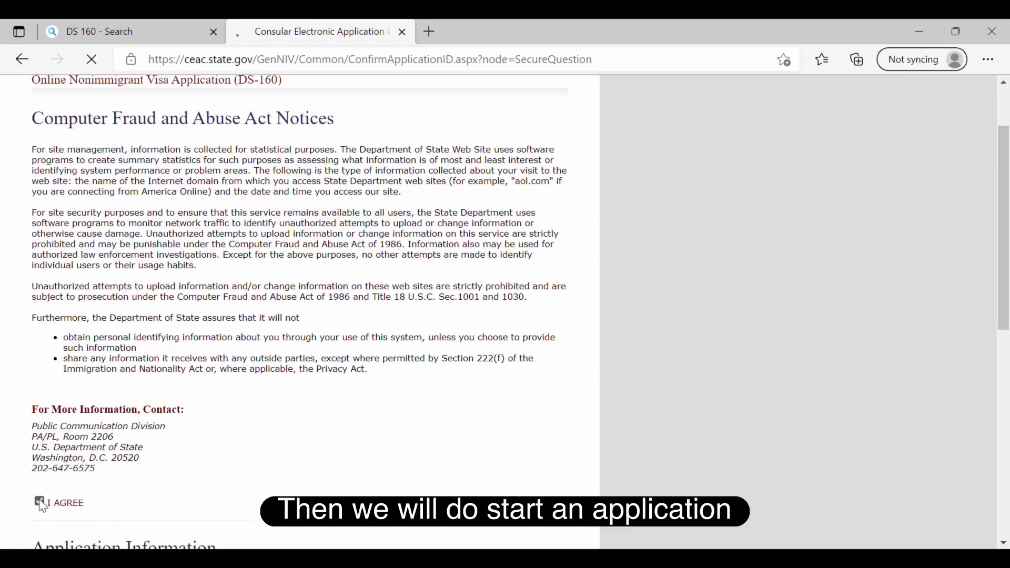
pyautogui.scroll(-12, 341, 431)
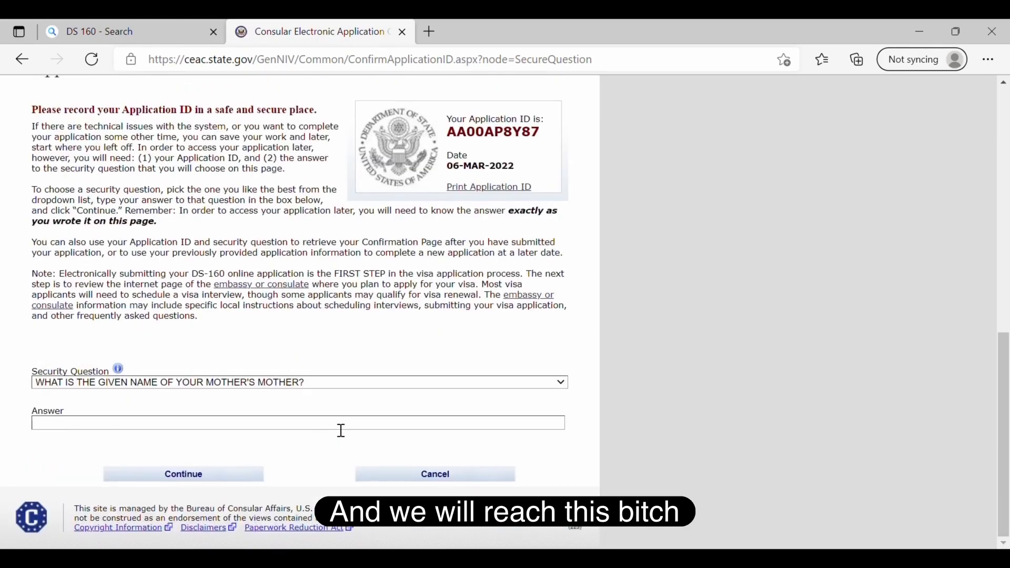
pyautogui.click(291, 388)
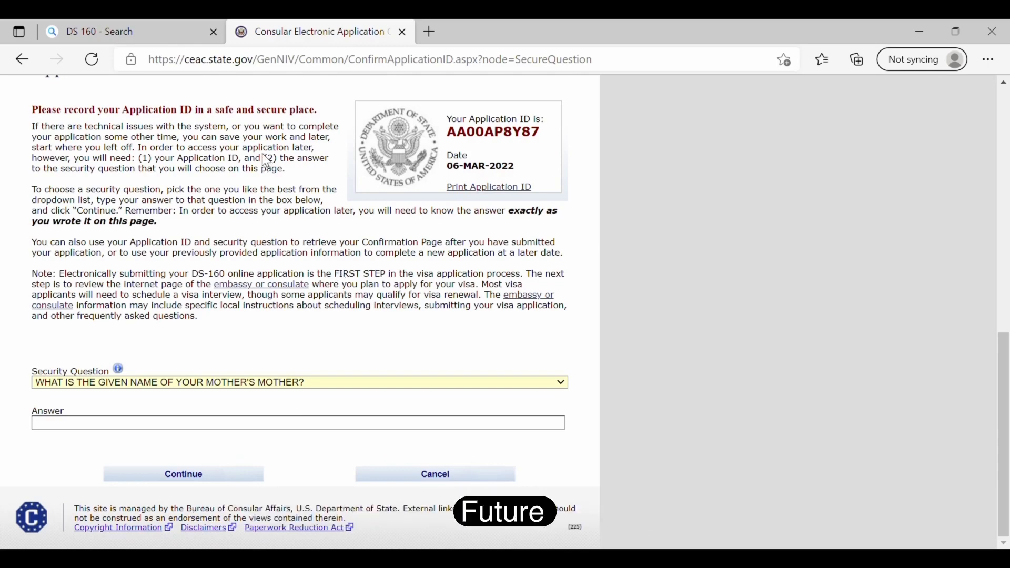
pyautogui.press('Down')
pyautogui.press('Tab')
pyautogui.write('XYZ')
pyautogui.click(222, 483)
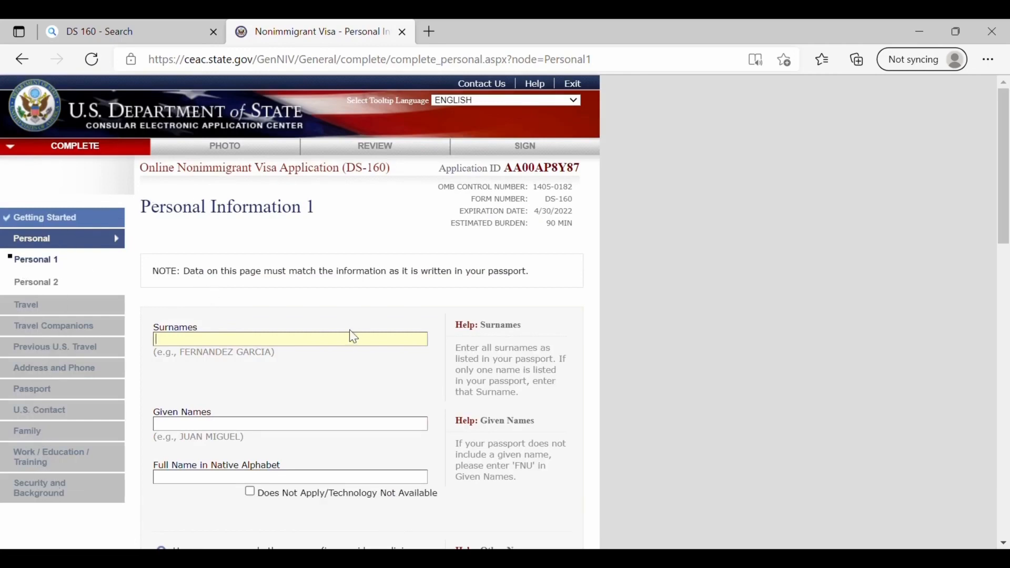
# - Enter the applicant's surname
pyautogui.scroll(-1, 351, 335)
pyautogui.scroll(-1, 350, 329)
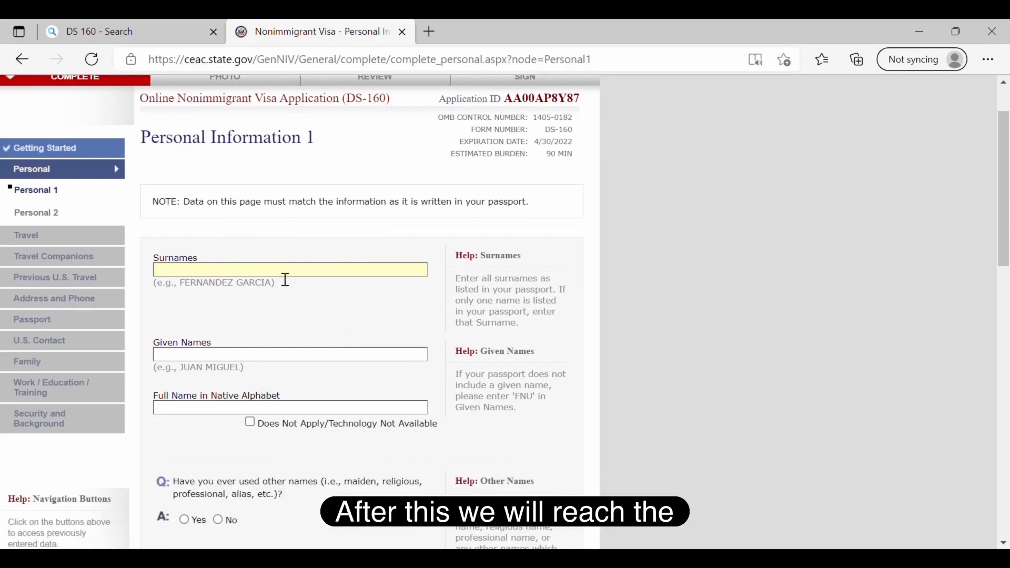
pyautogui.write('XY')
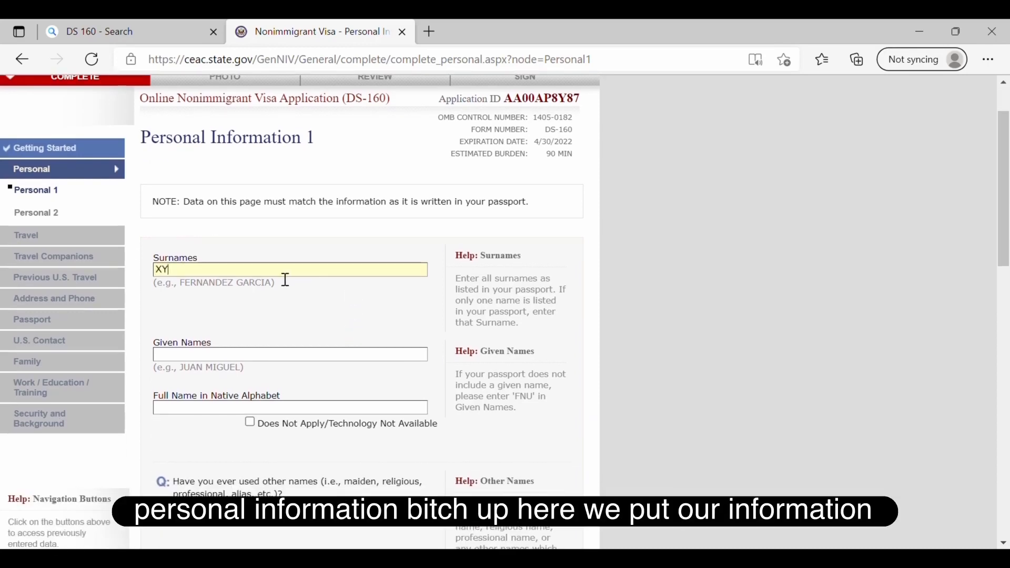
pyautogui.press('BackSpace')
pyautogui.press('BackSpace')
pyautogui.write('SINGH')
# - Enter the applicant's given names and mark the native-alphabet full name Does Not Apply
pyautogui.scroll(-1, 286, 280)
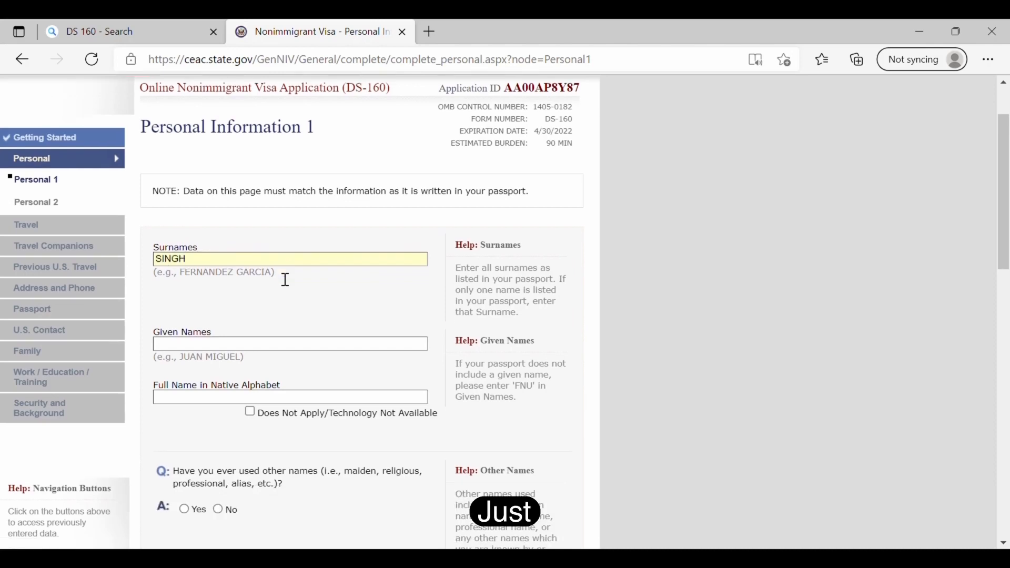
pyautogui.click(285, 280)
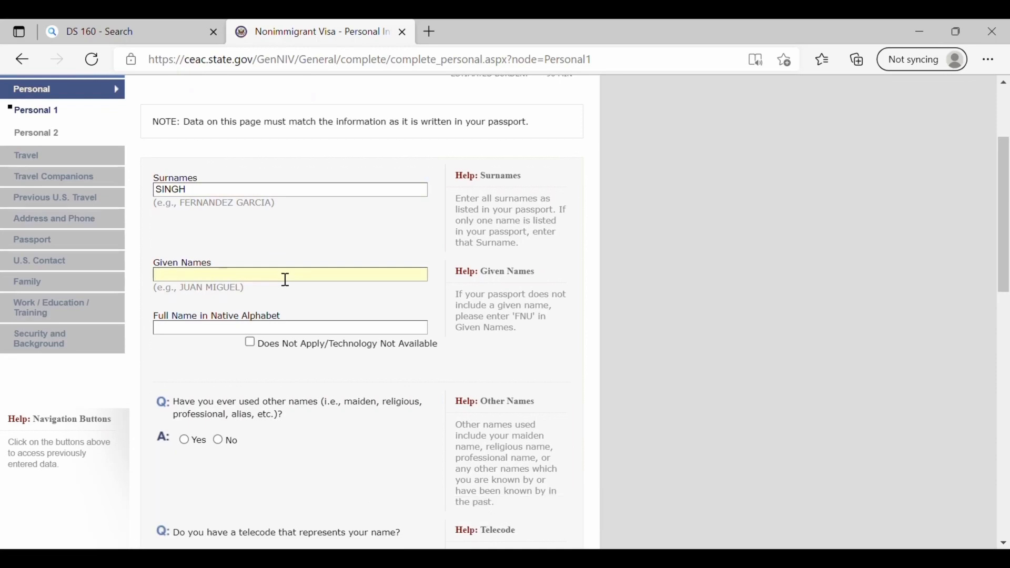
pyautogui.write('XYZ XYZ')
pyautogui.scroll(-2, 286, 280)
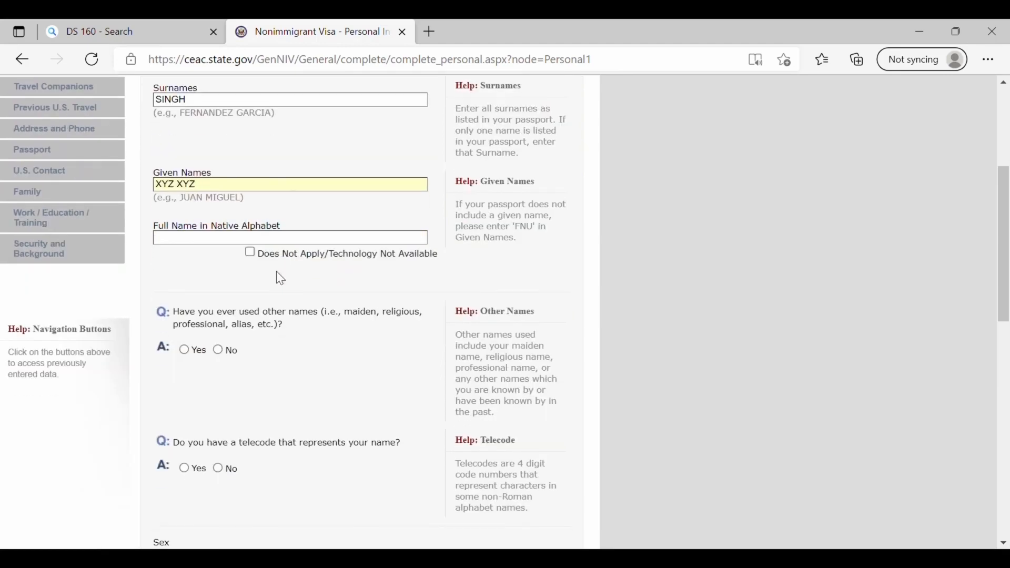
pyautogui.click(251, 253)
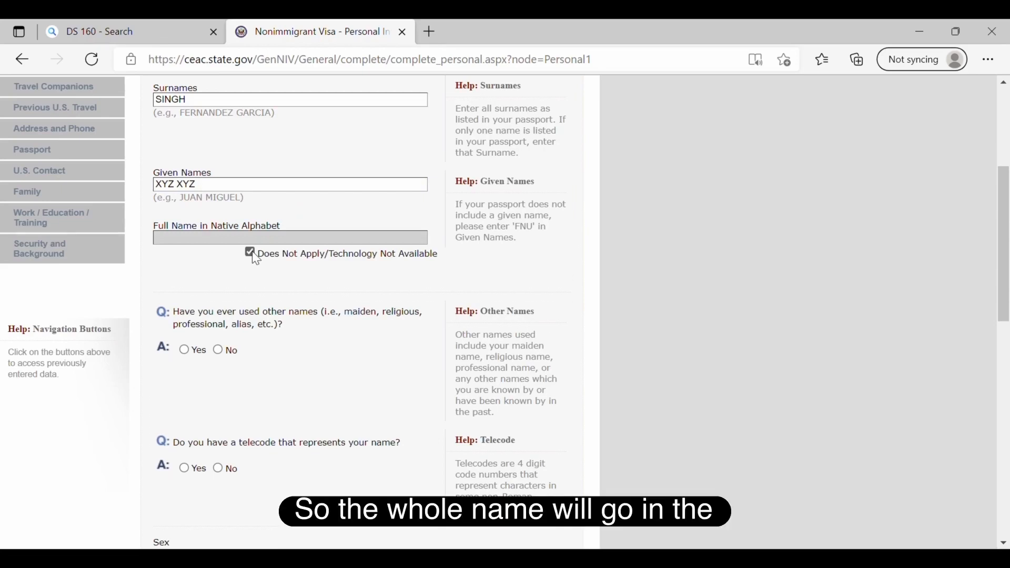
pyautogui.scroll(-3, 256, 260)
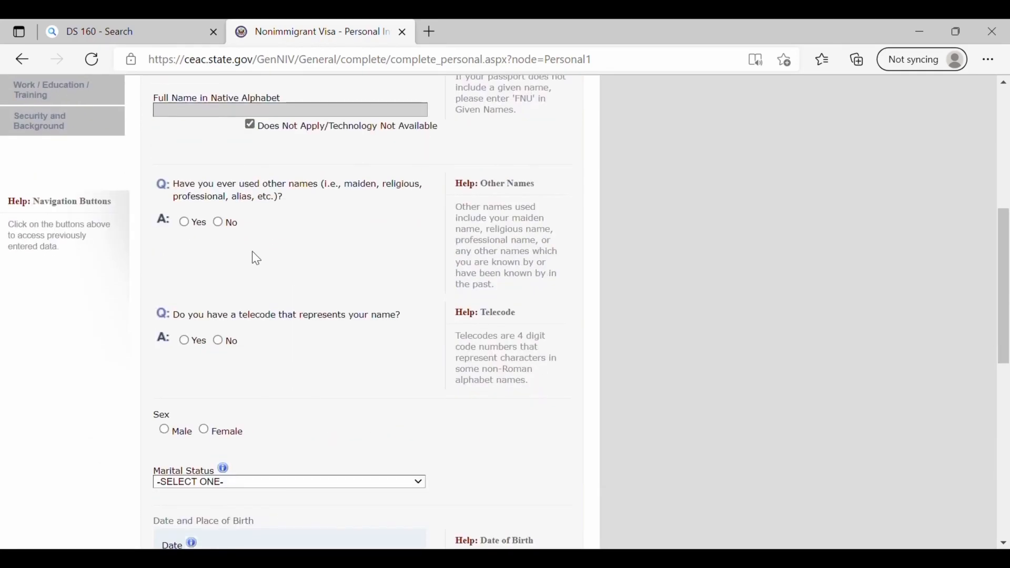
# - Answer No to other names and telecode, and set sex Male and marital status SINGLE
pyautogui.click(217, 223)
pyautogui.scroll(-8, 215, 225)
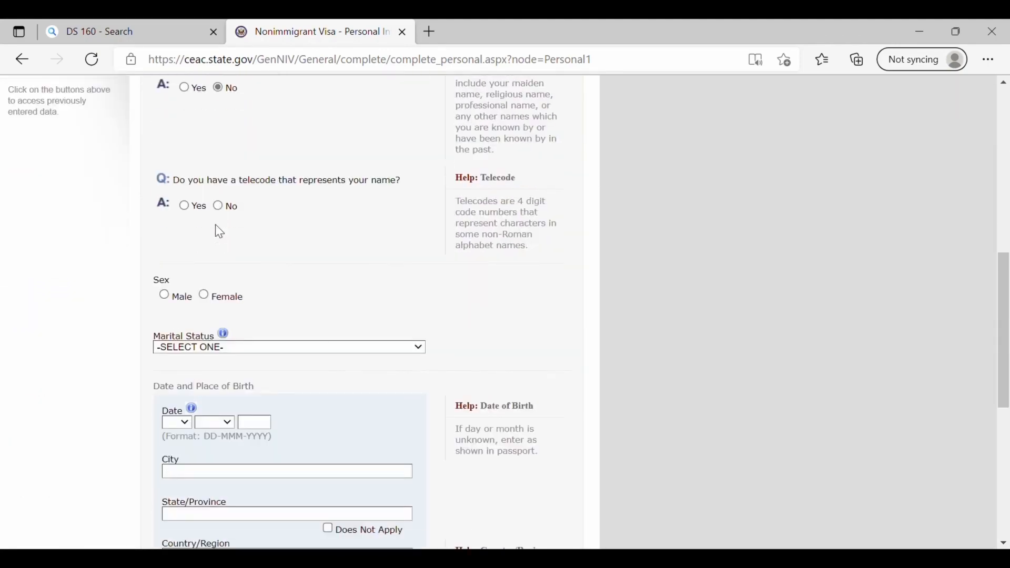
pyautogui.scroll(1, 216, 225)
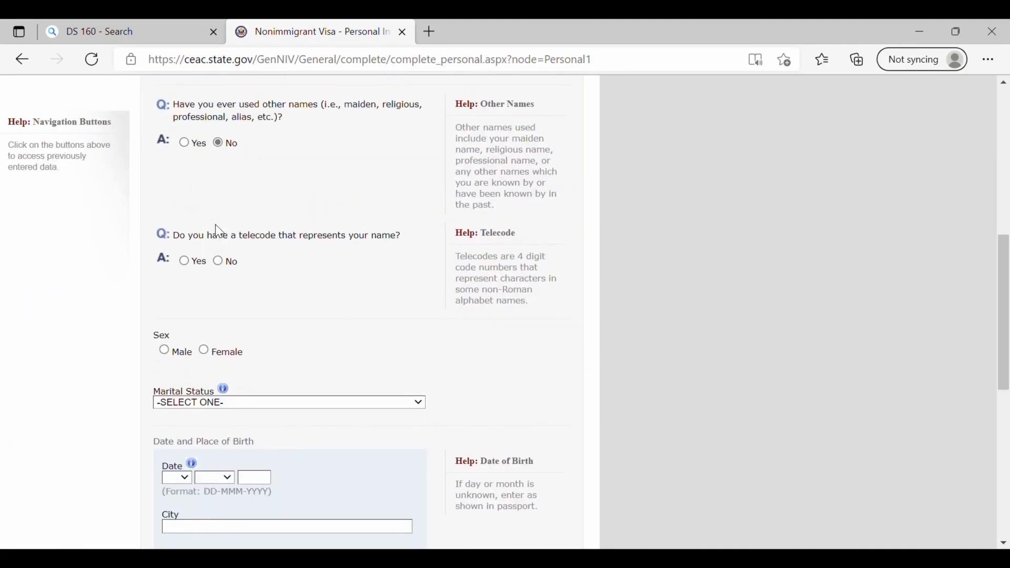
pyautogui.click(218, 261)
pyautogui.scroll(-1, 224, 268)
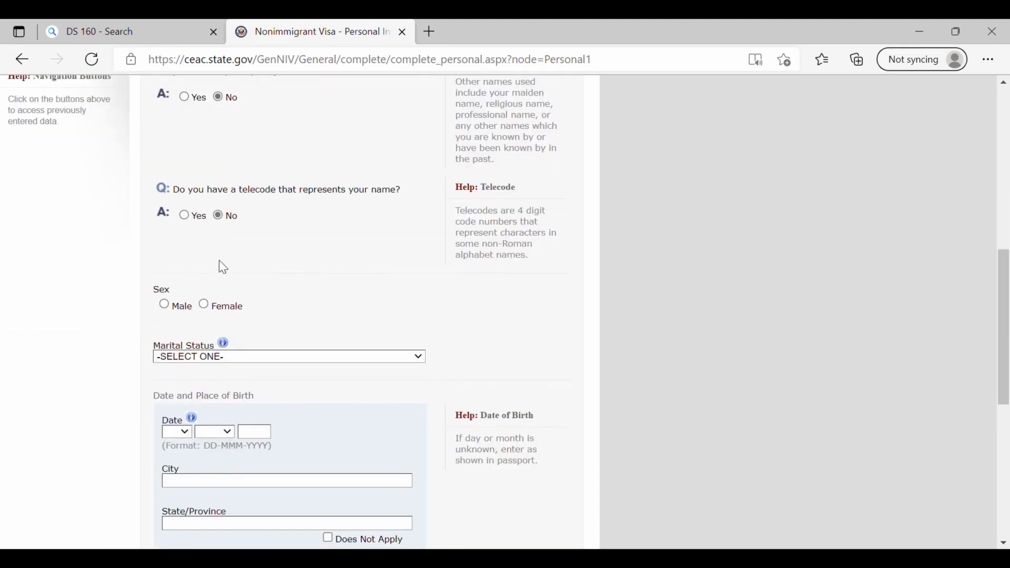
pyautogui.scroll(-1, 223, 268)
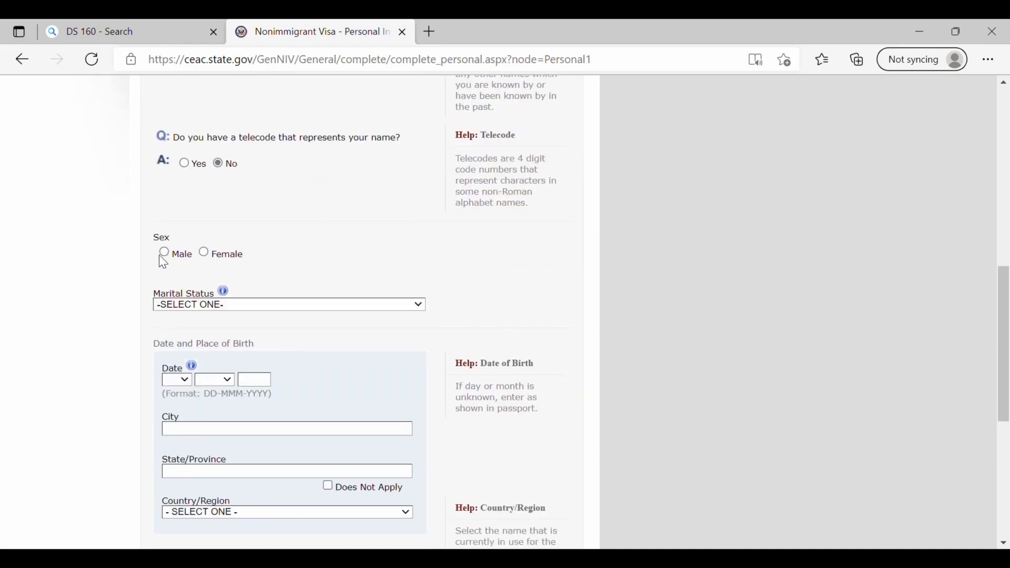
pyautogui.click(159, 256)
pyautogui.scroll(-1, 453, 282)
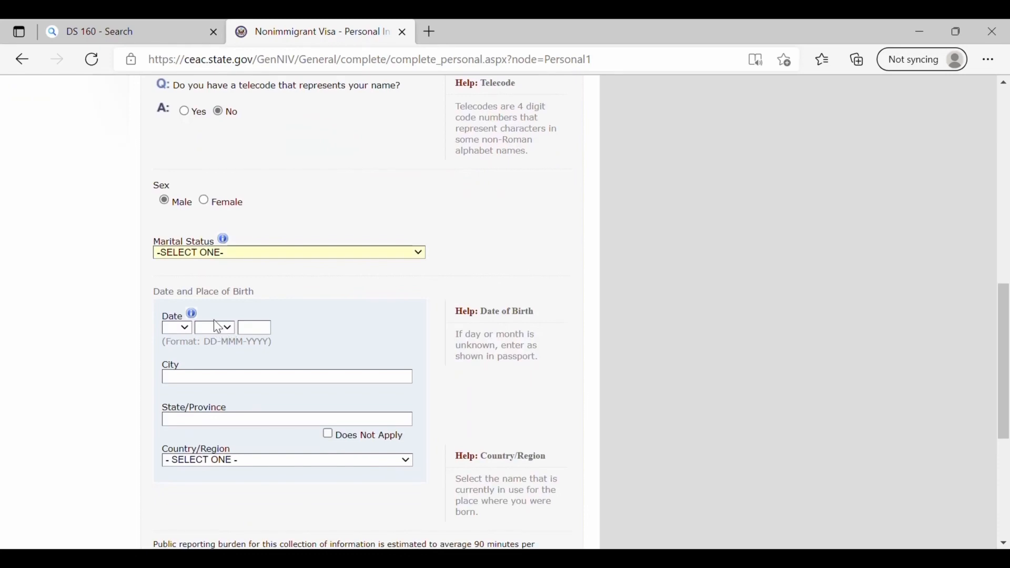
pyautogui.press('s')
pyautogui.scroll(-2, 217, 327)
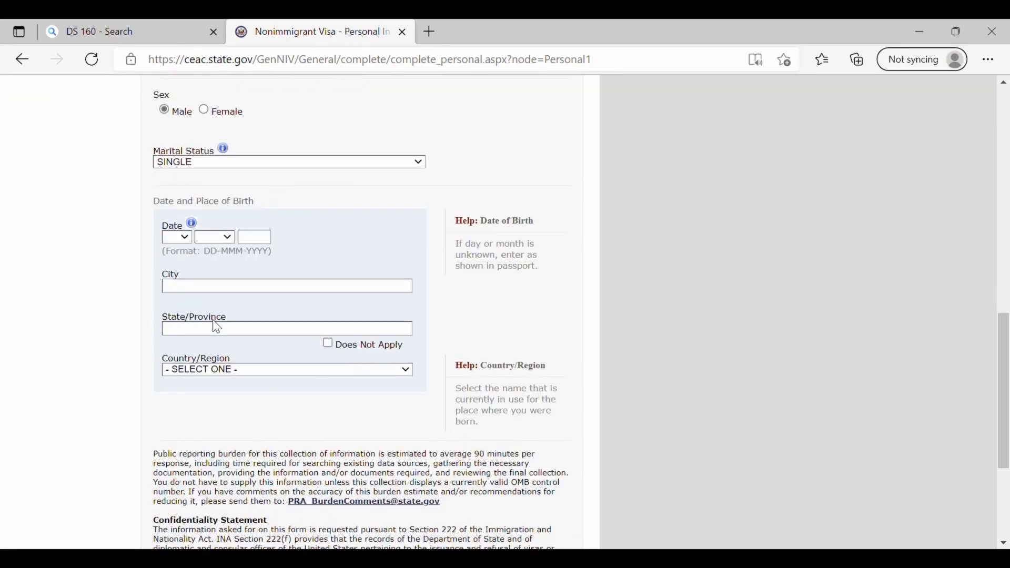
# - Enter date of birth 01-JAN-2000, birth city XYZ and birth country INDIA
pyautogui.click(185, 240)
pyautogui.click(173, 269)
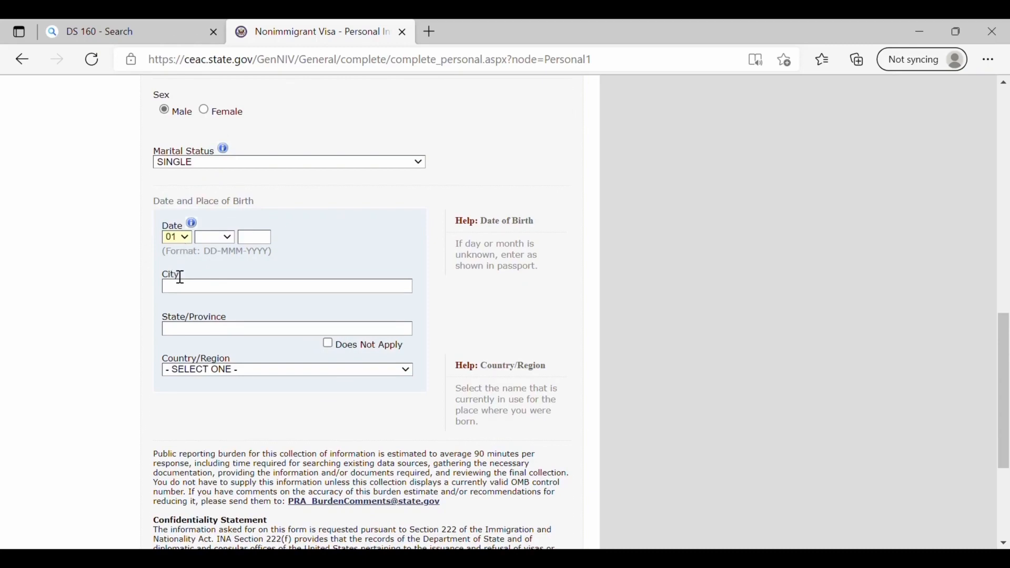
pyautogui.click(227, 239)
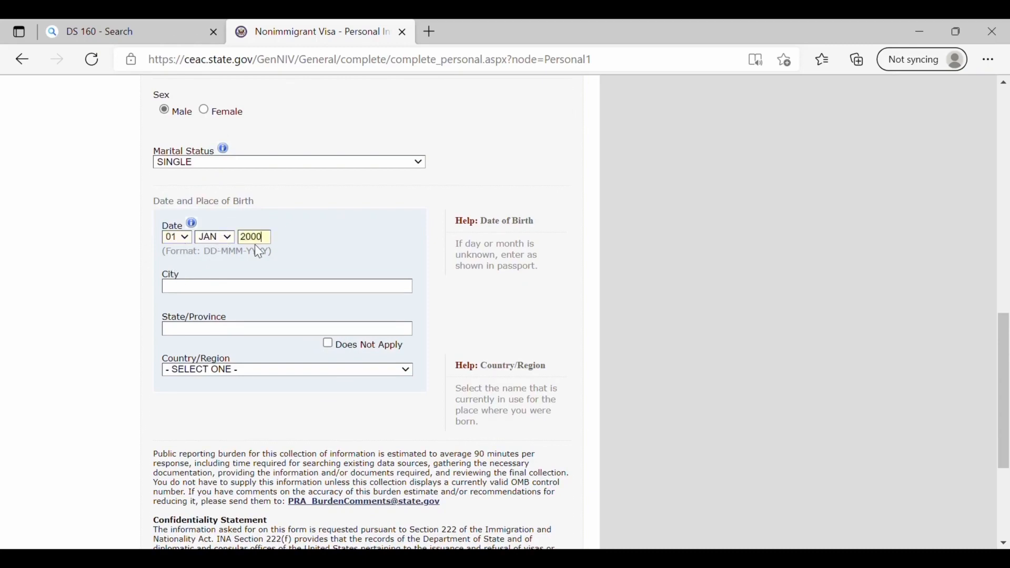
pyautogui.scroll(-1, 255, 245)
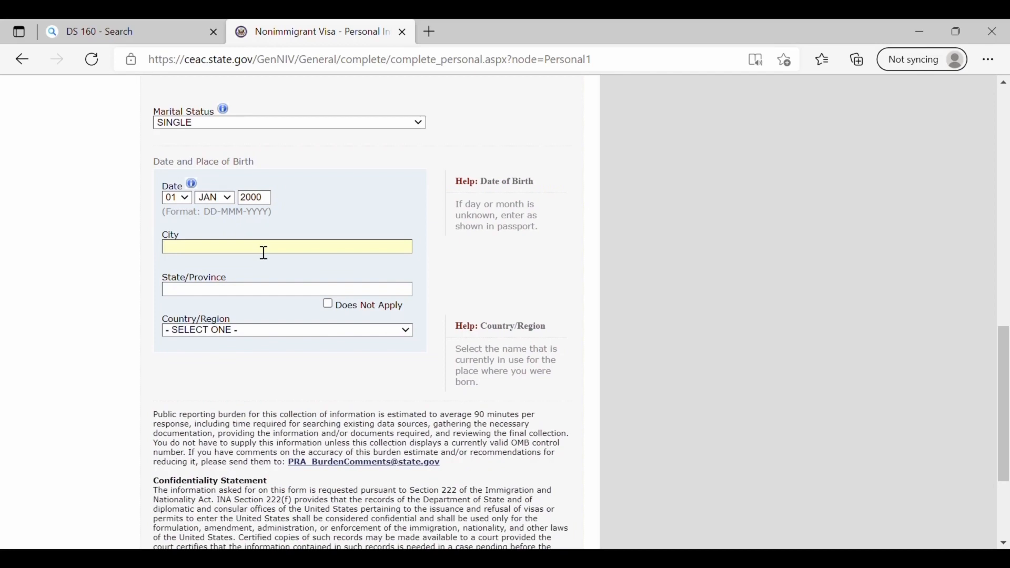
pyautogui.write('XYZXYZ')
pyautogui.scroll(-2, 251, 301)
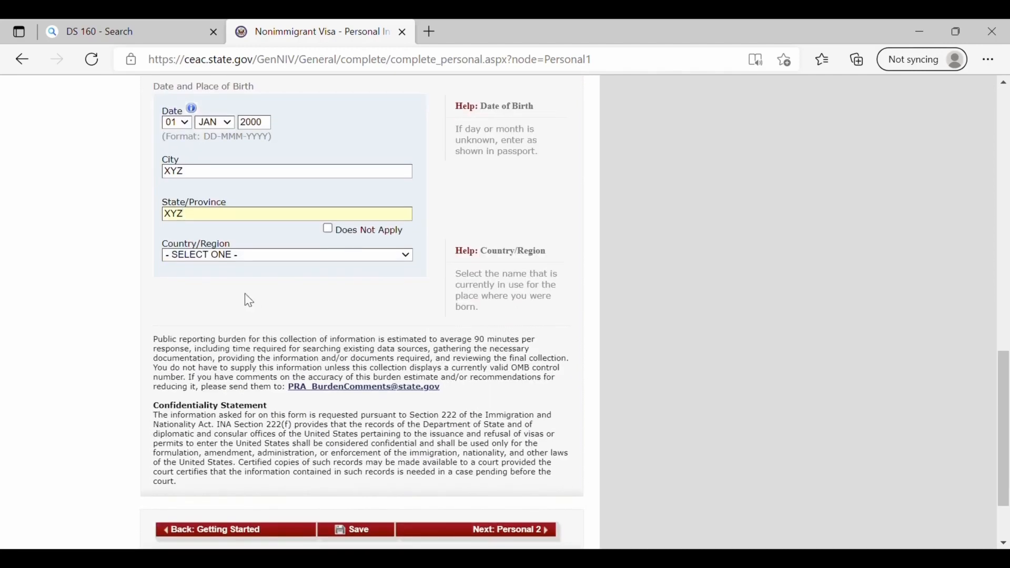
pyautogui.click(230, 254)
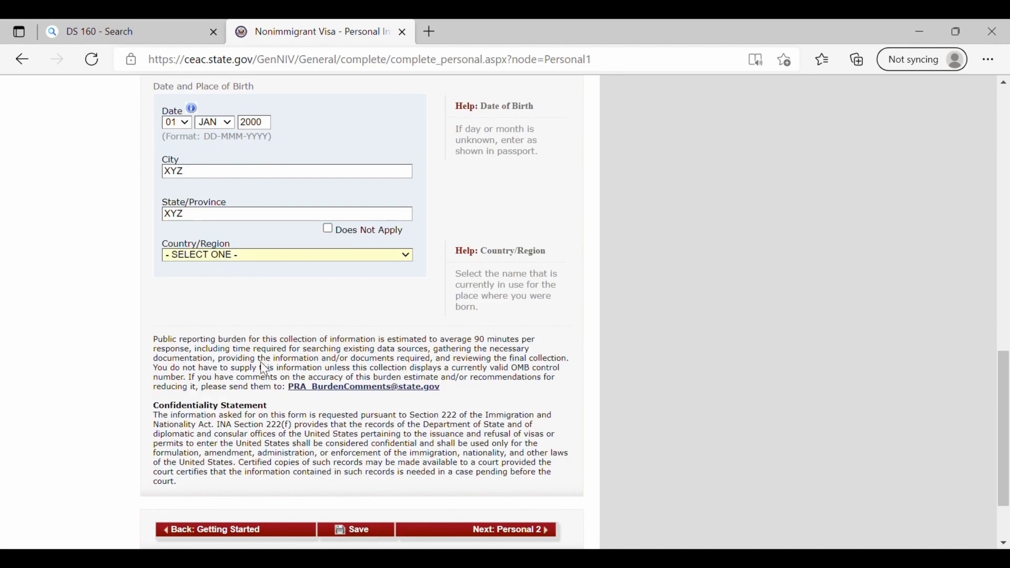
pyautogui.write('india')
# - Save Personal Information 1 and continue to Personal Information 2
pyautogui.scroll(-2, 203, 314)
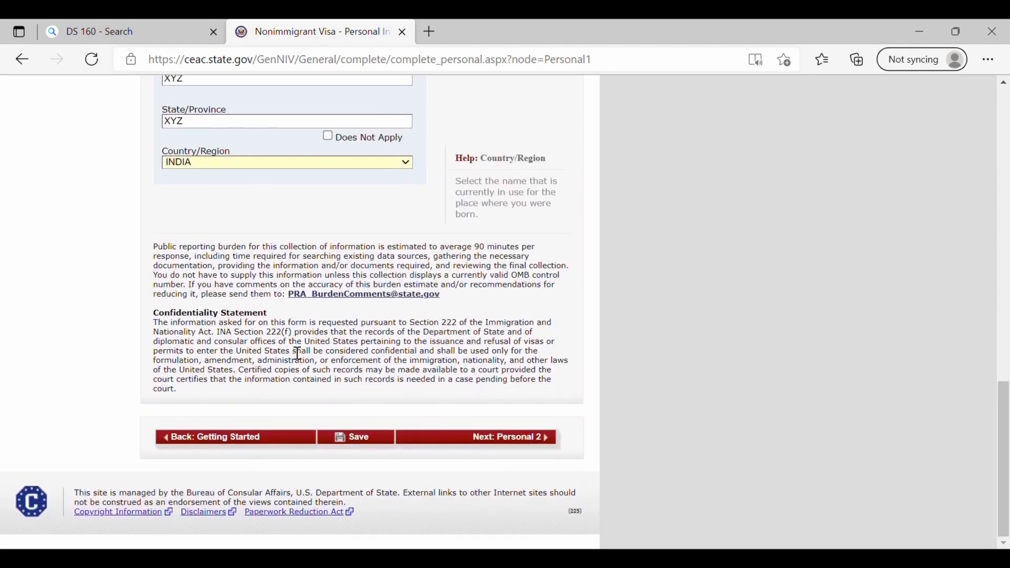
pyautogui.click(357, 442)
pyautogui.click(296, 349)
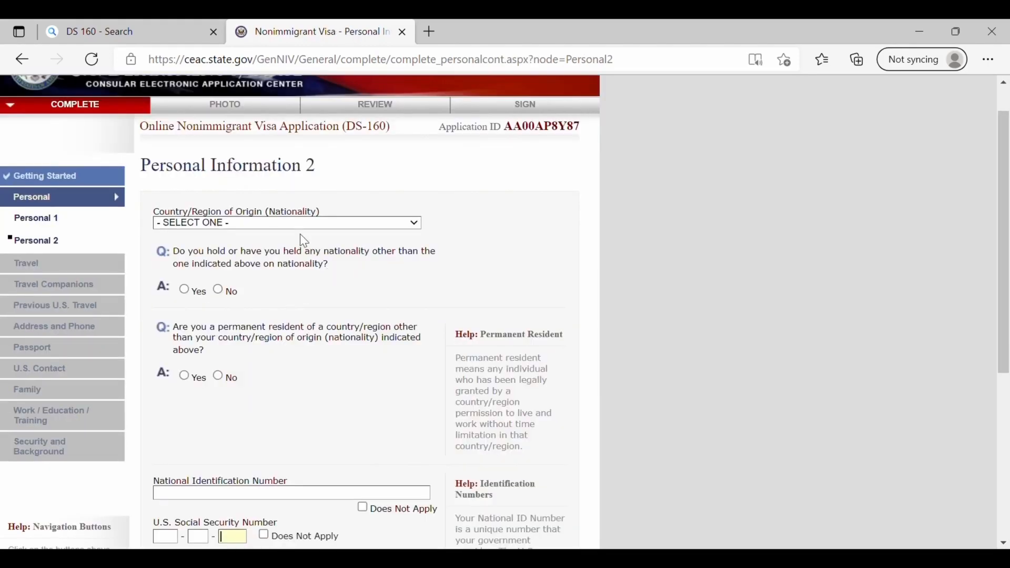
# - Set nationality to INDIA, answer Yes to other permanent residency, and choose CANADA
pyautogui.click(292, 227)
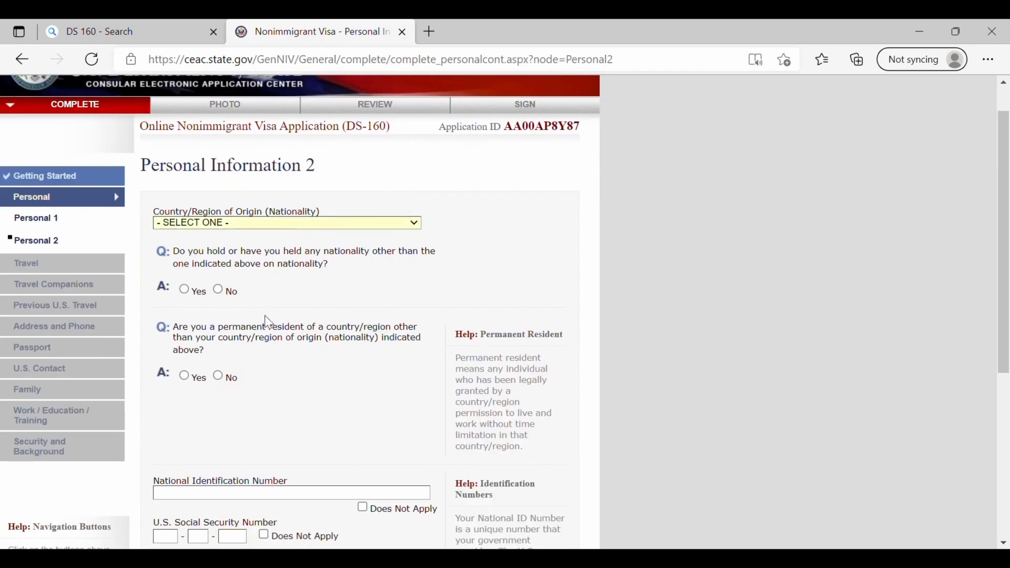
pyautogui.write('india')
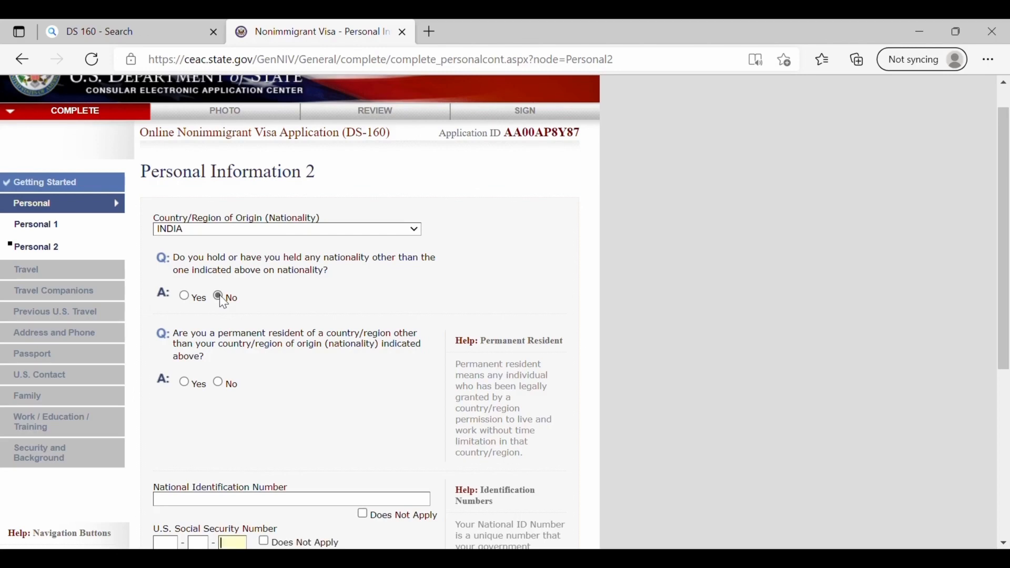
pyautogui.scroll(-1, 220, 295)
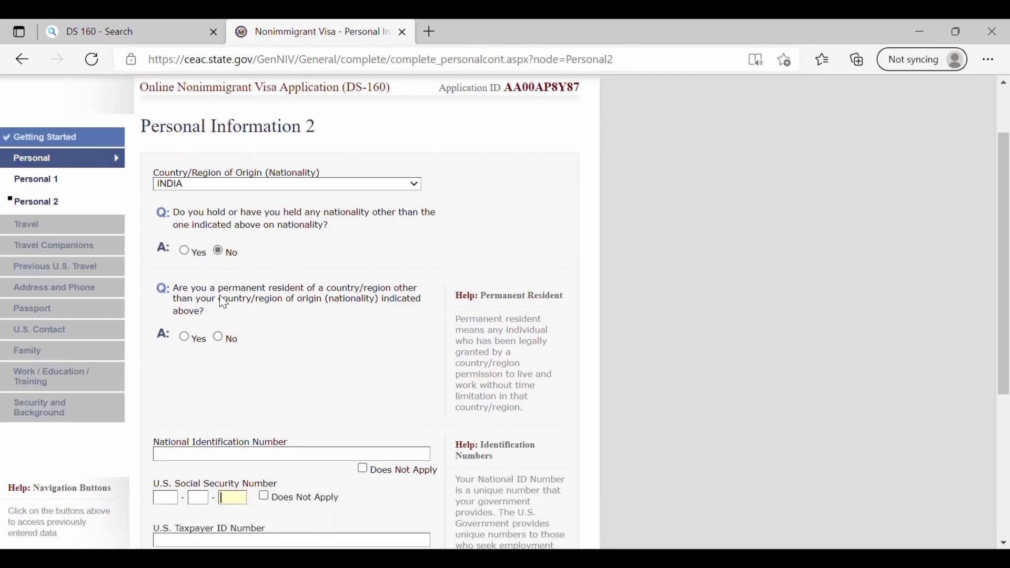
pyautogui.click(184, 337)
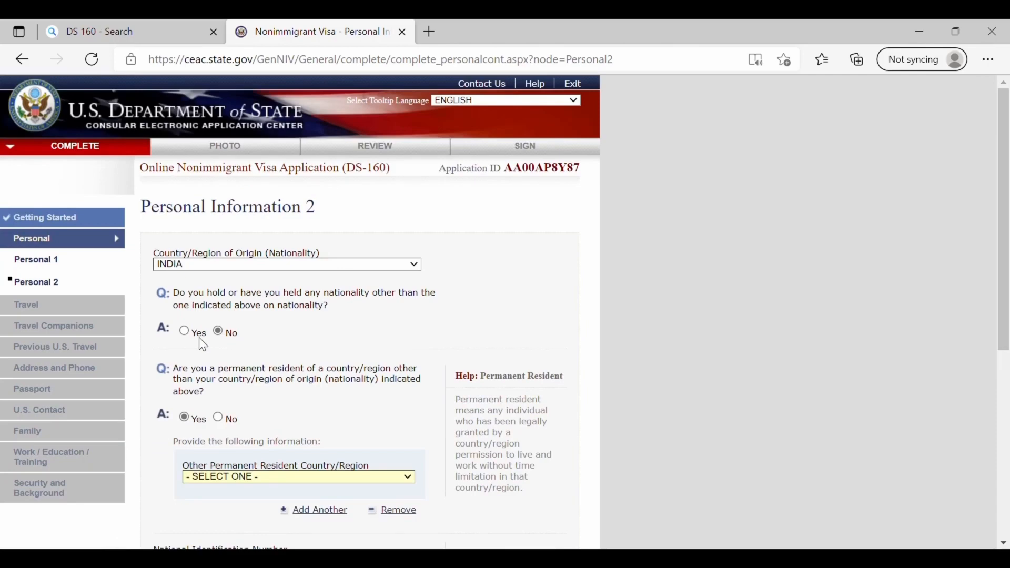
pyautogui.scroll(-3, 485, 417)
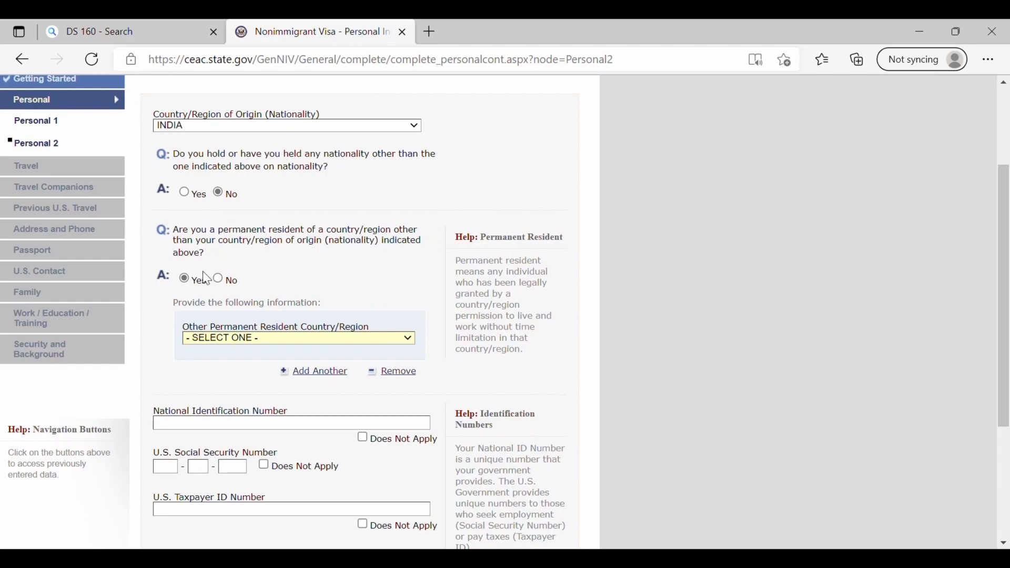
pyautogui.write('can')
pyautogui.scroll(-3, 289, 313)
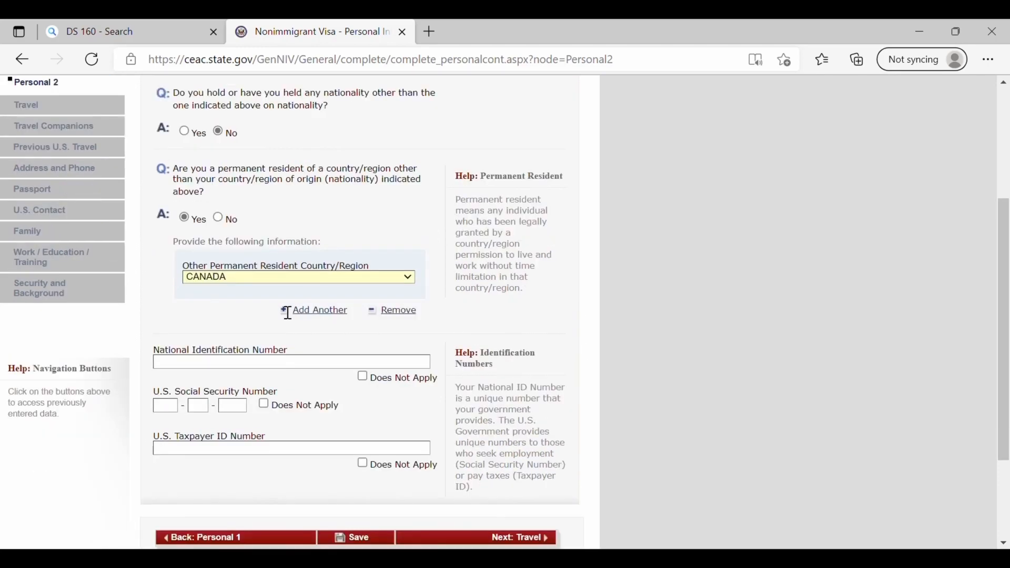
# - Enter the national ID number and mark U.S. Social Security and Taxpayer IDs Does Not Apply
pyautogui.click(218, 257)
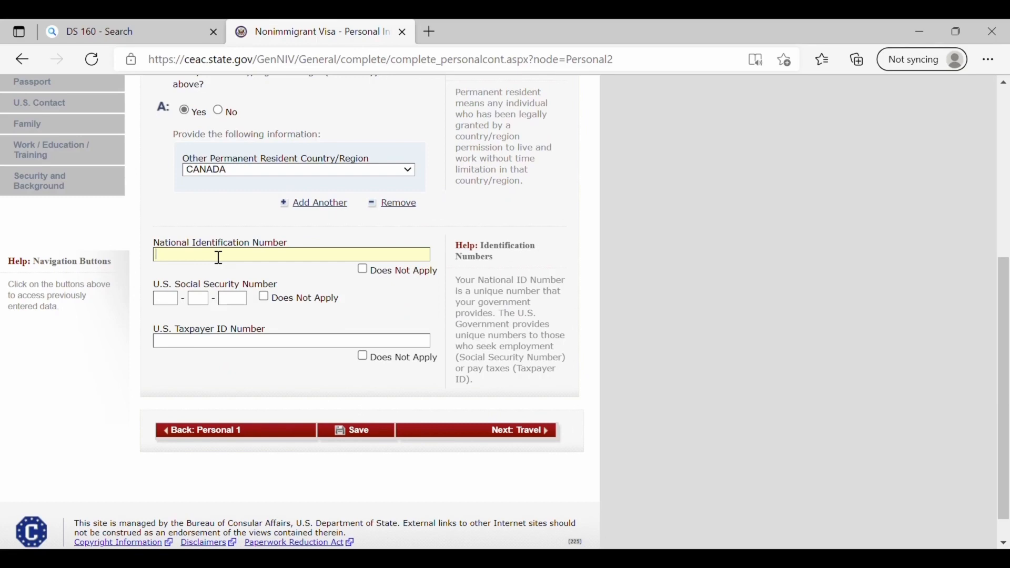
pyautogui.write('12345')
pyautogui.click(177, 301)
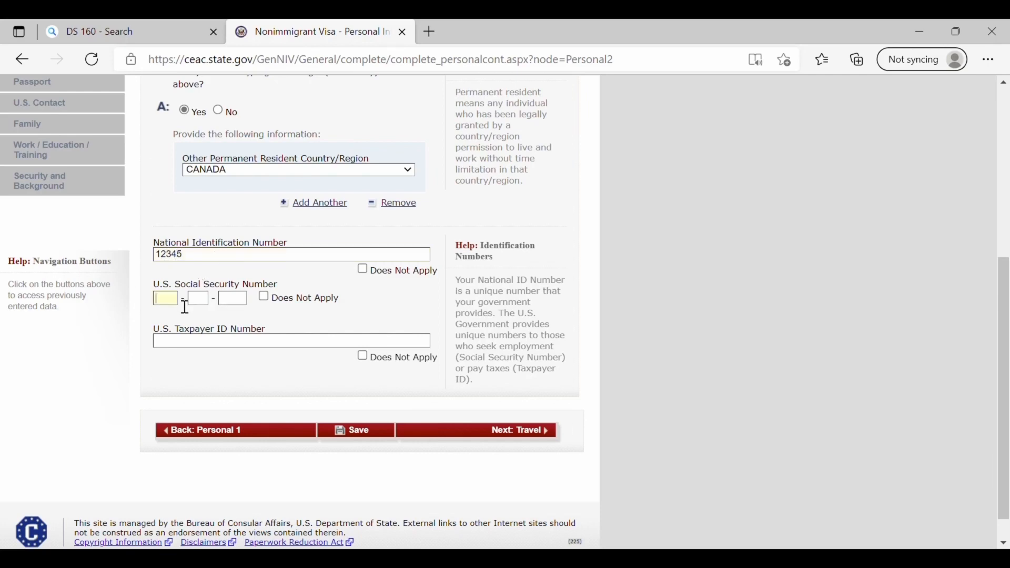
pyautogui.click(265, 298)
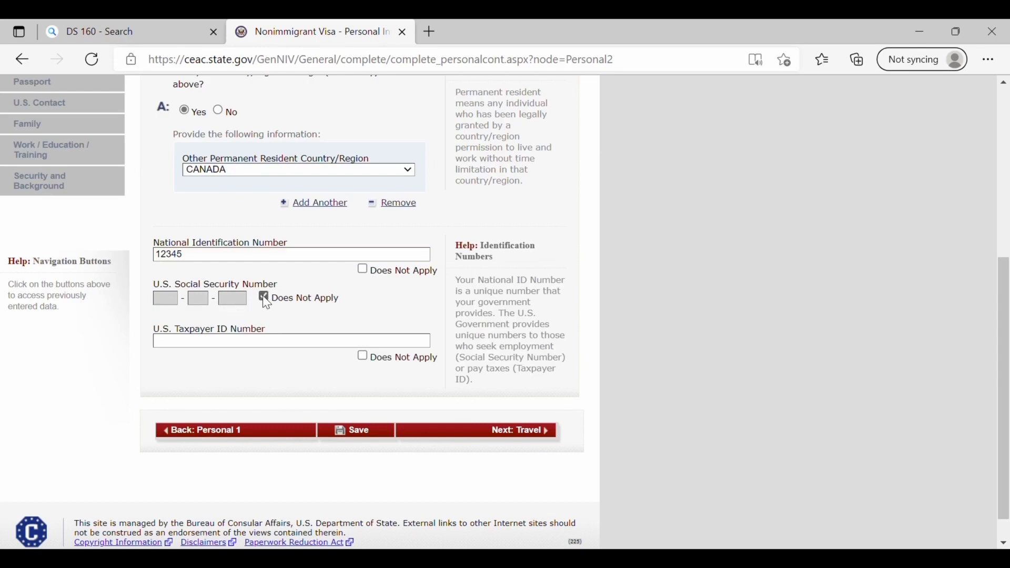
pyautogui.click(363, 357)
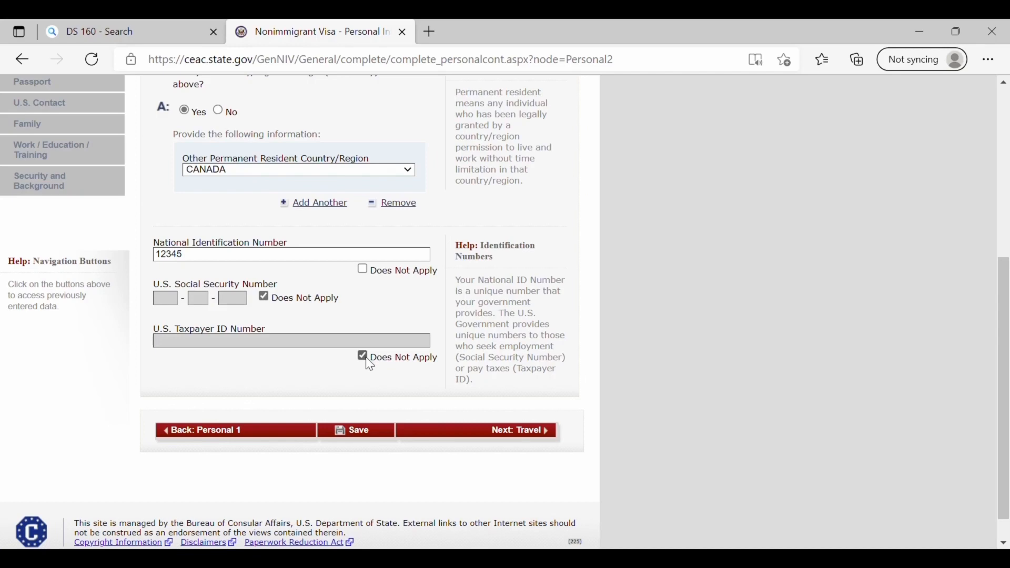
# - On Travel Information, set purpose TEMP. BUSINESS PLEASURE VISITOR (B), BUSINESS & TOURISM
pyautogui.click(550, 438)
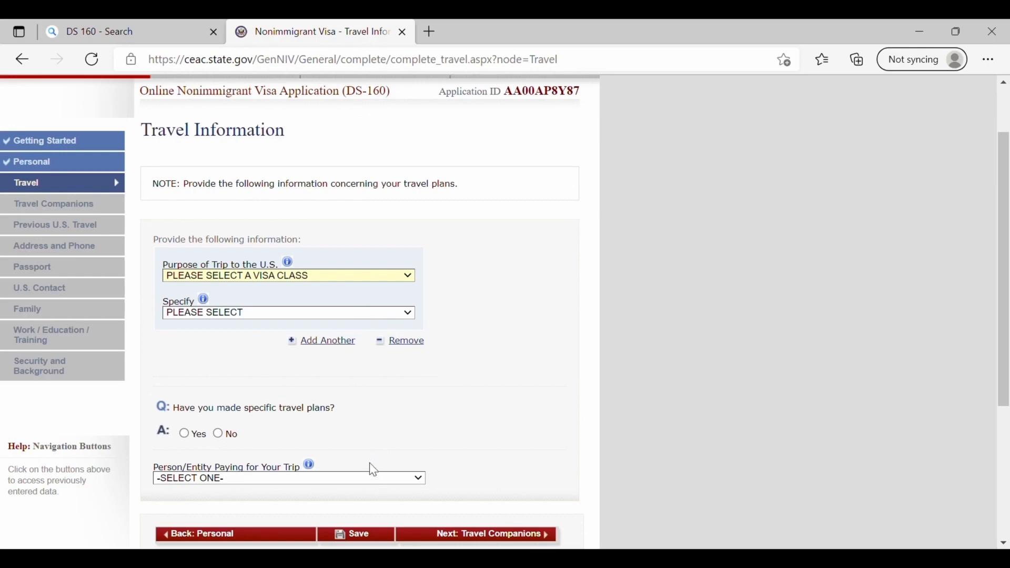
pyautogui.click(356, 314)
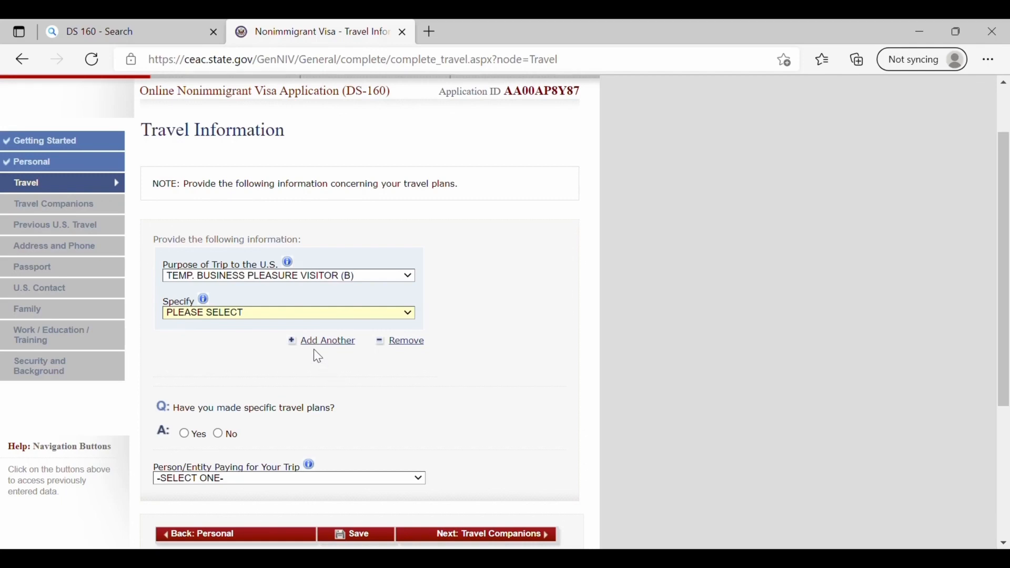
pyautogui.click(341, 343)
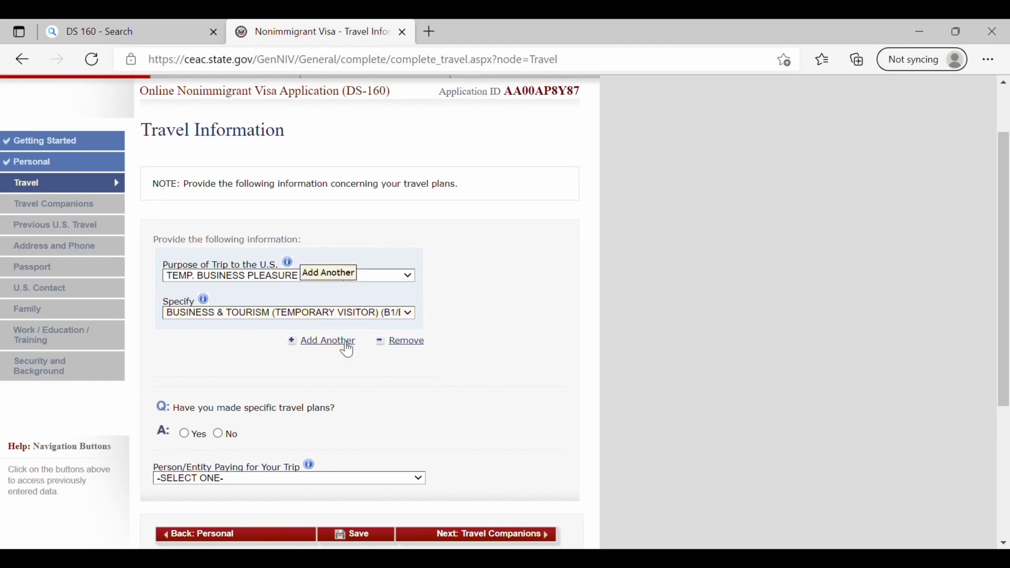
# - Answer No to having specific travel plans
pyautogui.scroll(-2, 424, 405)
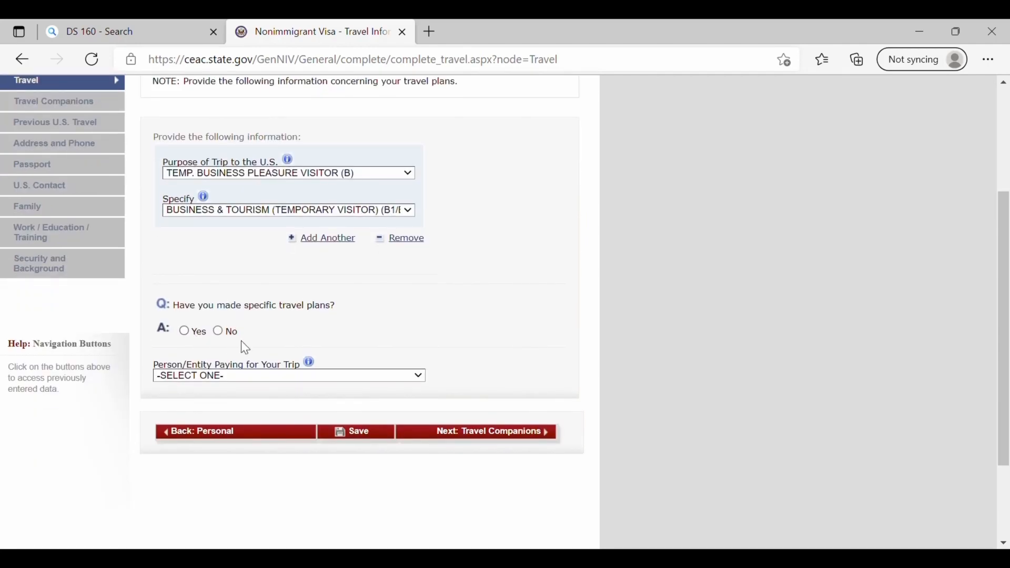
pyautogui.click(184, 331)
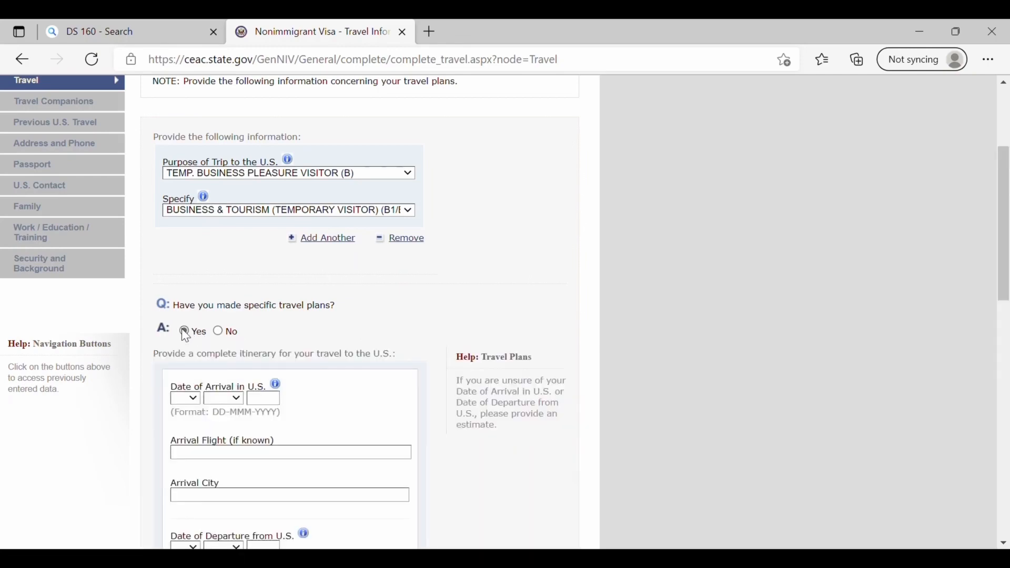
pyautogui.click(218, 331)
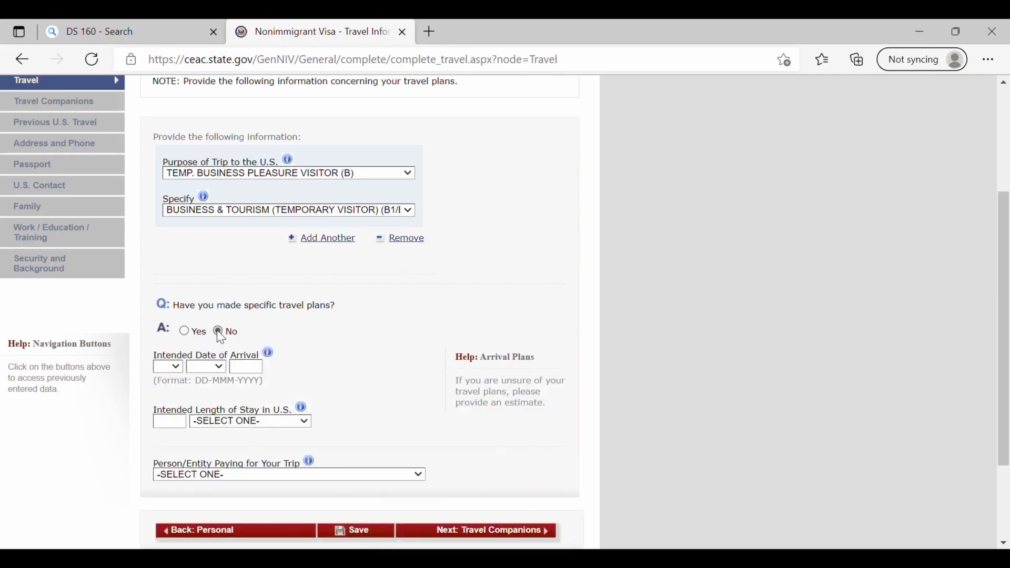
pyautogui.click(185, 333)
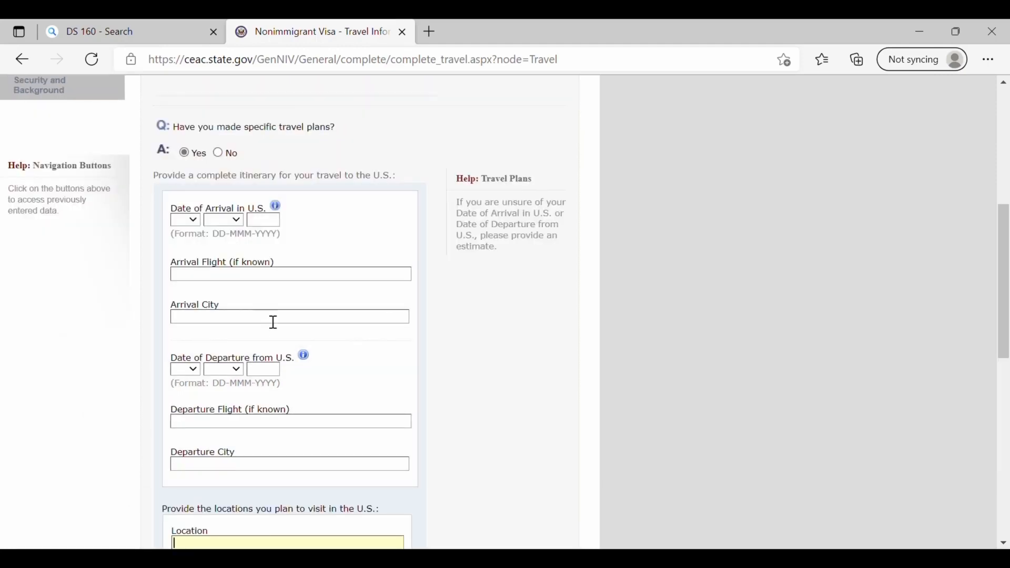
pyautogui.scroll(1, 272, 320)
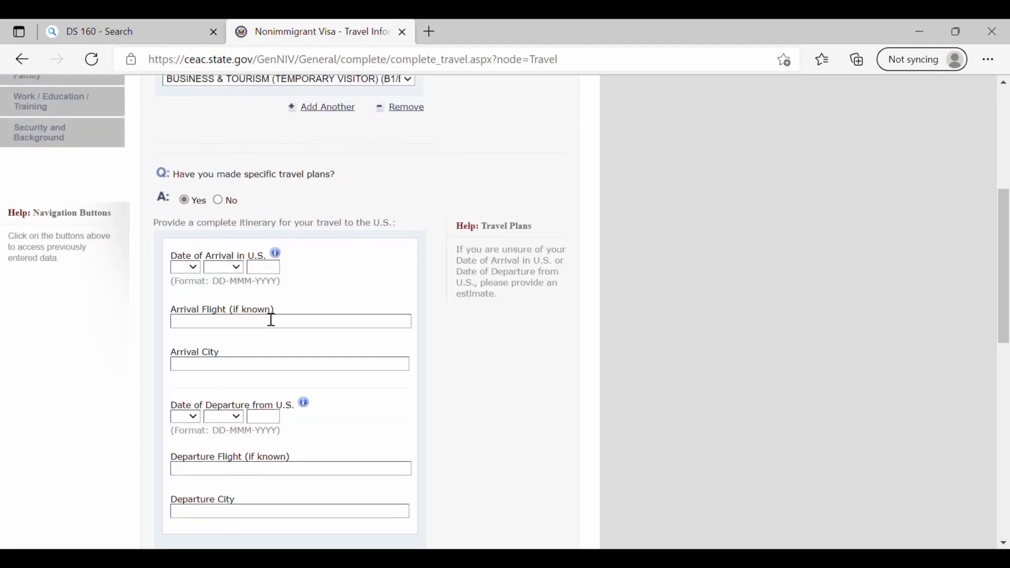
pyautogui.click(217, 201)
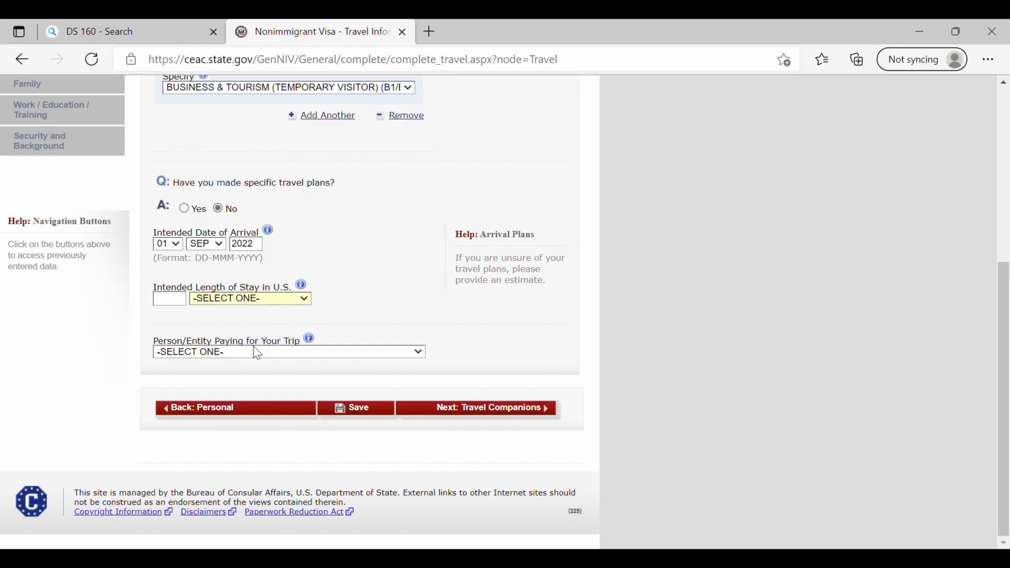
# - Set a 1 WEEK(S) length of stay and SELF as trip payer, then go to Travel Companions
pyautogui.press('w')
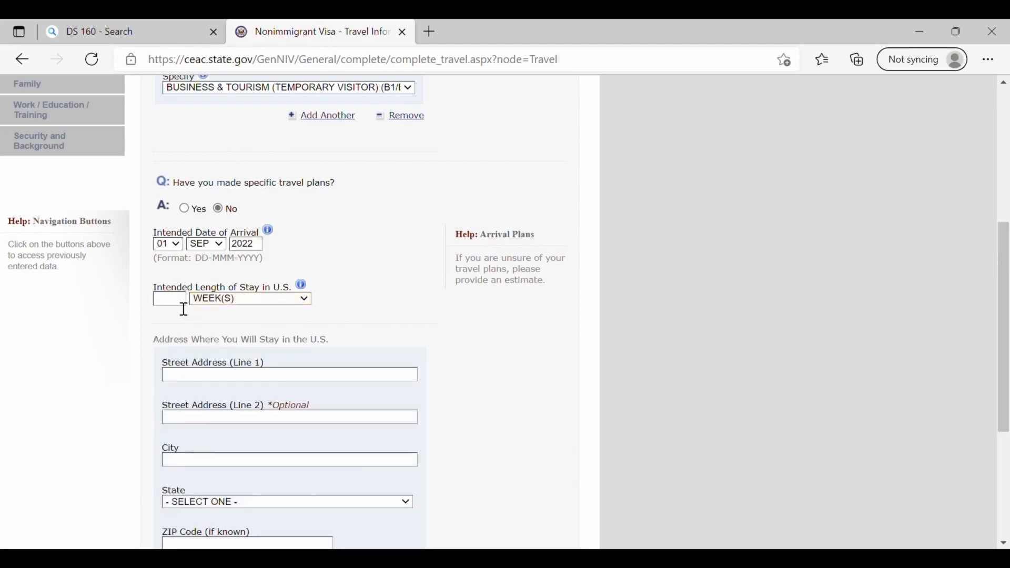
pyautogui.click(182, 304)
pyautogui.write('1')
pyautogui.scroll(-3, 181, 311)
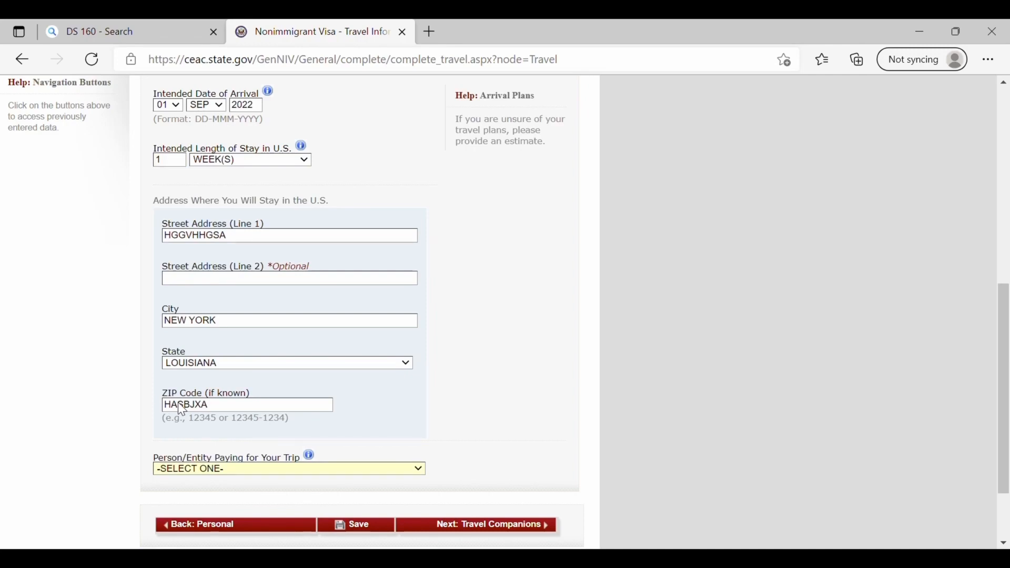
pyautogui.press('s')
pyautogui.click(451, 526)
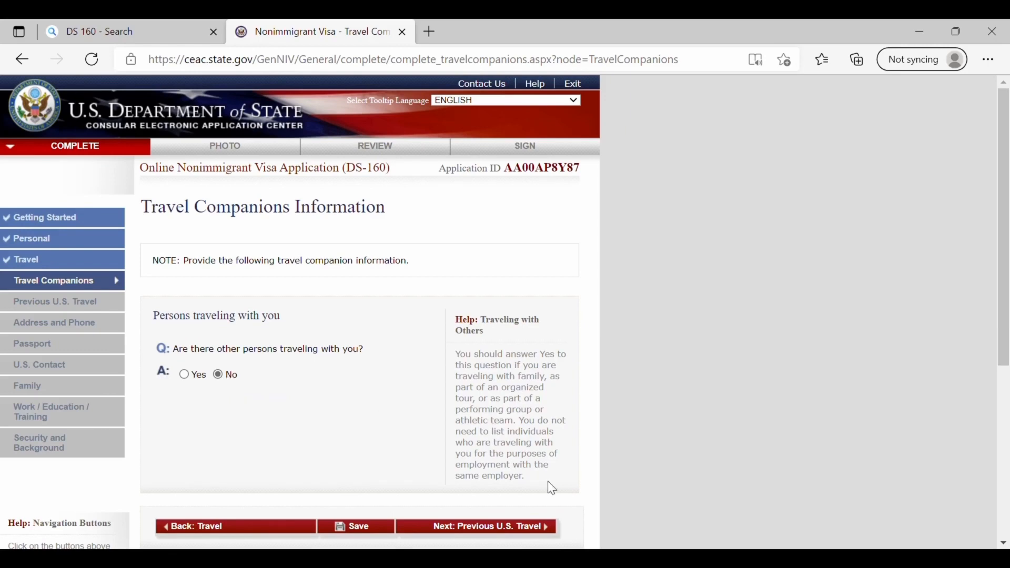
# - Pass Travel Companions, answer No to all previous U.S. travel questions, and reach Address & Phone
pyautogui.click(464, 528)
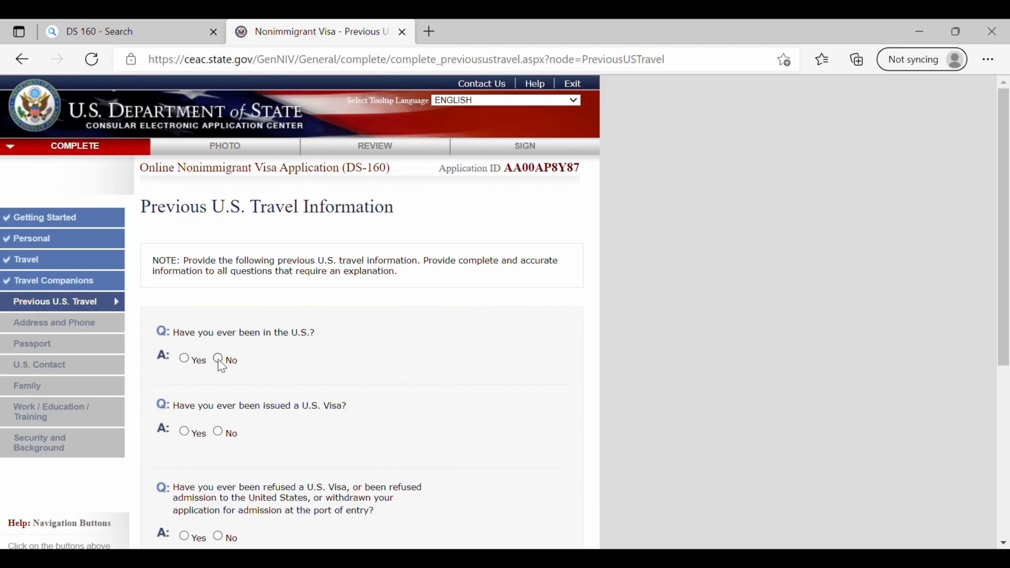
pyautogui.scroll(-2, 277, 452)
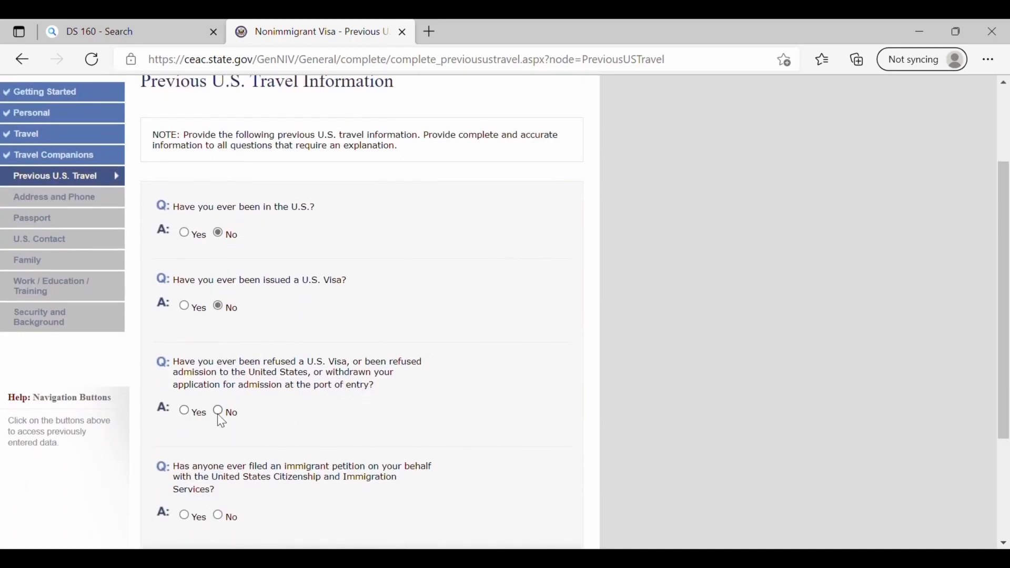
pyautogui.scroll(-2, 218, 412)
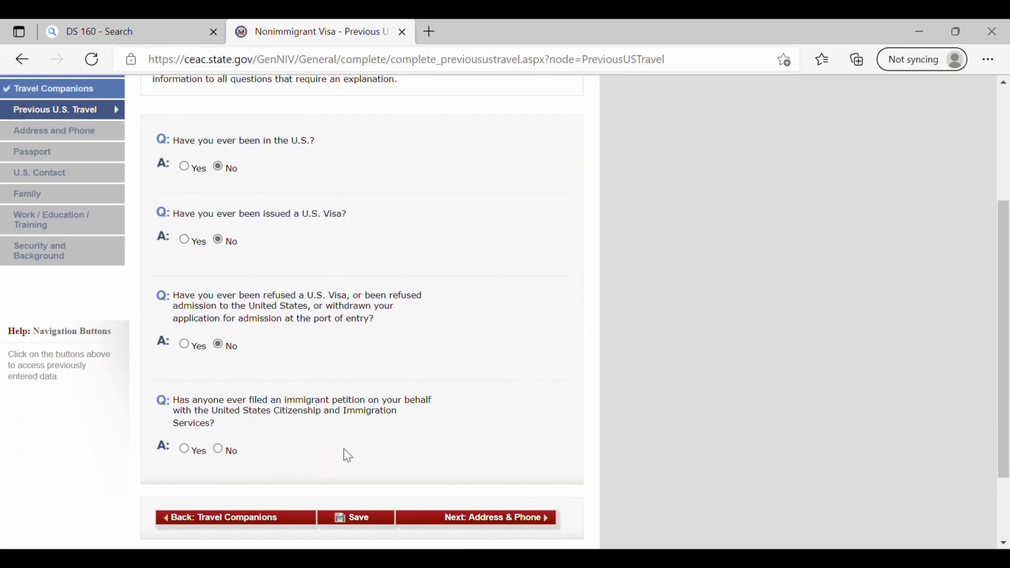
pyautogui.click(220, 450)
pyautogui.scroll(-4, 440, 462)
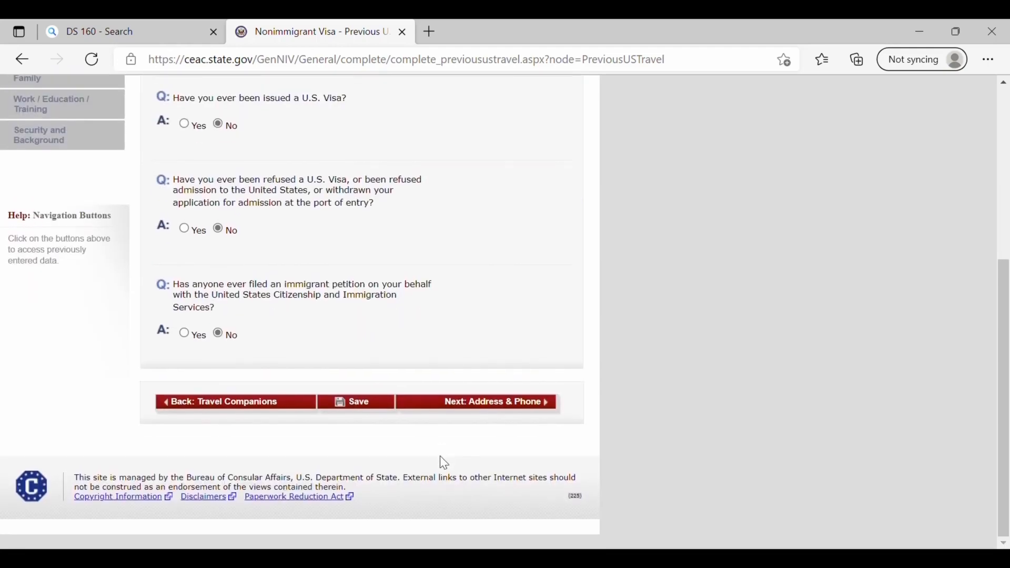
pyautogui.click(465, 419)
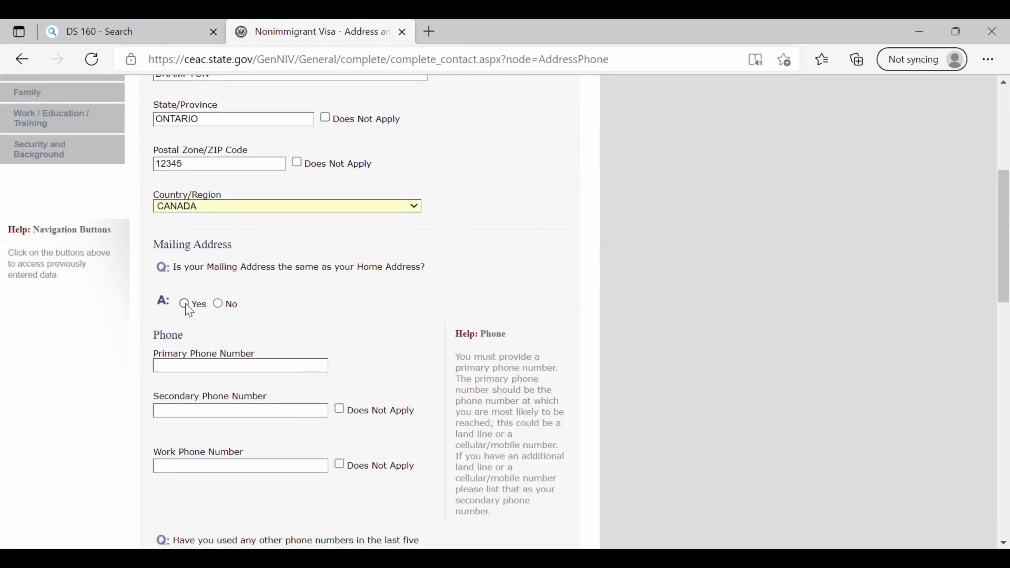
# - Mark mailing address same as home, enter the primary phone, and mark secondary and work phones N/A
pyautogui.click(185, 303)
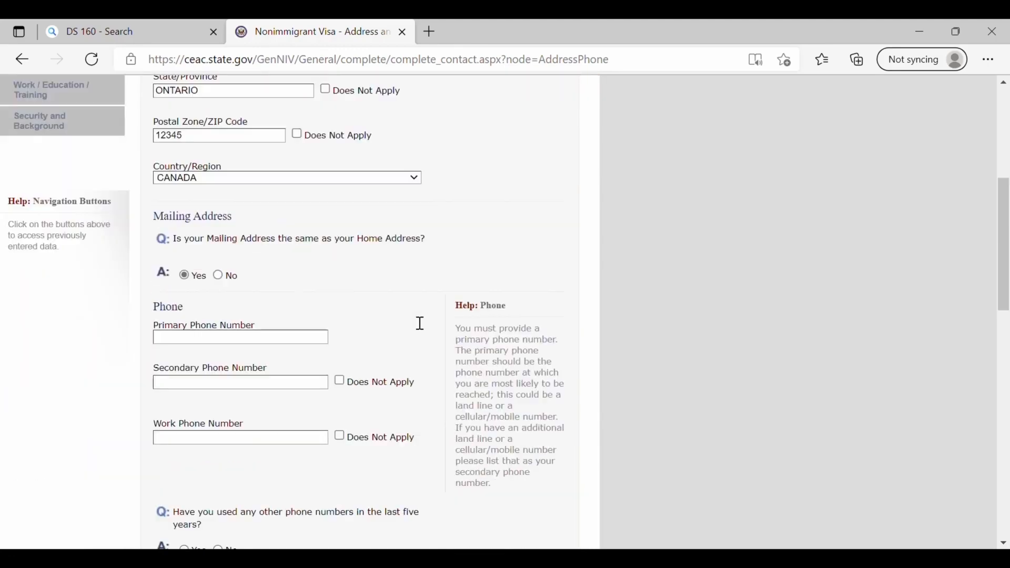
pyautogui.click(214, 329)
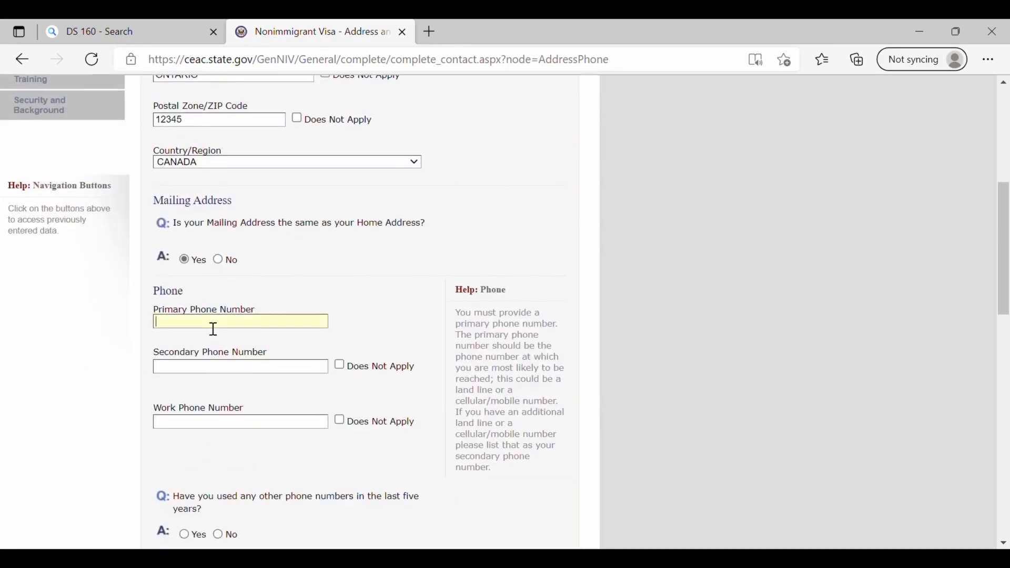
pyautogui.write('12345')
pyautogui.click(211, 381)
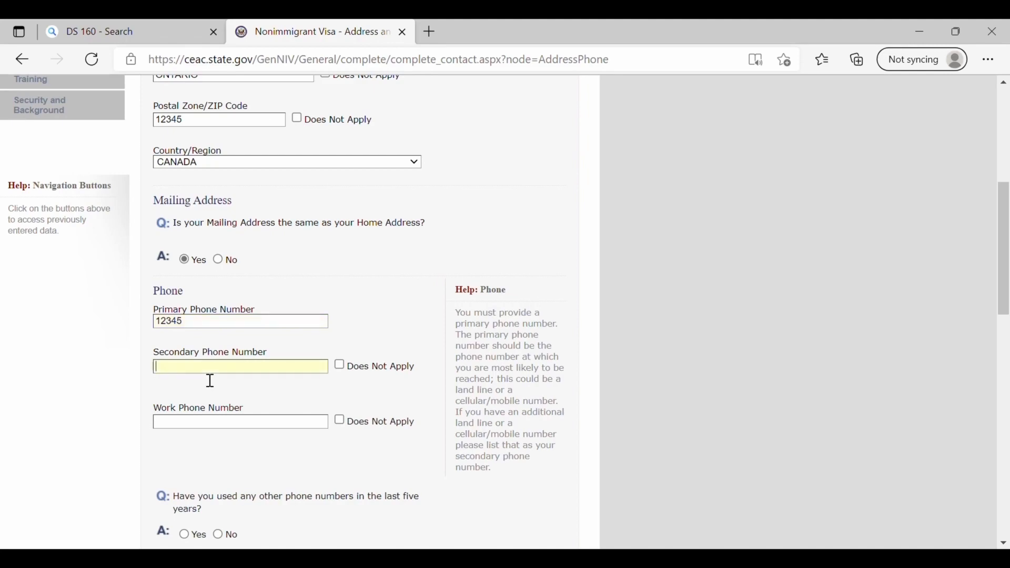
pyautogui.click(340, 367)
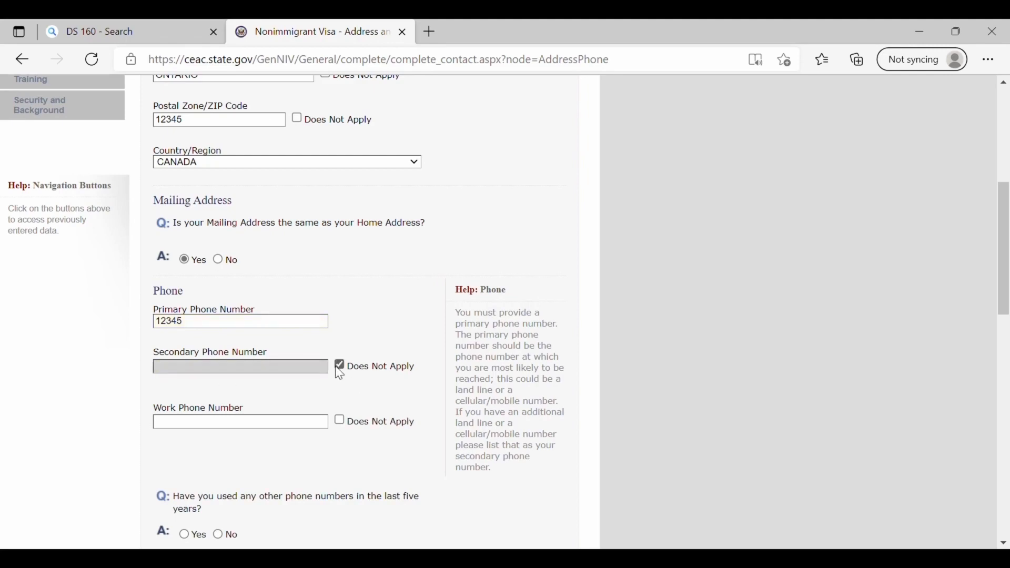
pyautogui.click(339, 421)
pyautogui.scroll(-4, 341, 422)
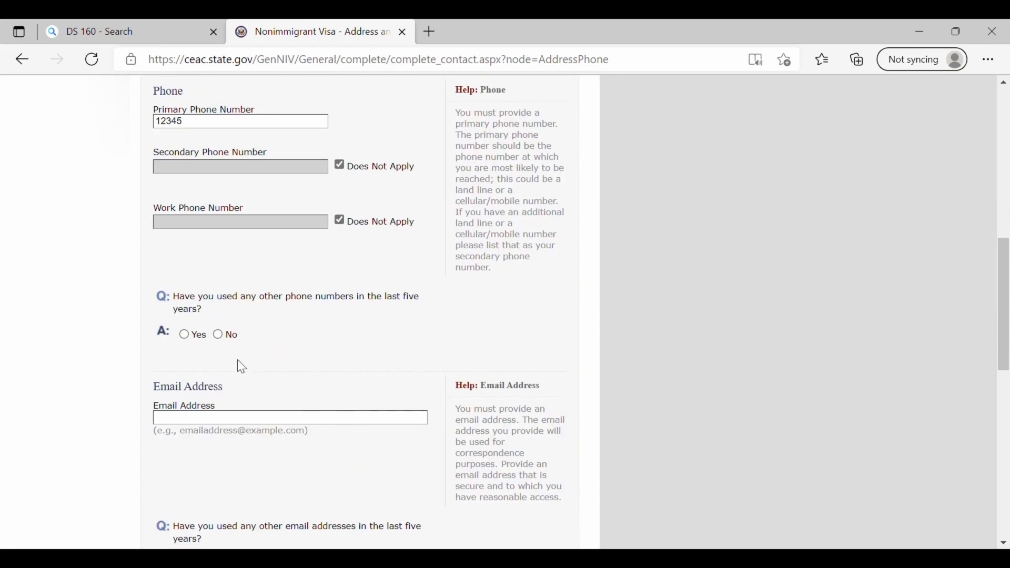
# - Answer Yes to other phone numbers in five years and enter the additional phone number
pyautogui.click(184, 335)
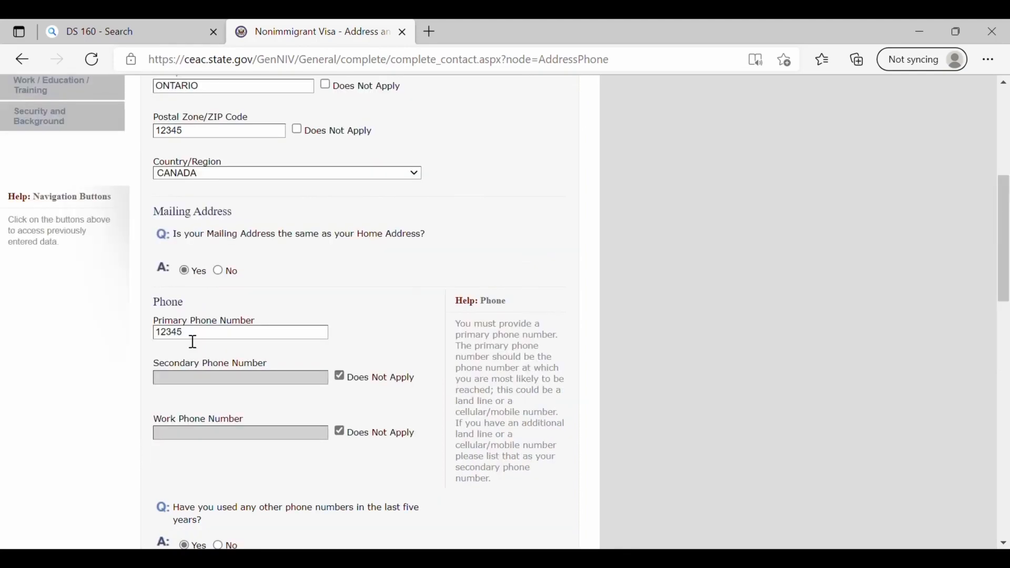
pyautogui.scroll(-4, 304, 381)
pyautogui.scroll(-1, 305, 399)
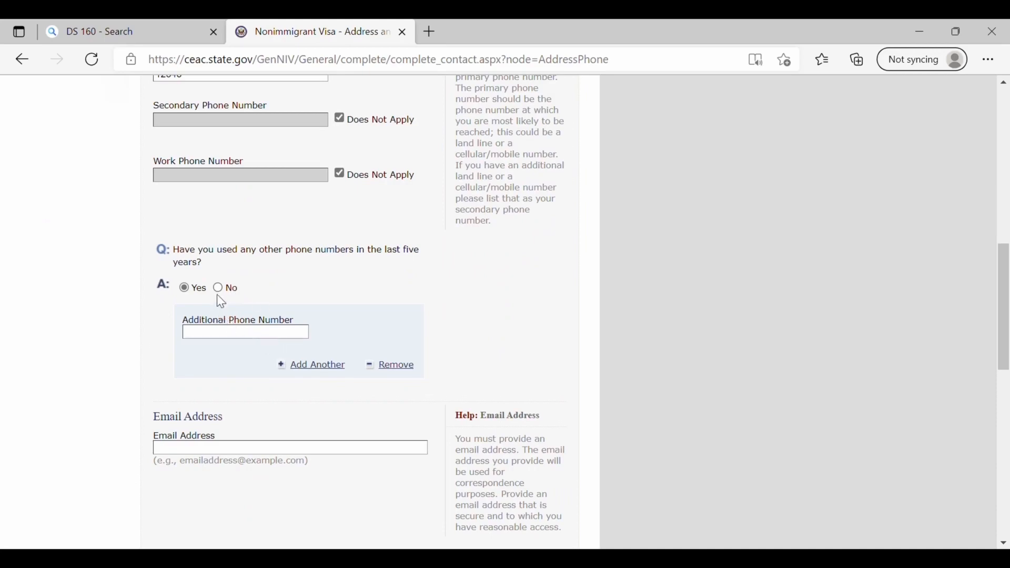
pyautogui.click(225, 337)
pyautogui.write('345')
# - Enter the applicant's email address and answer No to using other email addresses
pyautogui.scroll(-3, 225, 342)
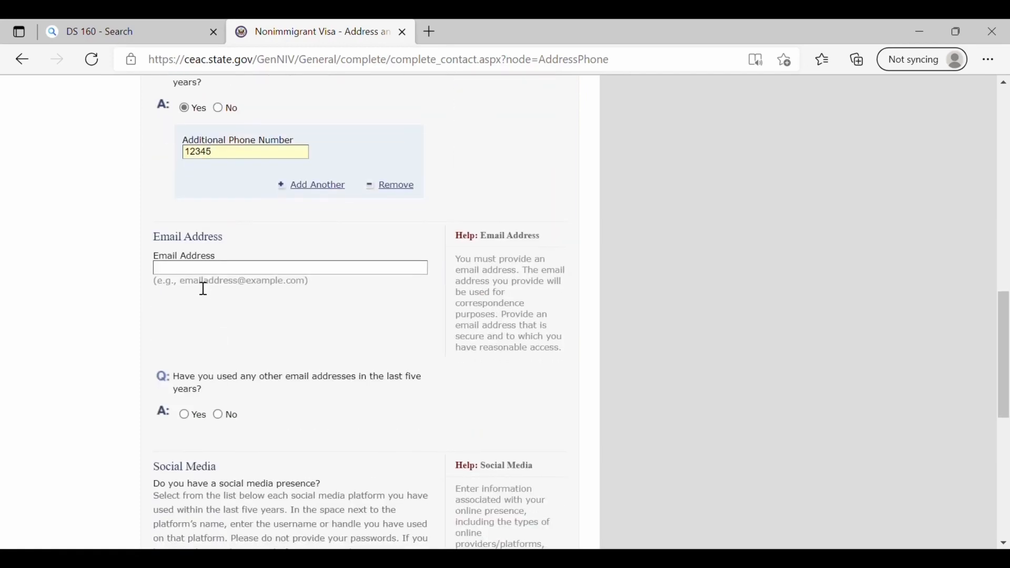
pyautogui.click(194, 272)
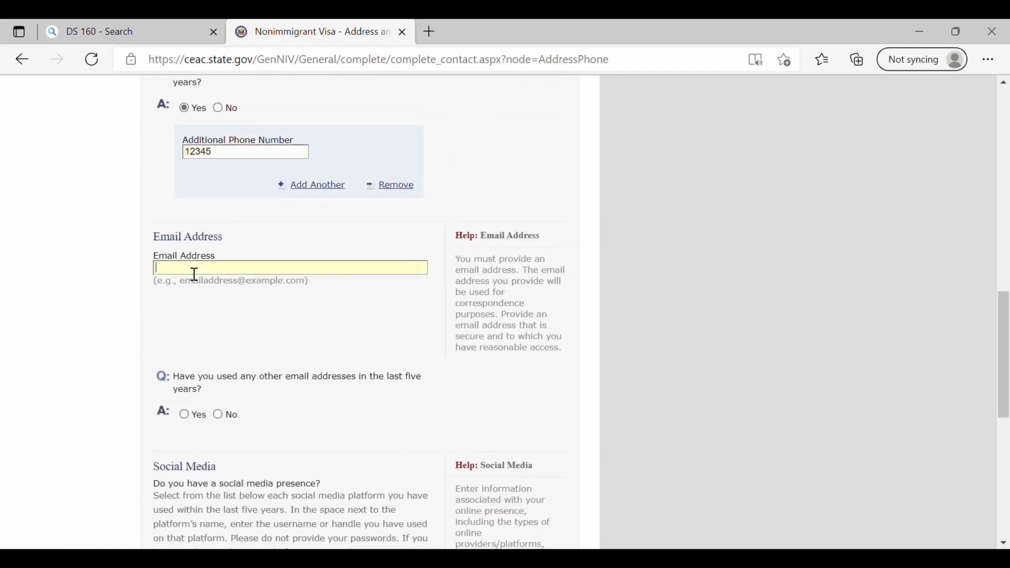
pyautogui.write('ABCDEFG@GMAIL.COM')
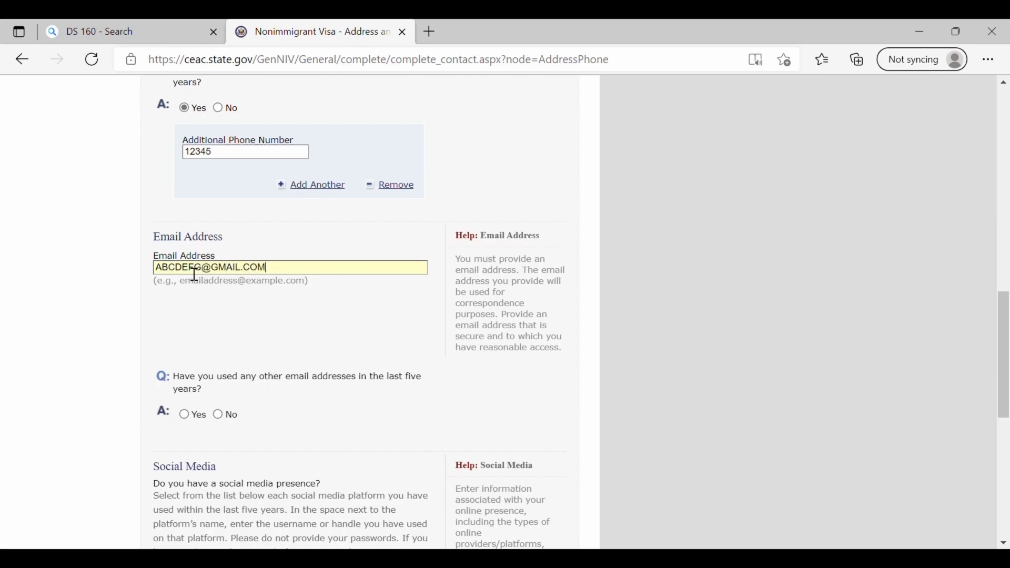
pyautogui.scroll(-2, 195, 274)
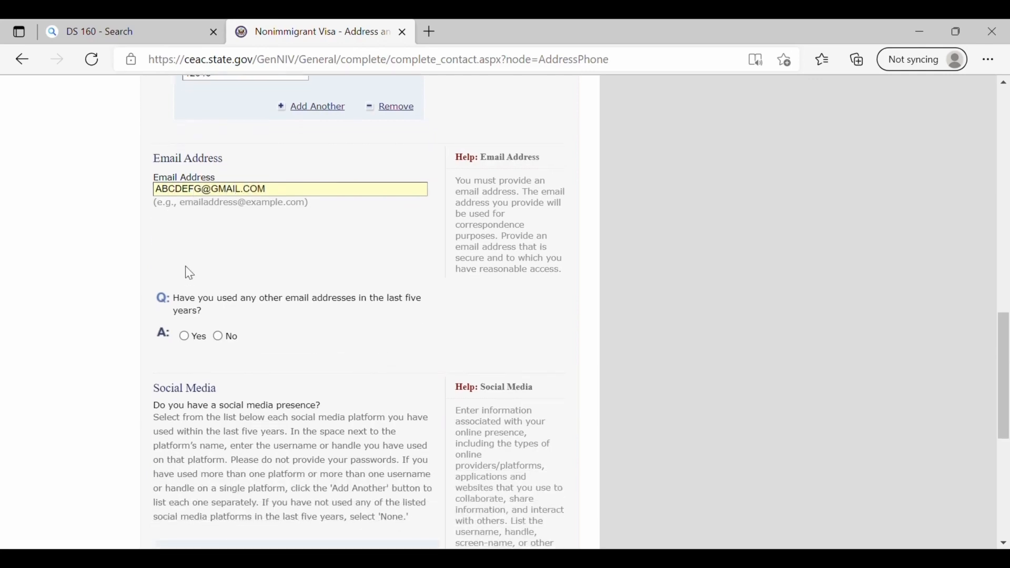
pyautogui.click(217, 336)
pyautogui.scroll(-6, 220, 343)
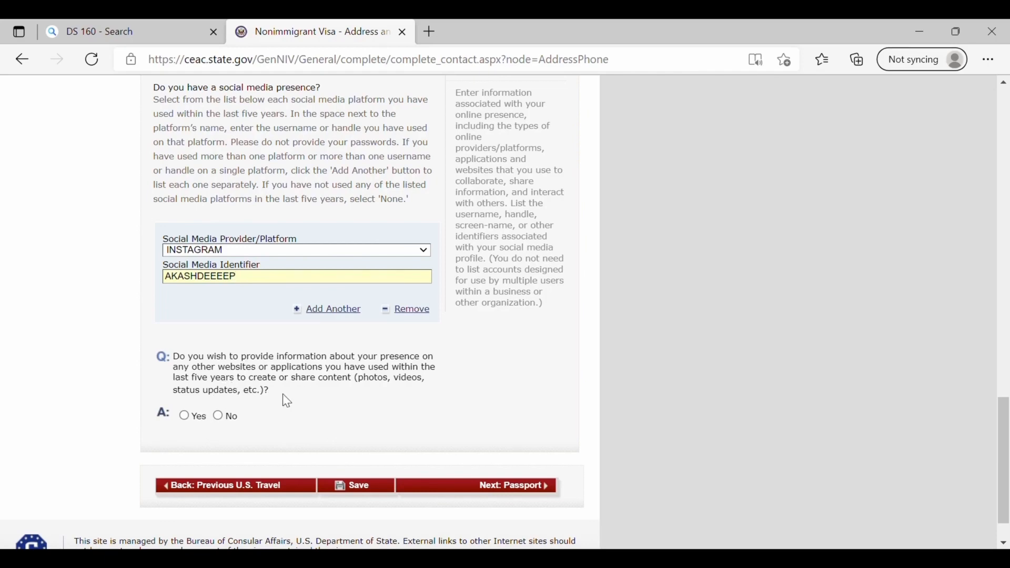
# - Answer No to other websites, enter passport number R123456 and mark the book number Does Not Apply
pyautogui.click(218, 416)
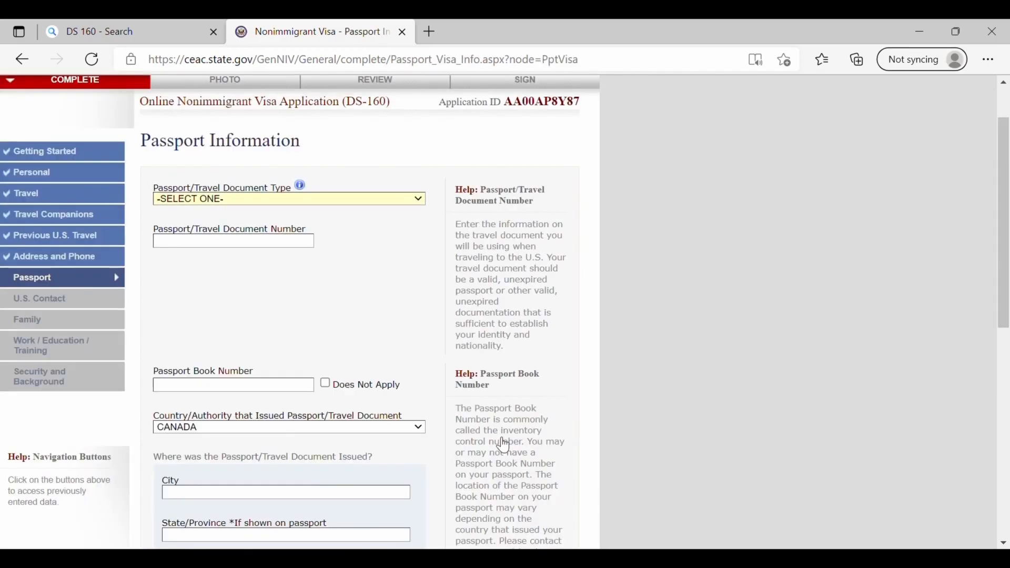
pyautogui.click(273, 249)
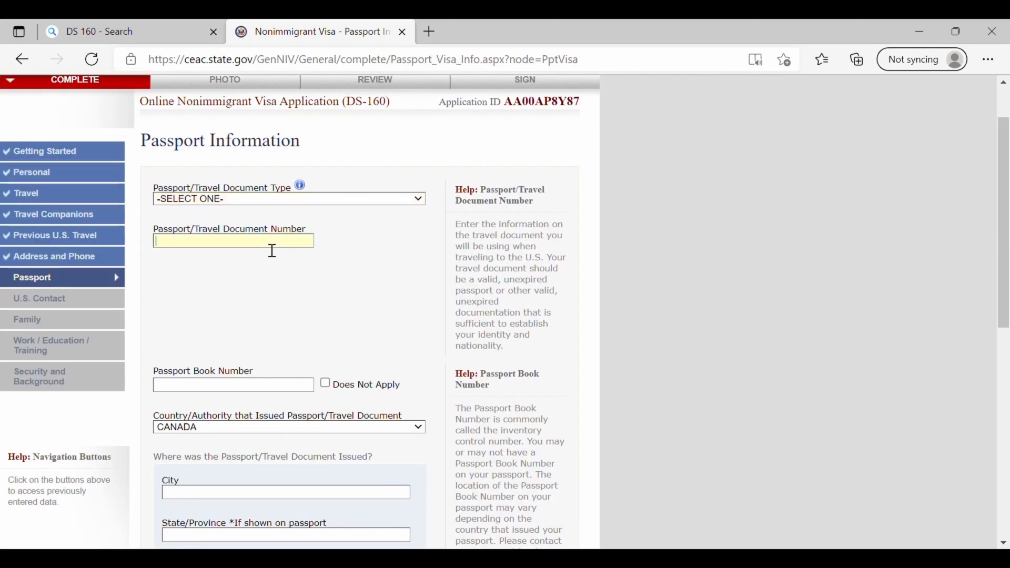
pyautogui.write('R123456')
pyautogui.scroll(-2, 272, 251)
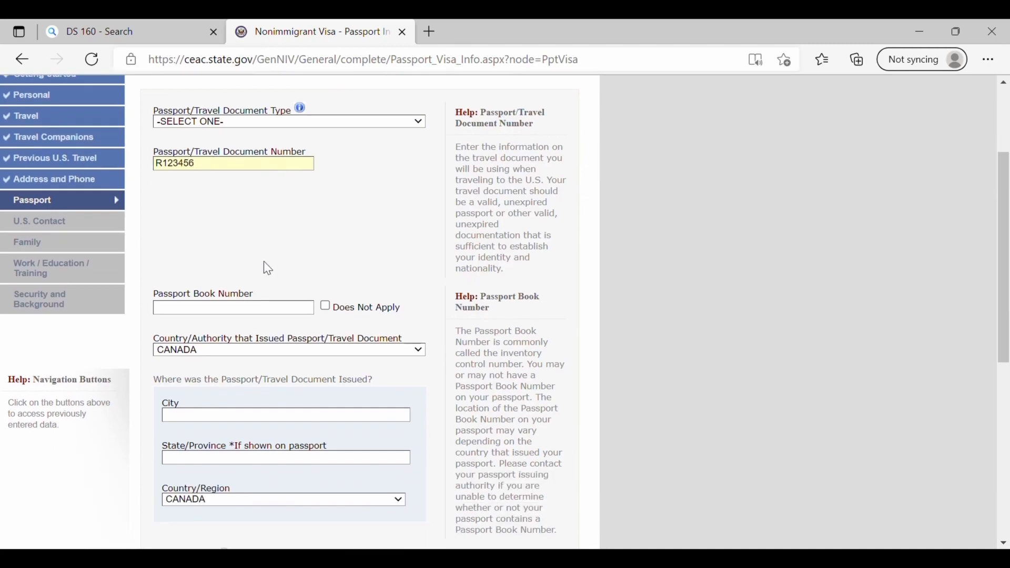
pyautogui.click(326, 308)
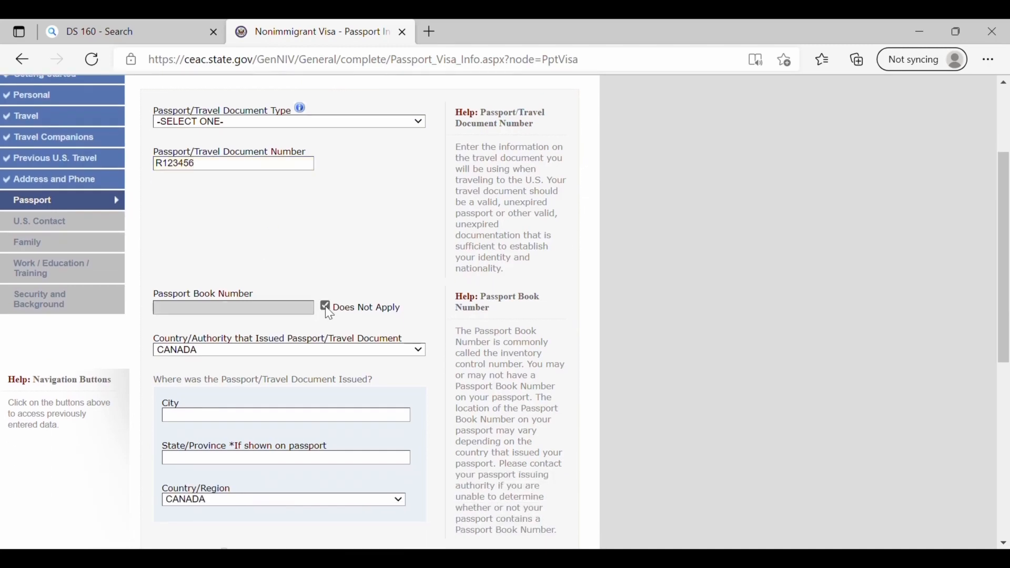
# - Record the passport as issued by INDIA in JALANDHAR, PUNJAB, INDIA
pyautogui.scroll(-2, 327, 314)
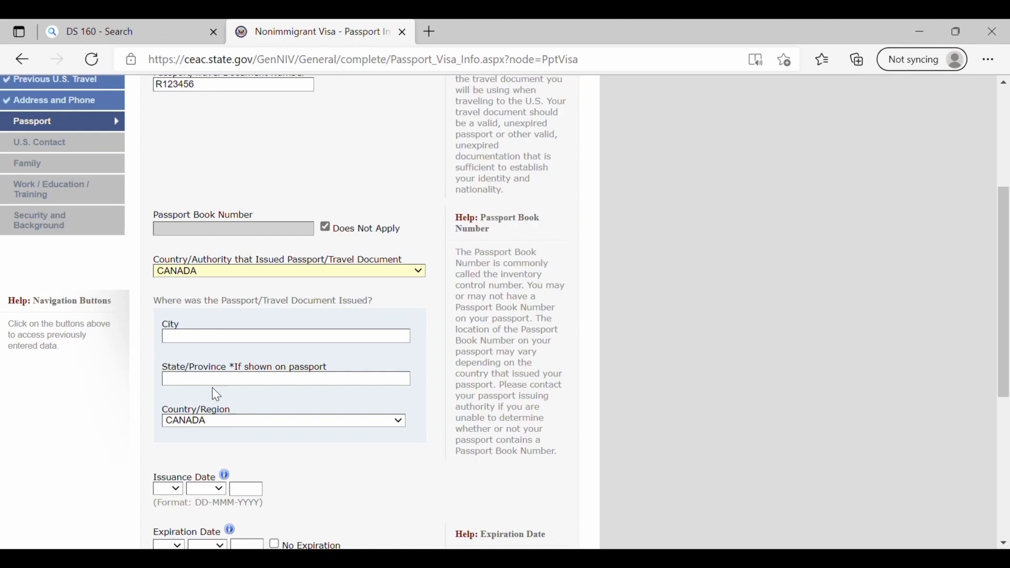
pyautogui.write('india')
pyautogui.click(226, 339)
pyautogui.write('JALAND')
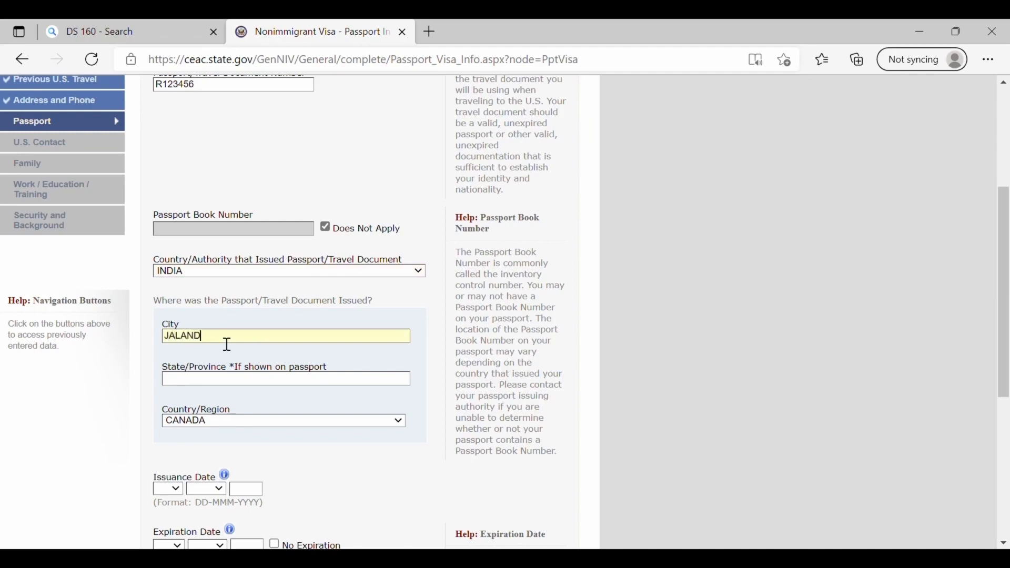
pyautogui.write('HAR')
pyautogui.scroll(-2, 362, 384)
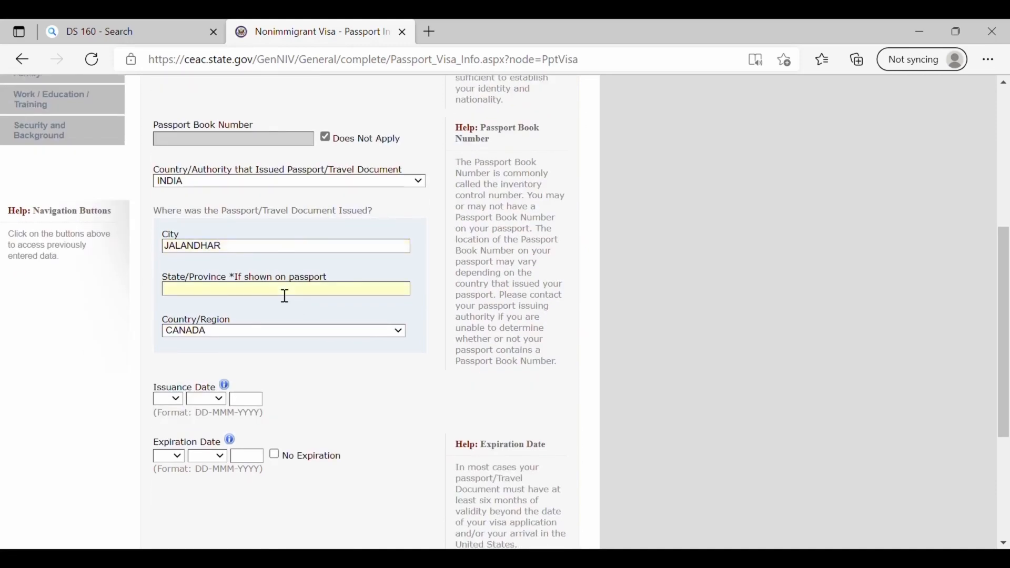
pyautogui.write('PUNJAB')
pyautogui.click(182, 108)
# - Enter the 2018–2030 issue and expiry dates, answer No to a lost passport, and continue
pyautogui.scroll(-2, 332, 320)
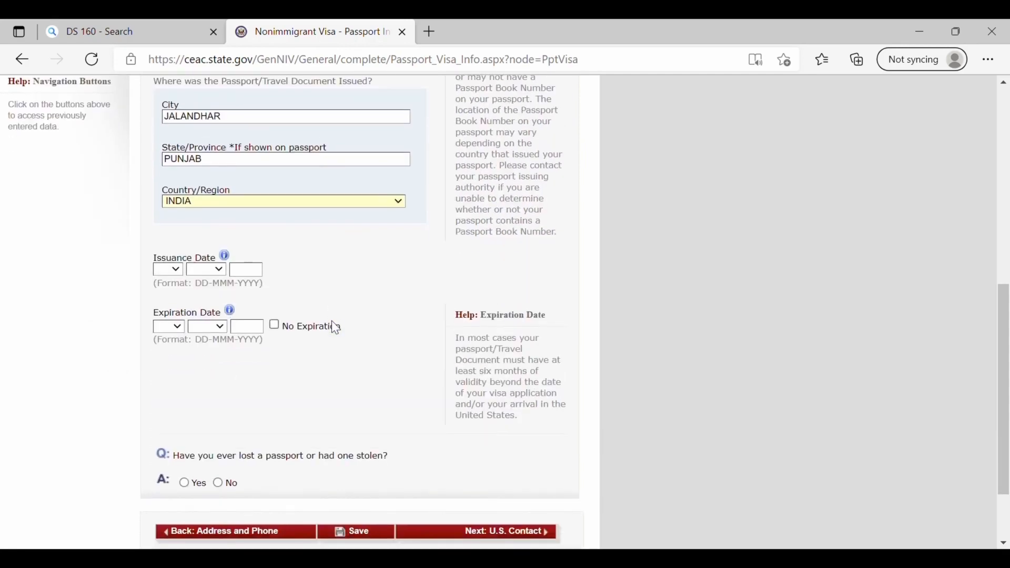
pyautogui.click(169, 267)
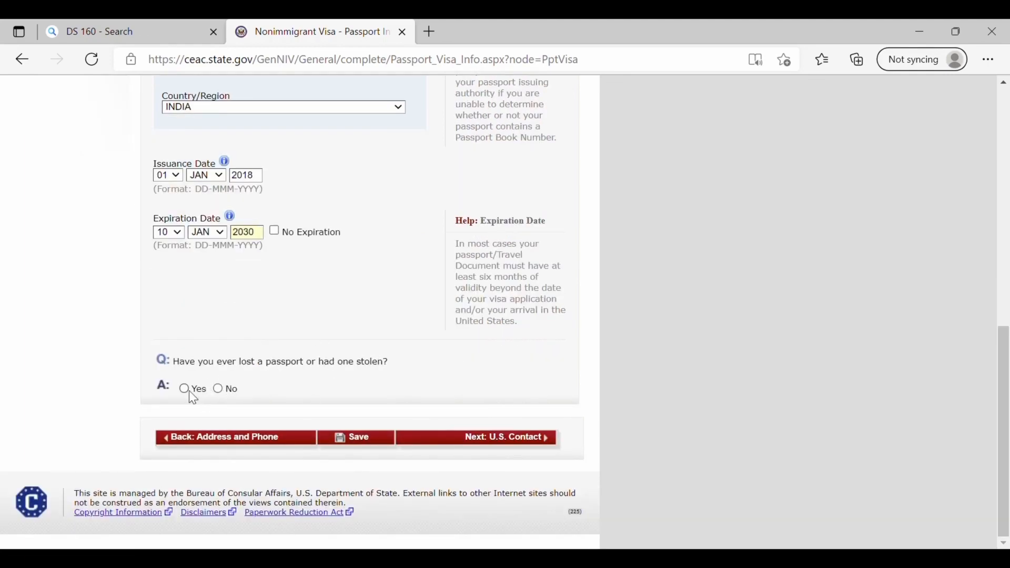
pyautogui.click(218, 390)
pyautogui.scroll(3, 223, 394)
pyautogui.scroll(-4, 463, 426)
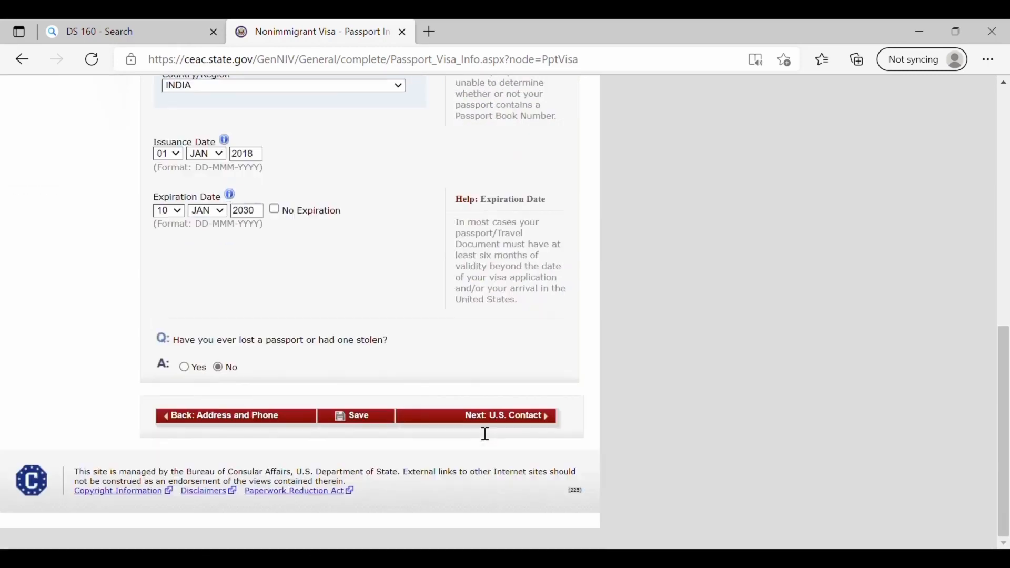
pyautogui.click(501, 440)
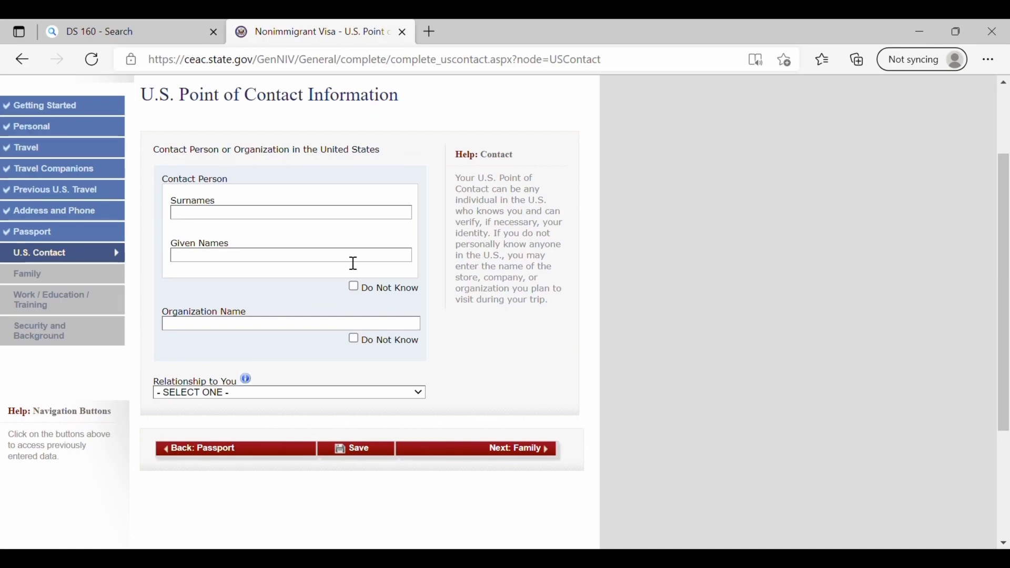
# - Enter the contact's name, relationship FRIEND, NEW YORK address, phone and email, then continue to Family
pyautogui.click(270, 216)
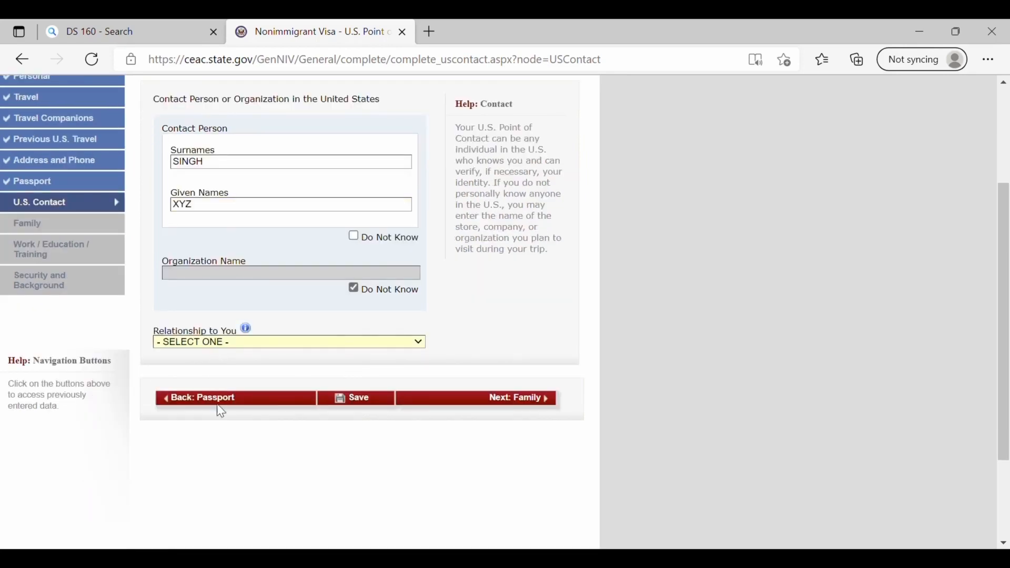
pyautogui.press('f')
pyautogui.scroll(-3, 470, 410)
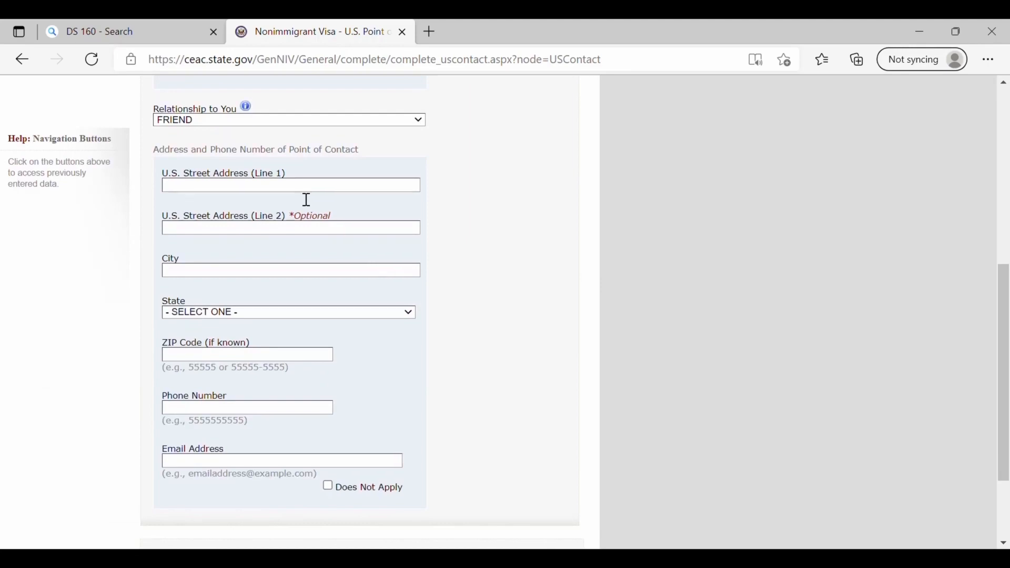
pyautogui.click(306, 189)
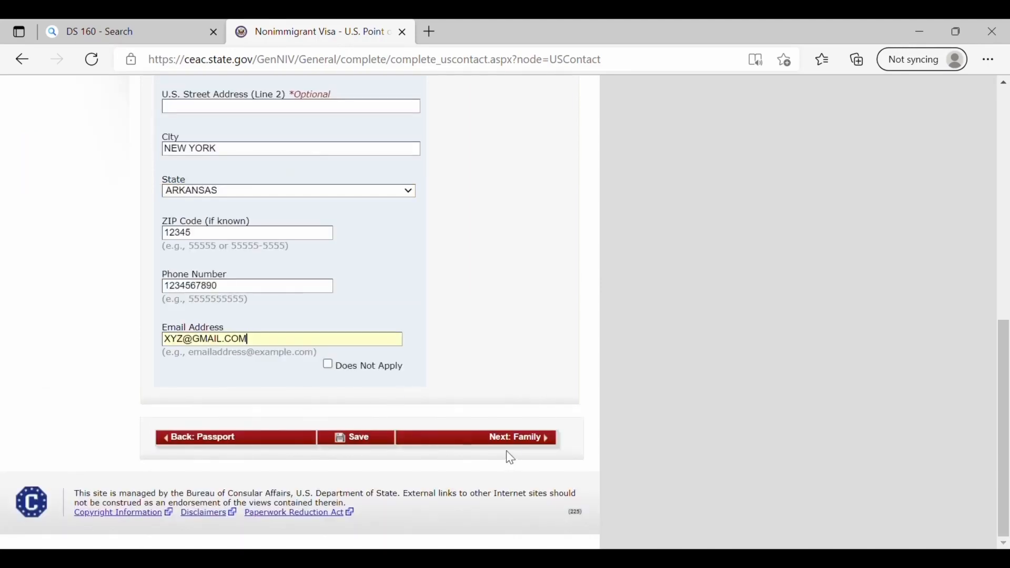
pyautogui.click(516, 442)
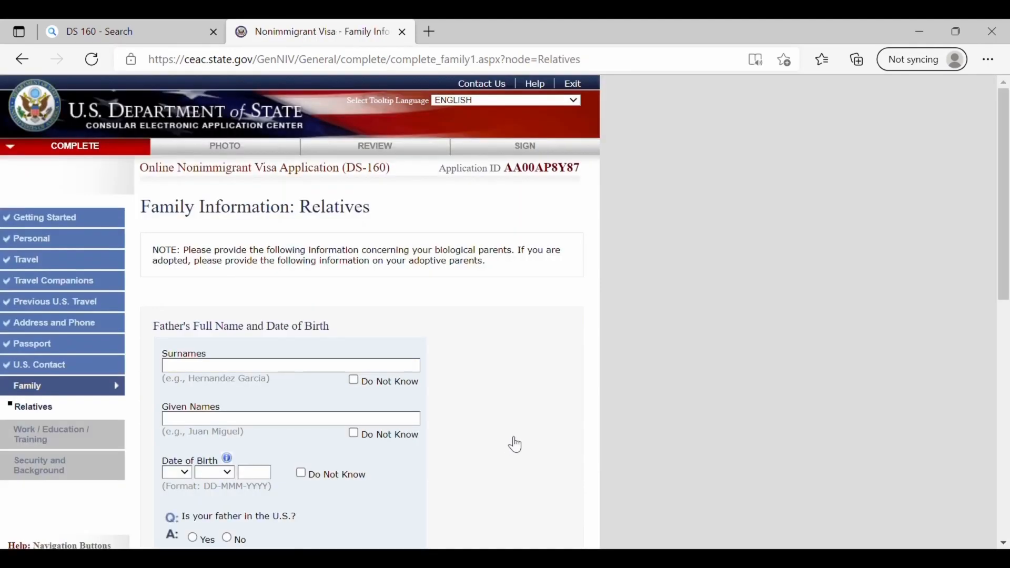
# - Answer No to 'Is your mother in the U.S.?' and No to other immediate relatives there
pyautogui.scroll(-1, 516, 445)
pyautogui.scroll(-1, 516, 446)
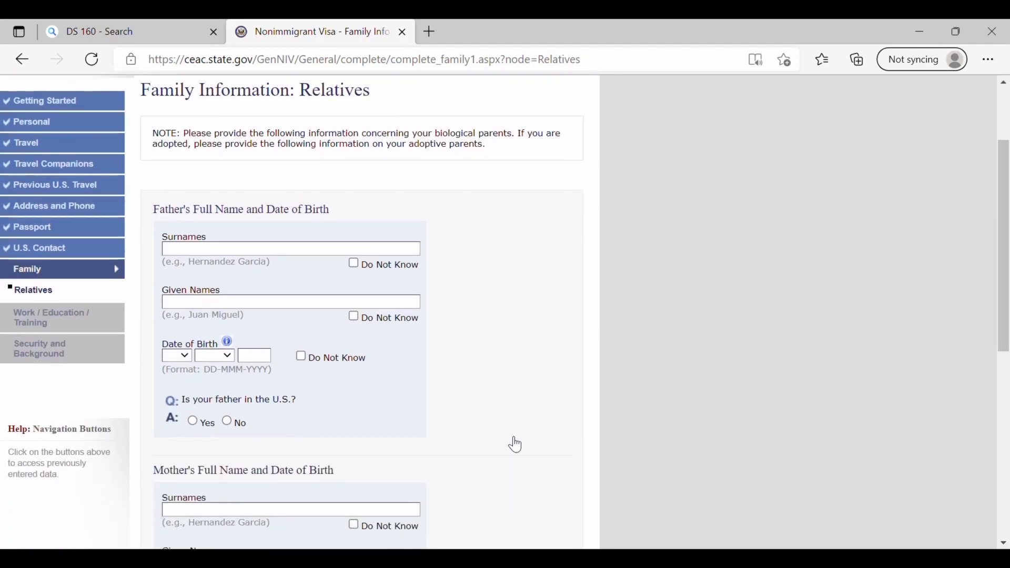
pyautogui.scroll(1, 516, 445)
pyautogui.scroll(-1, 516, 445)
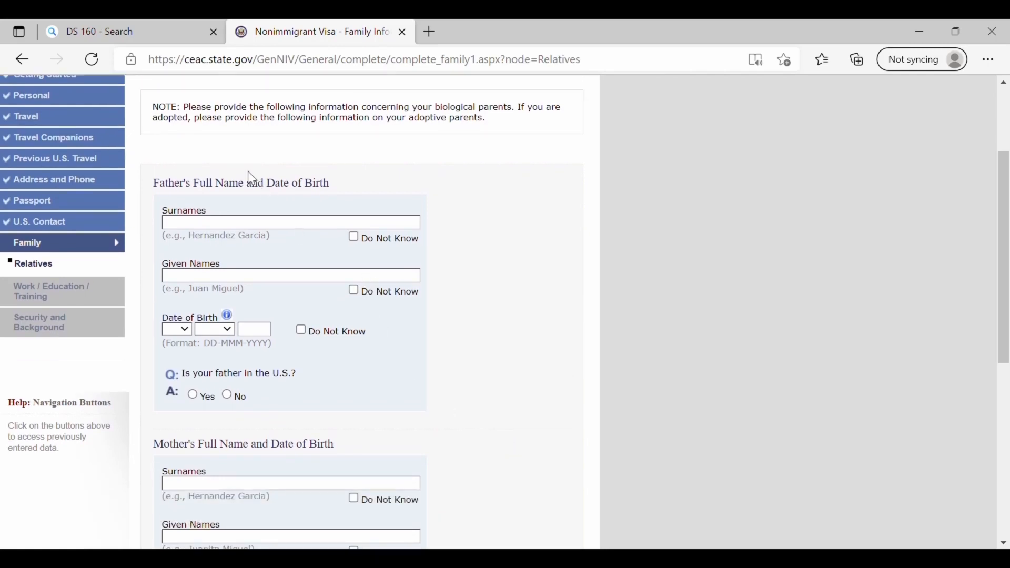
pyautogui.scroll(-3, 267, 197)
pyautogui.scroll(-3, 268, 197)
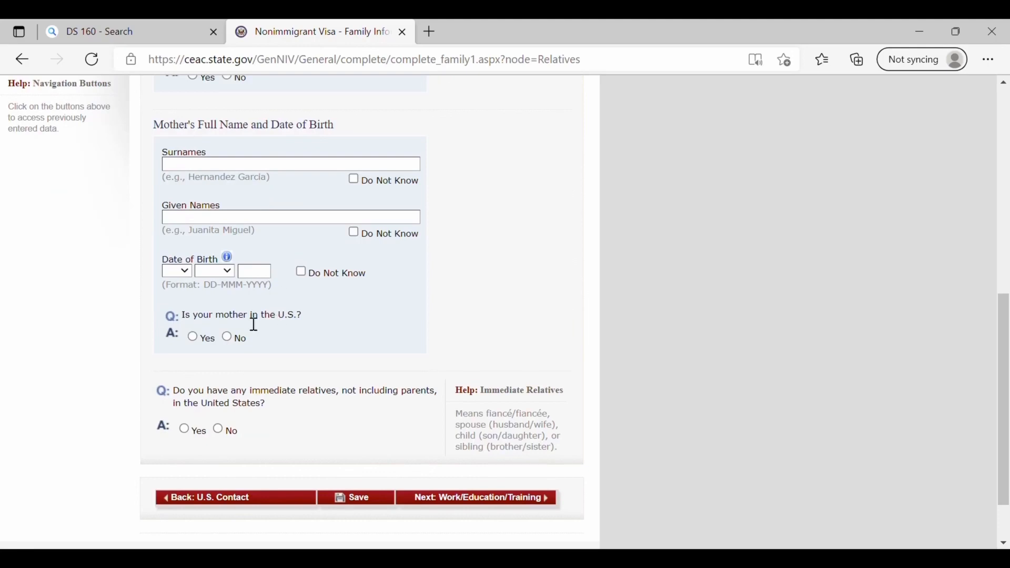
pyautogui.click(227, 338)
pyautogui.scroll(2, 216, 429)
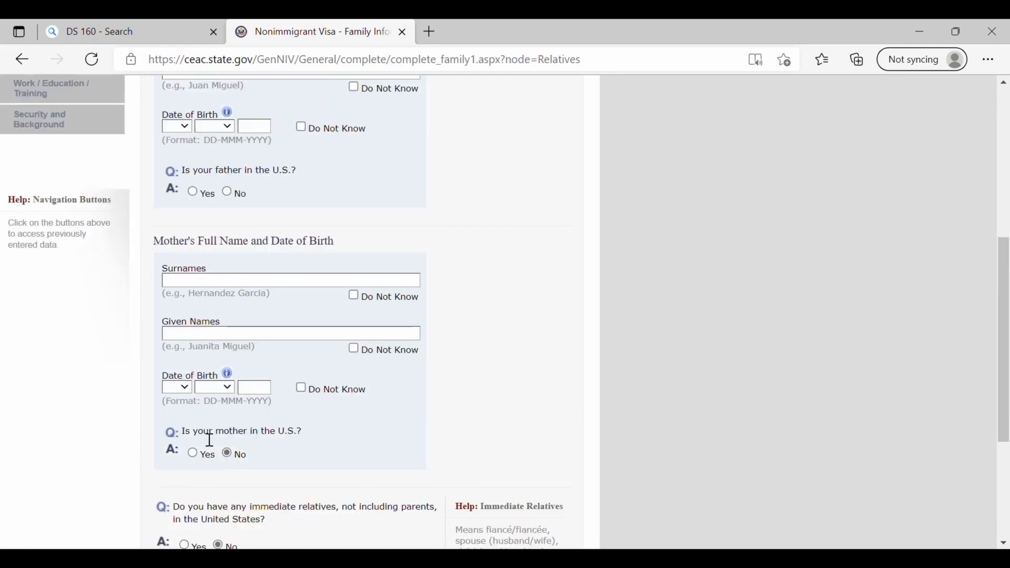
pyautogui.scroll(2, 351, 430)
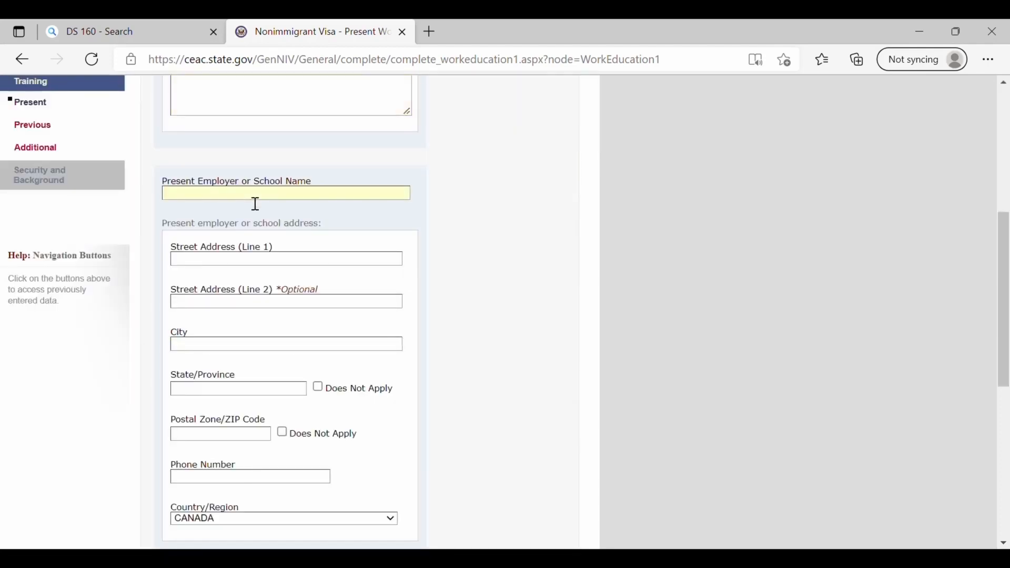
# - Enter employer XYZ with address and phone, start date 15 JAN 2020, 5000 monthly income and duties XYZ
pyautogui.write('XYZ')
pyautogui.scroll(-1, 256, 204)
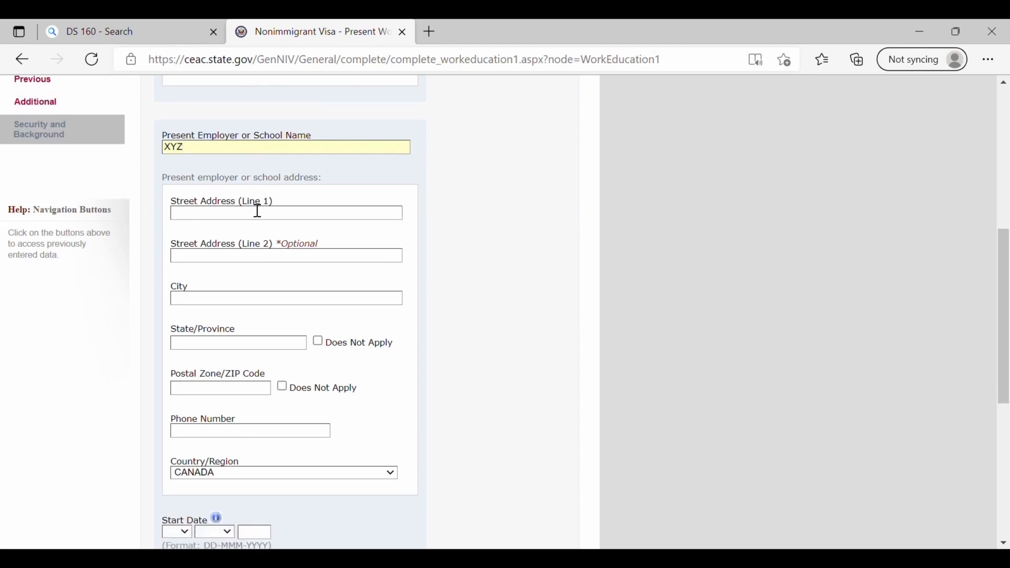
pyautogui.press('Tab')
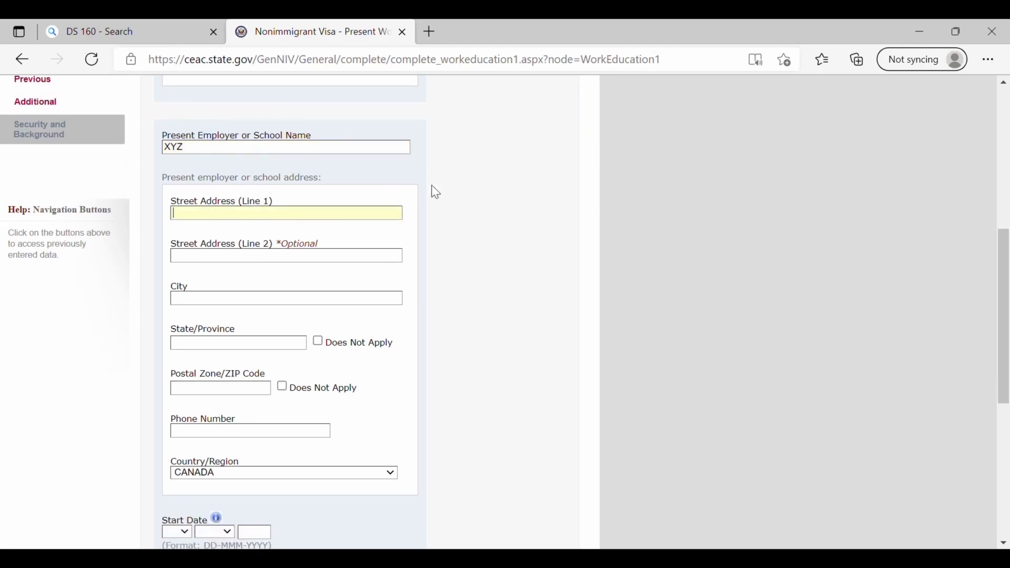
pyautogui.click(468, 184)
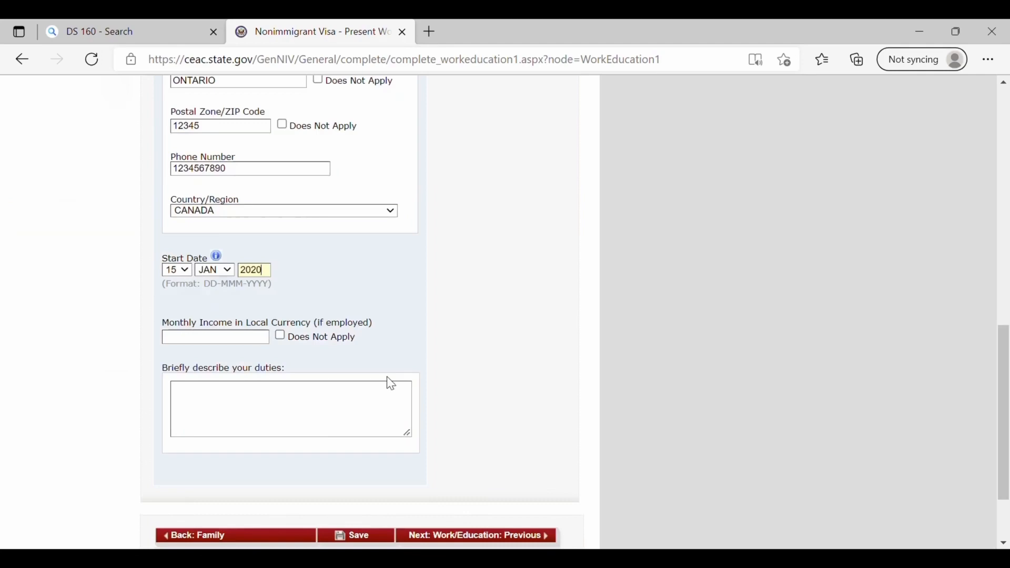
pyautogui.scroll(-1, 388, 379)
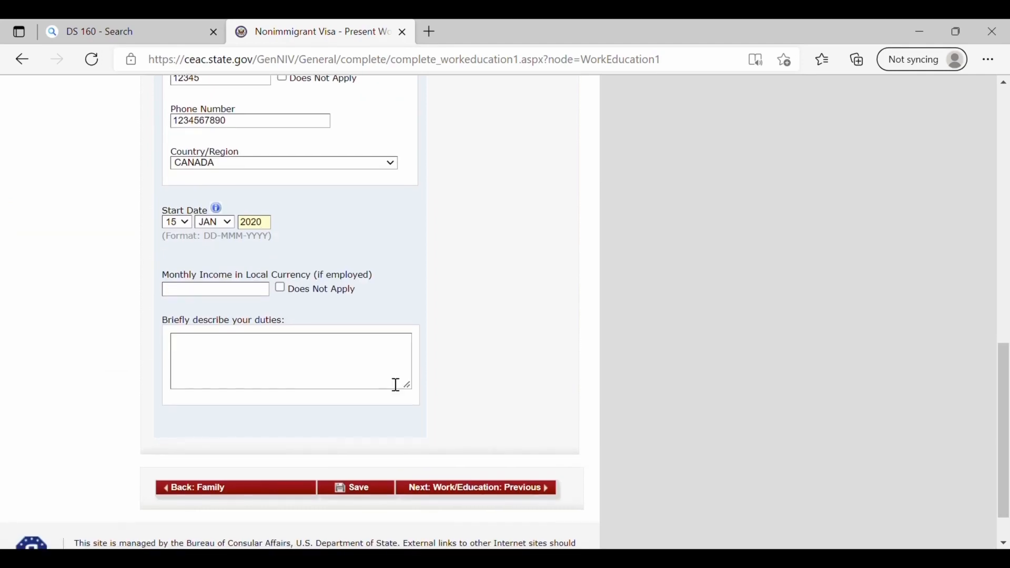
pyautogui.click(218, 291)
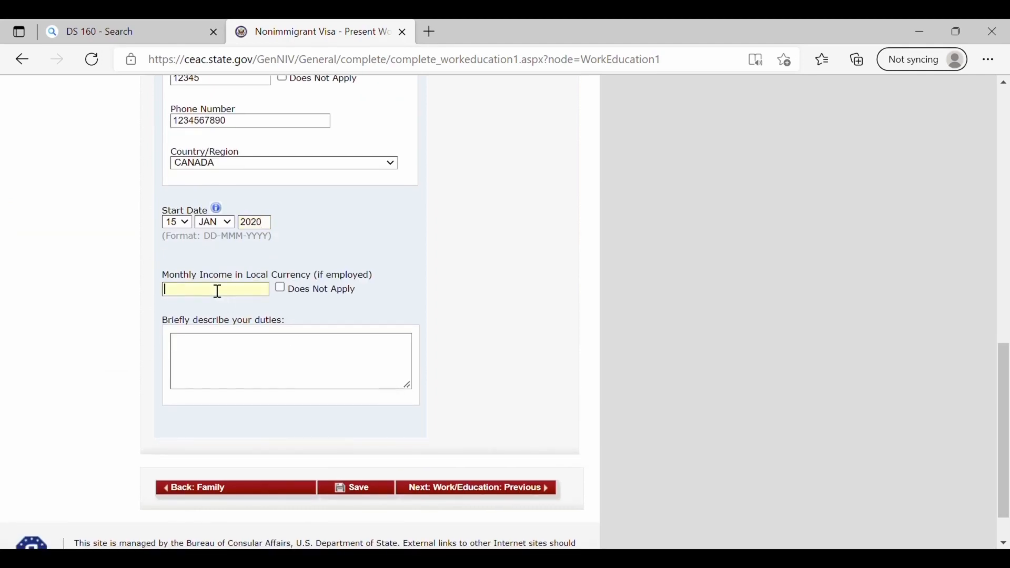
pyautogui.write('5000')
pyautogui.click(256, 353)
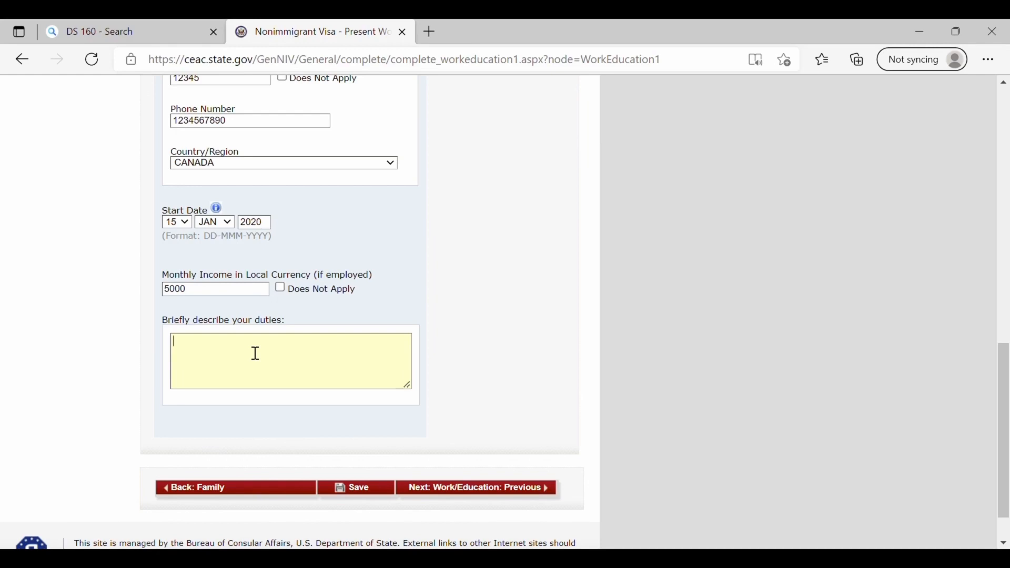
pyautogui.write('XYZ')
pyautogui.click(472, 479)
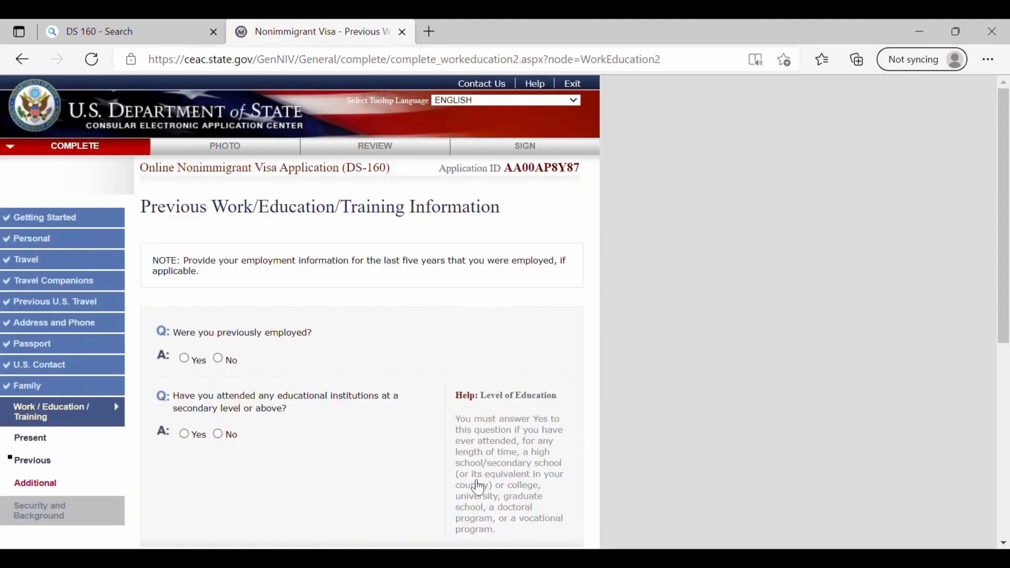
# - Answer Yes to having been previously employed
pyautogui.click(185, 361)
pyautogui.scroll(-15, 351, 342)
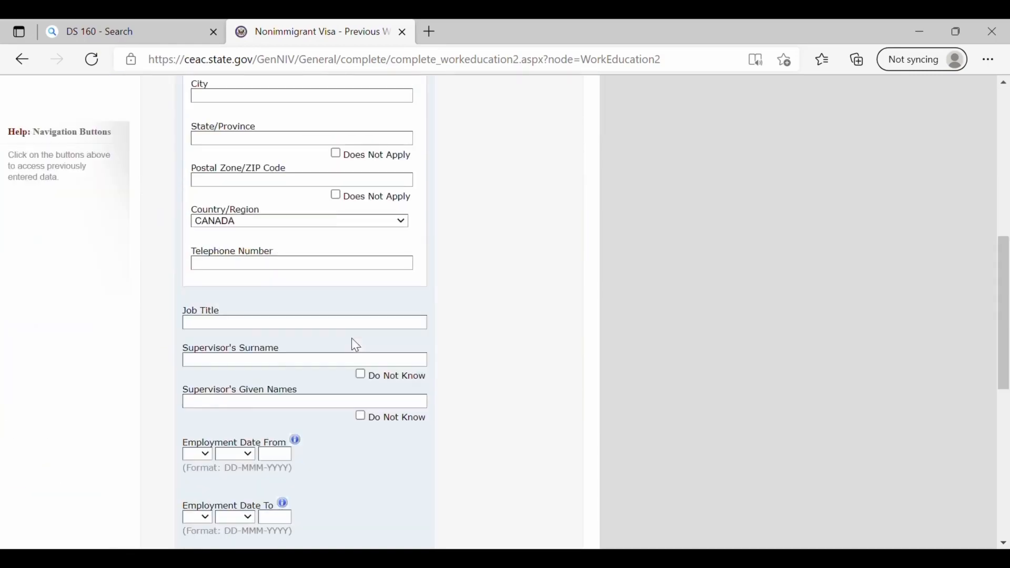
pyautogui.scroll(-3, 354, 343)
pyautogui.scroll(14, 353, 343)
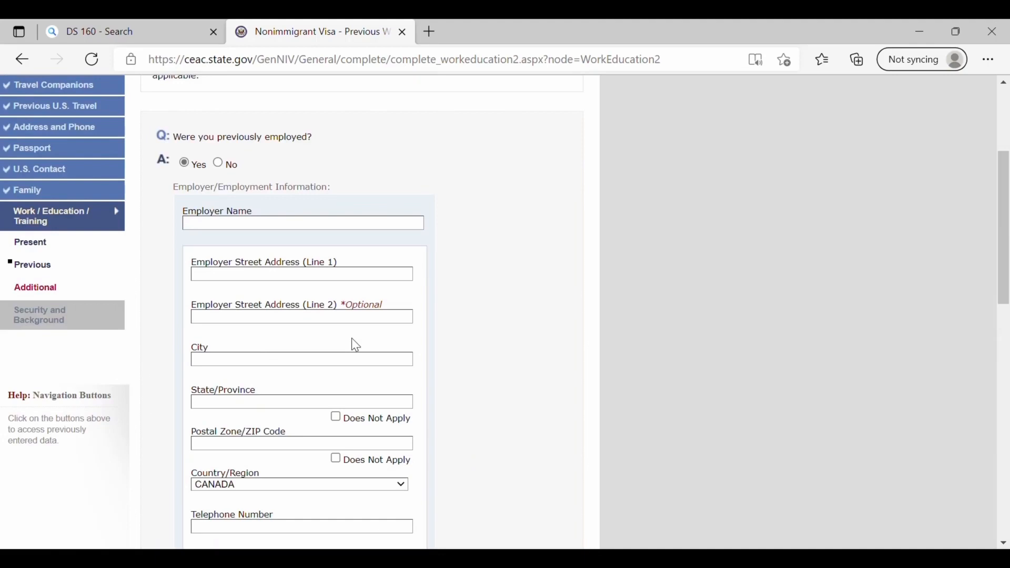
pyautogui.scroll(-4, 356, 346)
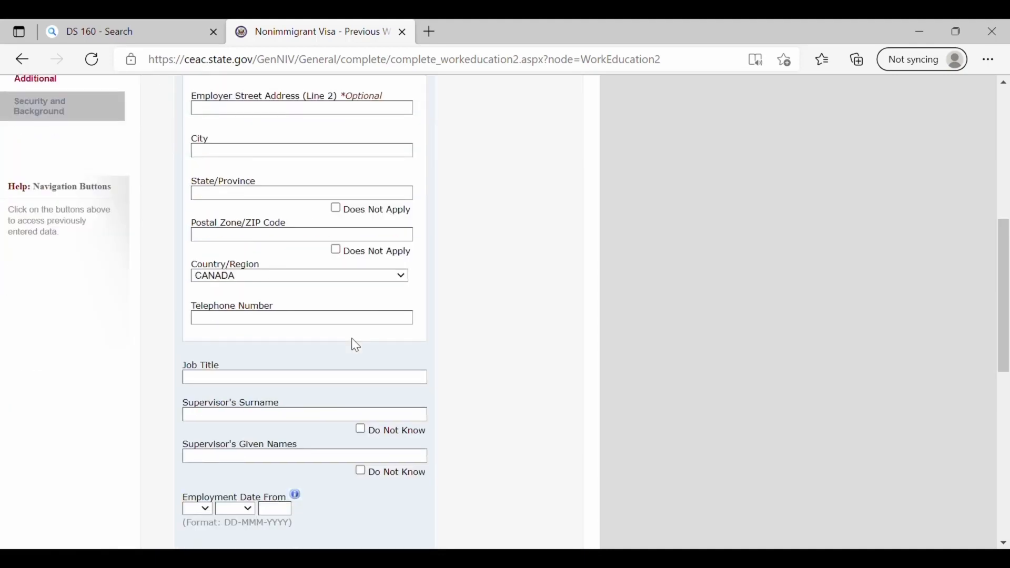
pyautogui.scroll(1, 356, 346)
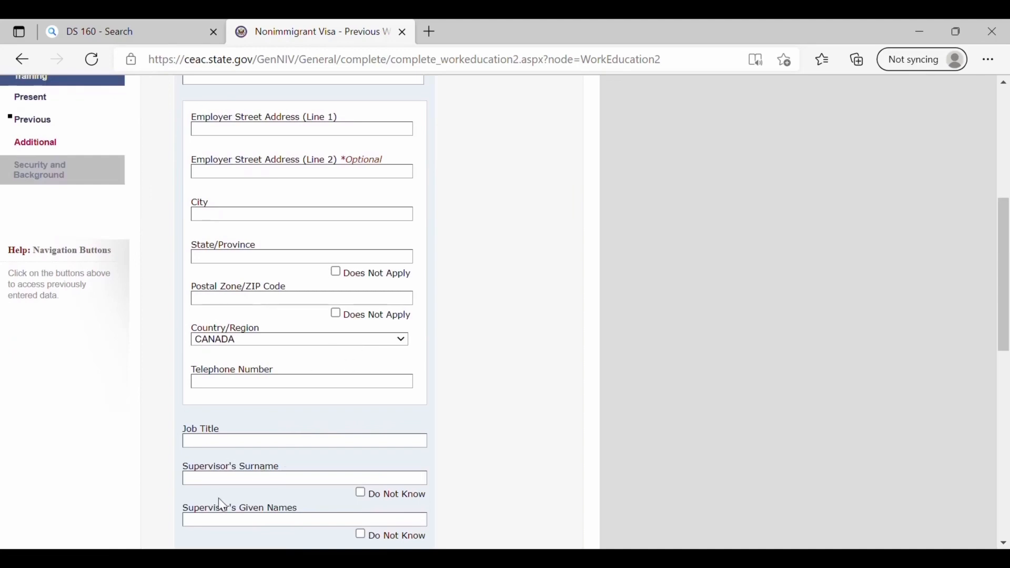
pyautogui.scroll(-5, 379, 404)
pyautogui.scroll(-5, 379, 404)
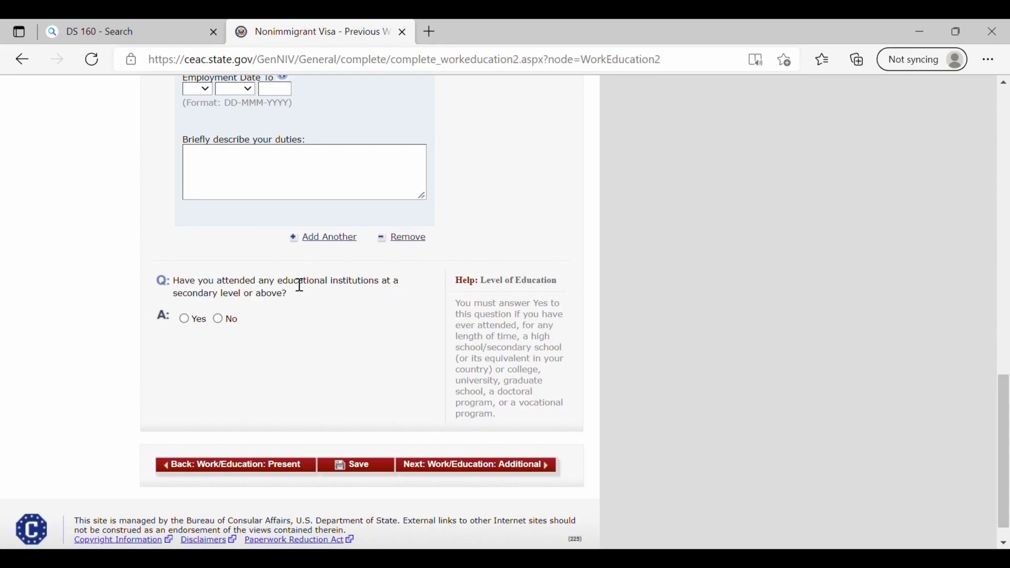
# - Answer Yes to attending secondary-level education and review the rest of the page
pyautogui.click(186, 320)
pyautogui.scroll(15, 188, 325)
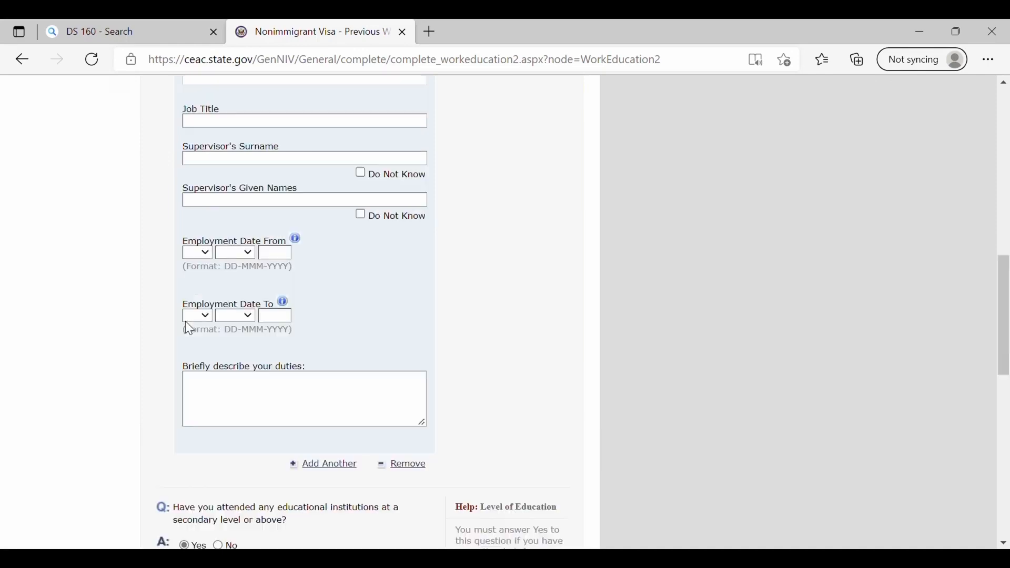
pyautogui.scroll(-10, 185, 321)
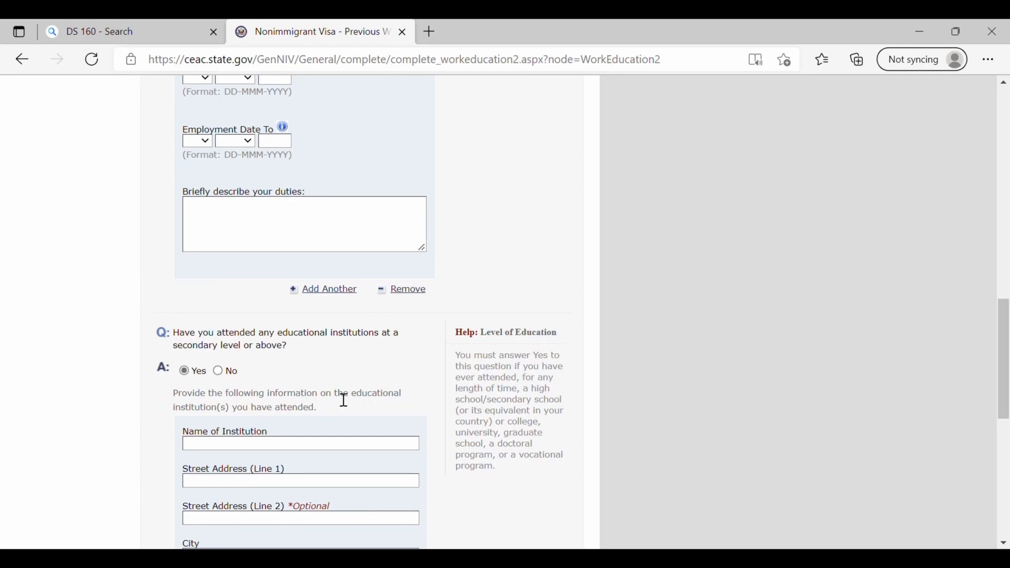
pyautogui.scroll(-1, 345, 401)
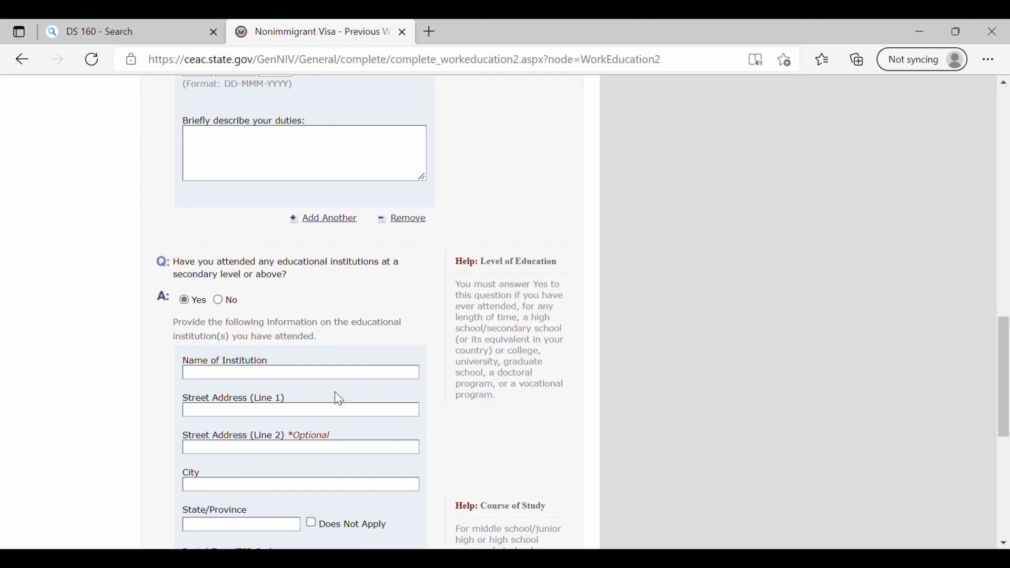
pyautogui.scroll(-5, 248, 362)
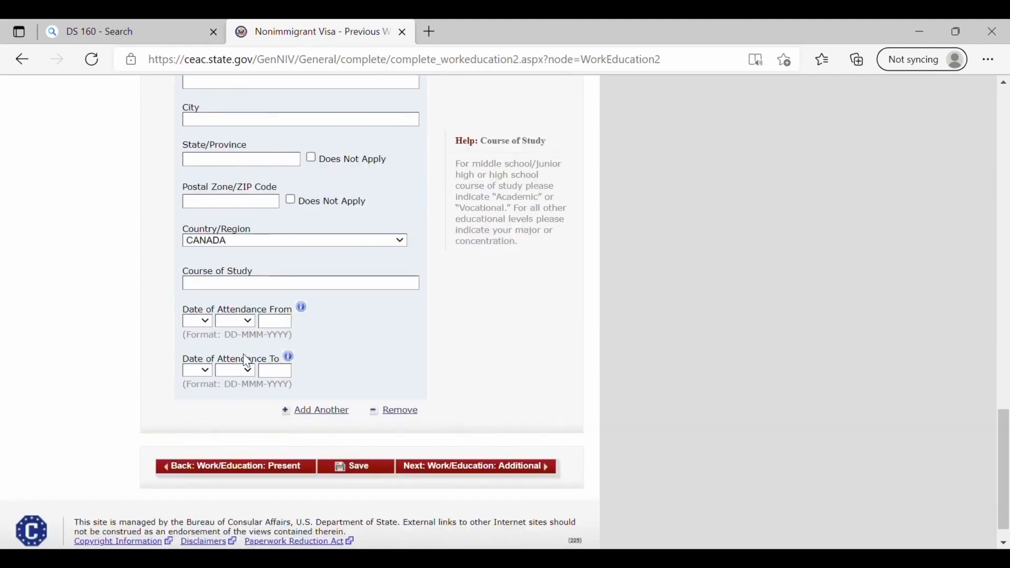
pyautogui.scroll(8, 247, 362)
pyautogui.scroll(-6, 247, 362)
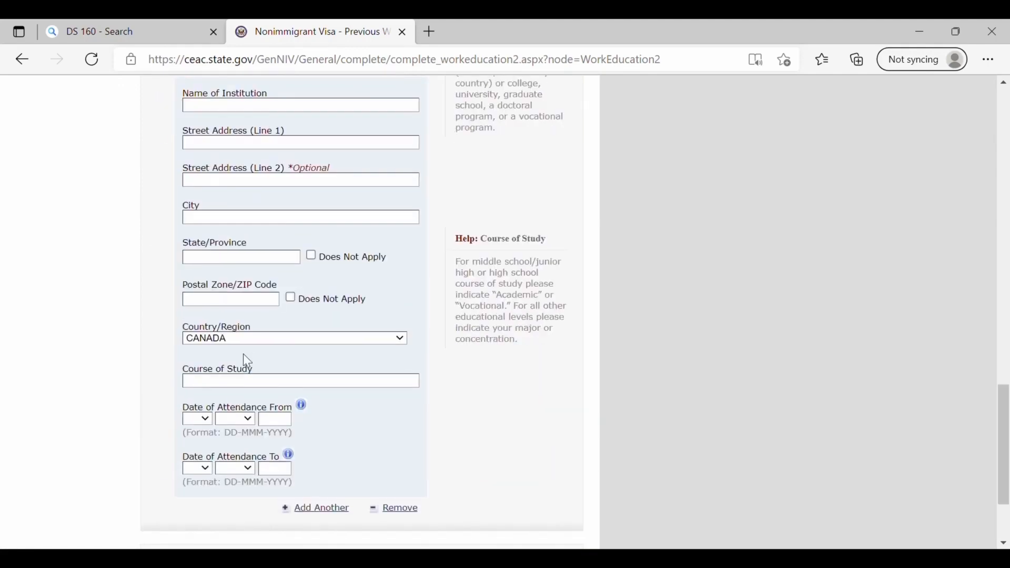
pyautogui.scroll(-2, 247, 362)
pyautogui.scroll(6, 247, 362)
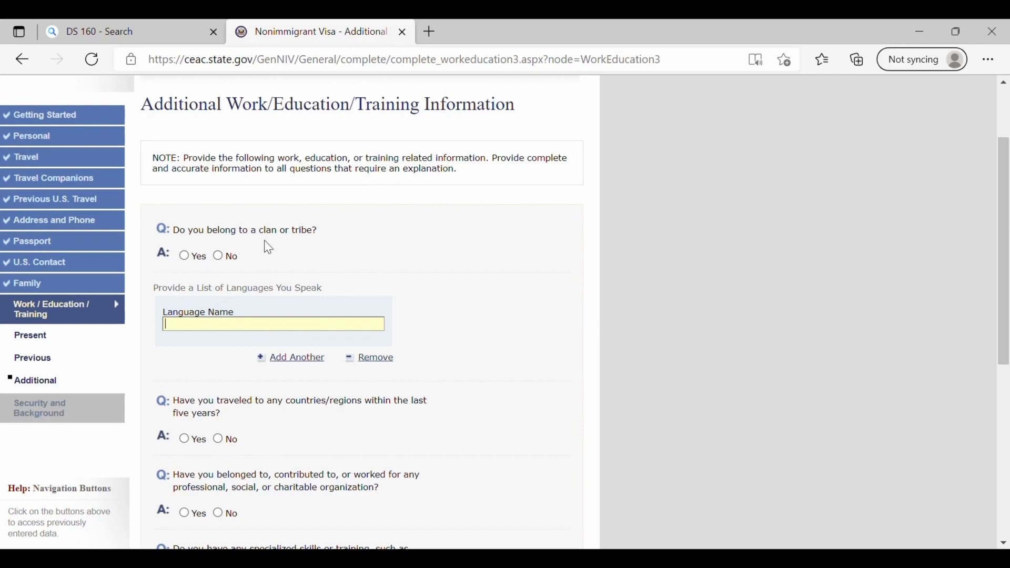
# - Enter PUNJABI as the first language, add a second language row, and answer No to clan or tribe
pyautogui.click(215, 258)
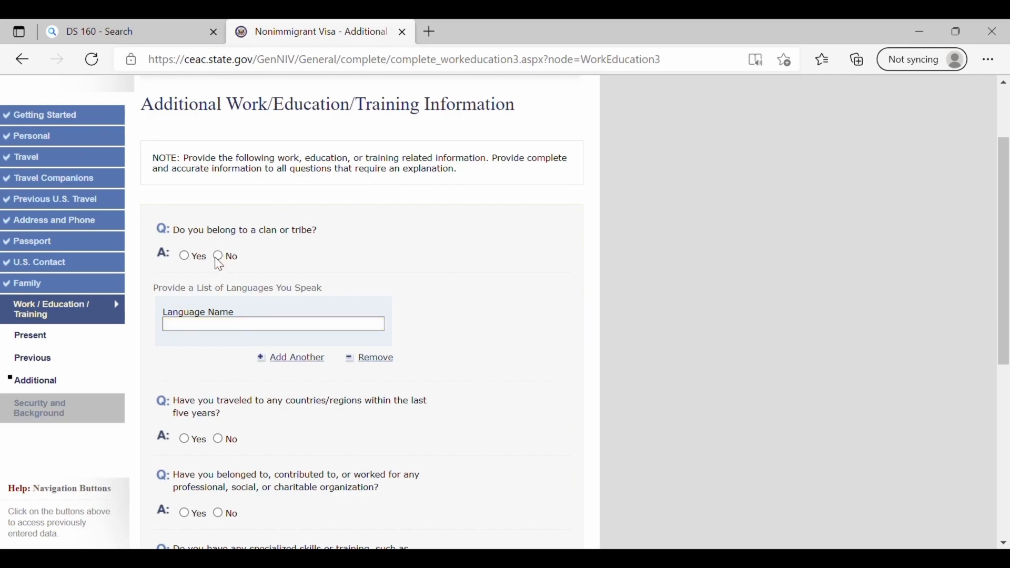
pyautogui.click(290, 337)
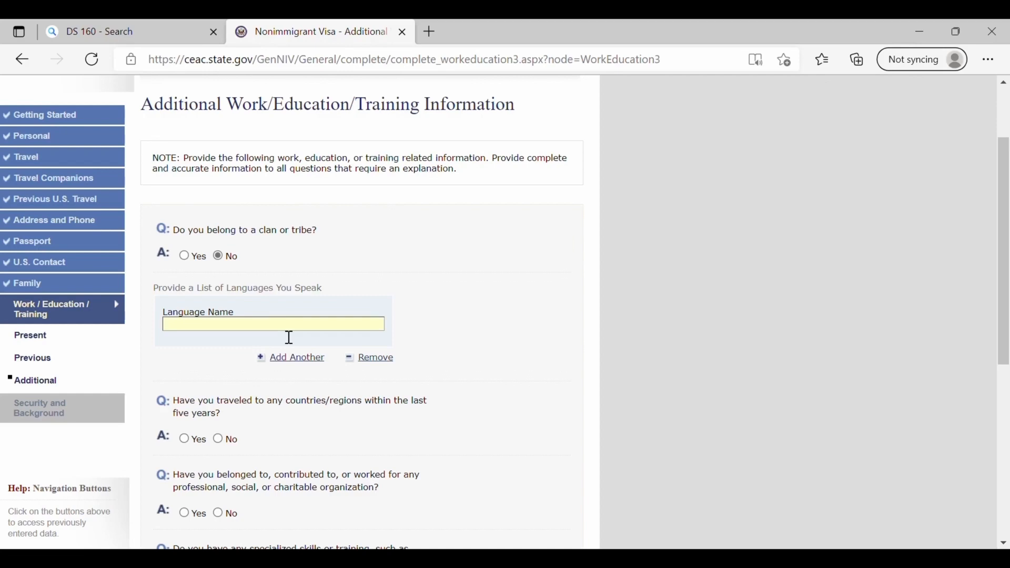
pyautogui.write('PUNJABI')
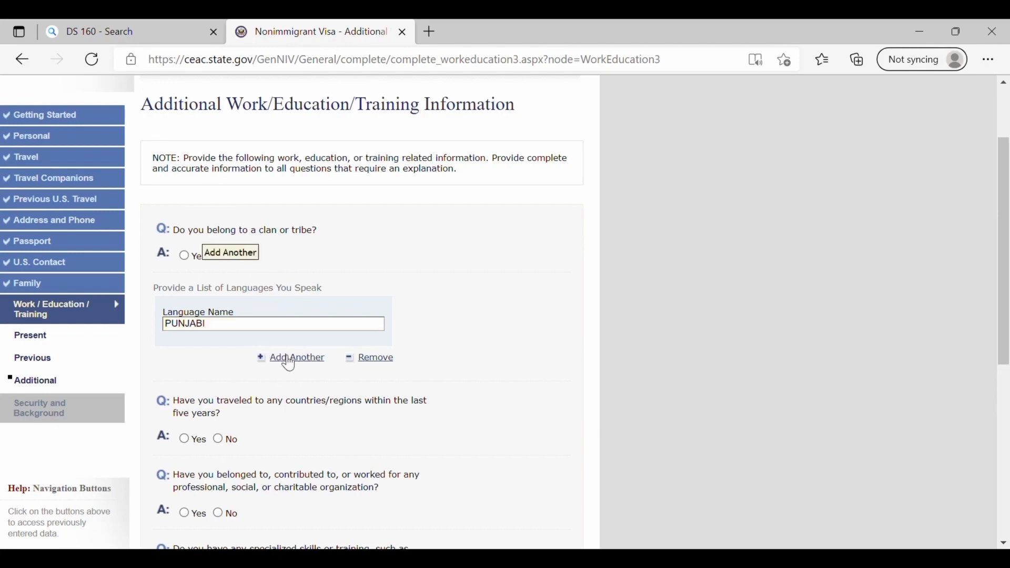
pyautogui.click(289, 359)
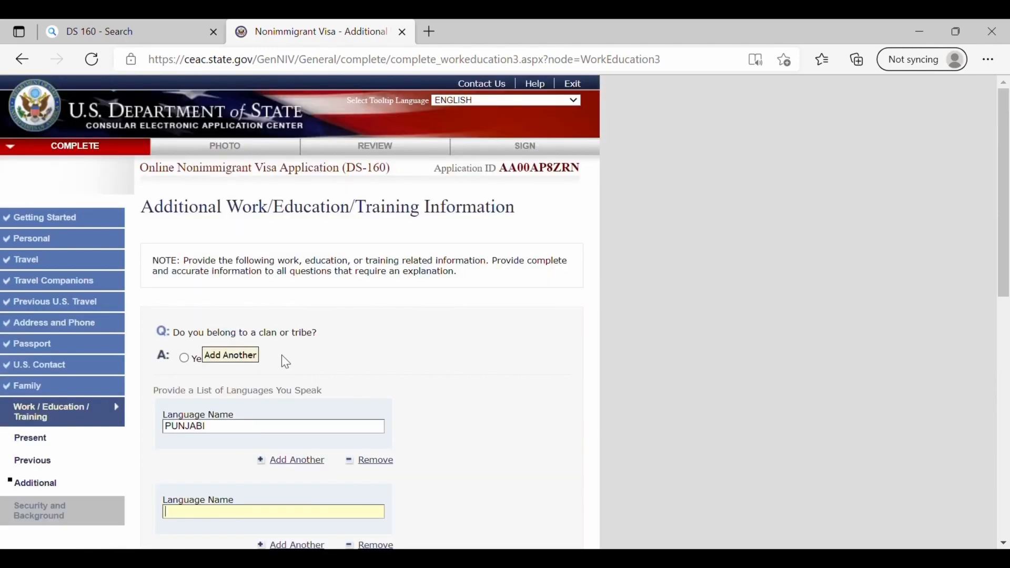
pyautogui.click(217, 358)
# - Enter ENGLISH as the second language and answer No to recent travel
pyautogui.scroll(-1, 216, 497)
pyautogui.scroll(-1, 221, 506)
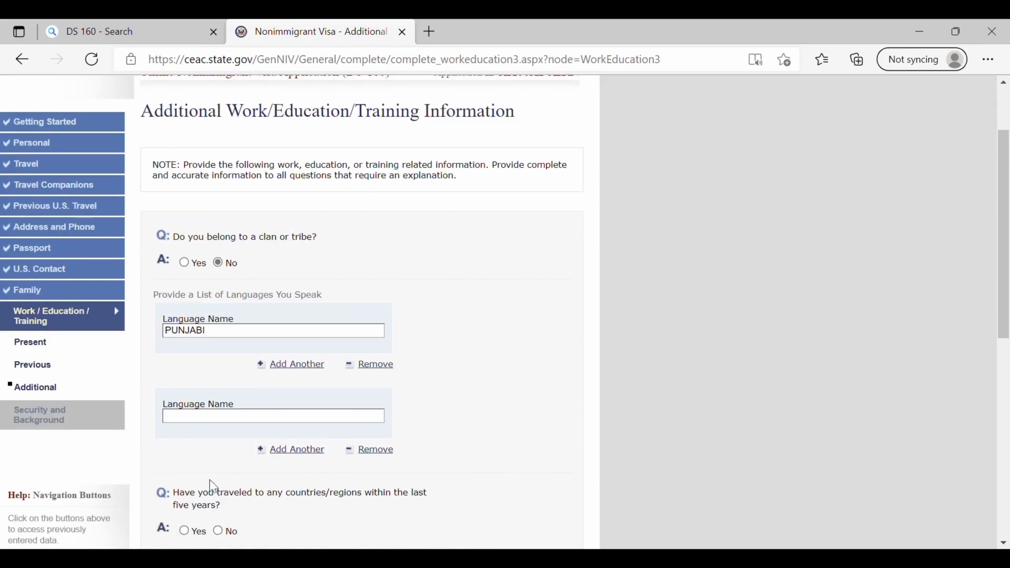
pyautogui.click(208, 420)
pyautogui.write('ENGL')
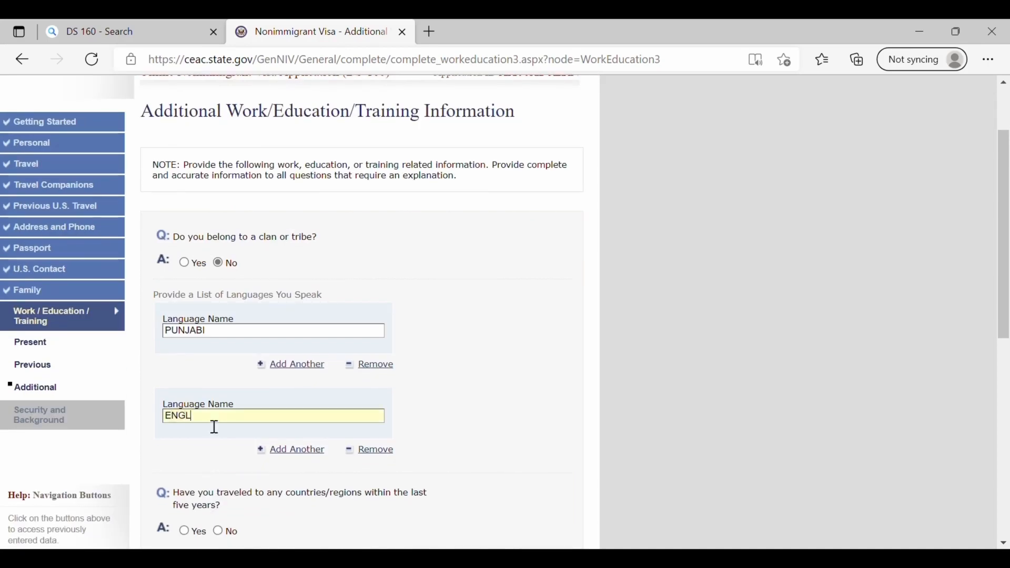
pyautogui.write('ISH')
pyautogui.scroll(-2, 215, 428)
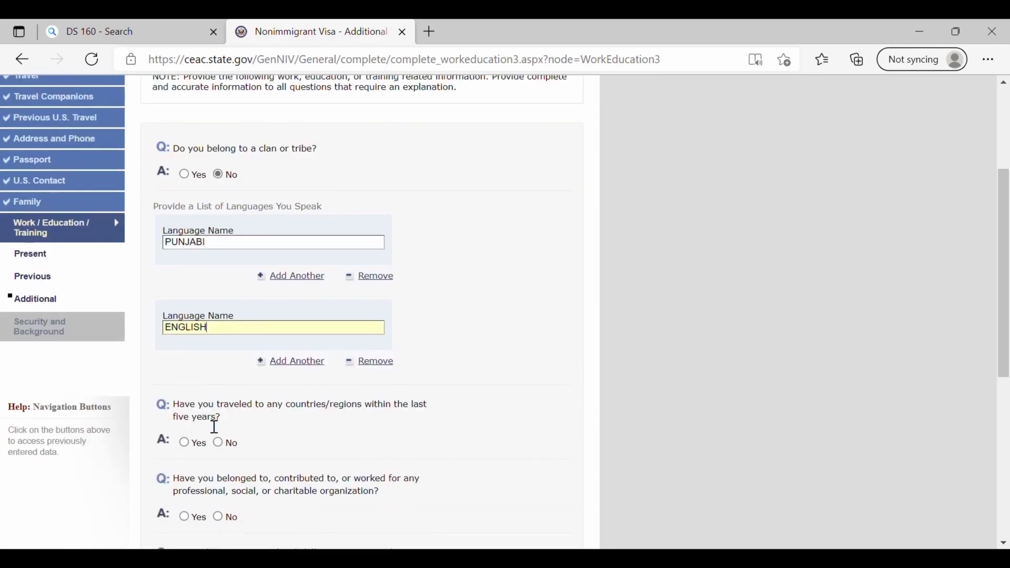
pyautogui.scroll(-1, 215, 427)
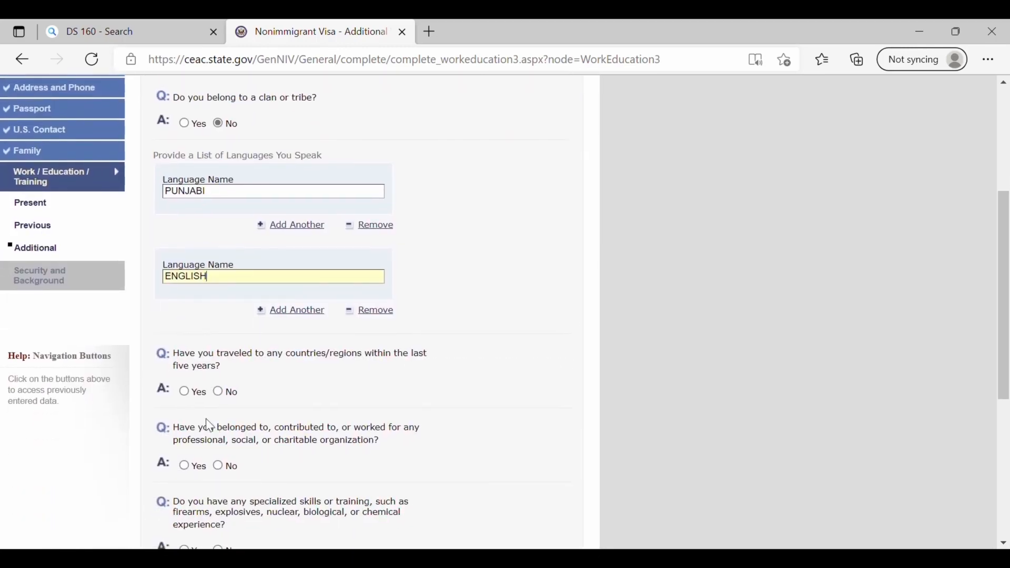
pyautogui.click(218, 392)
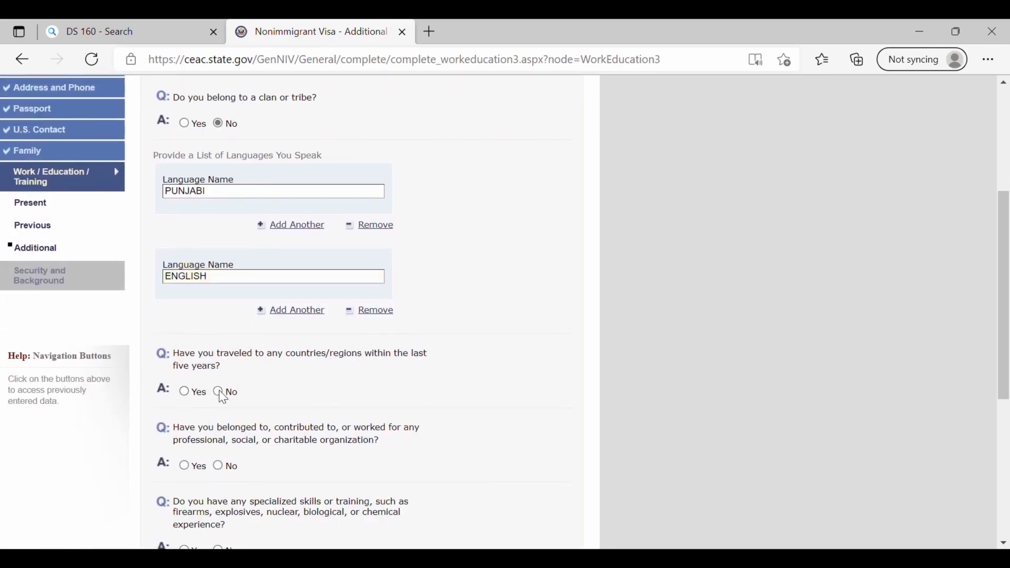
pyautogui.scroll(-4, 273, 392)
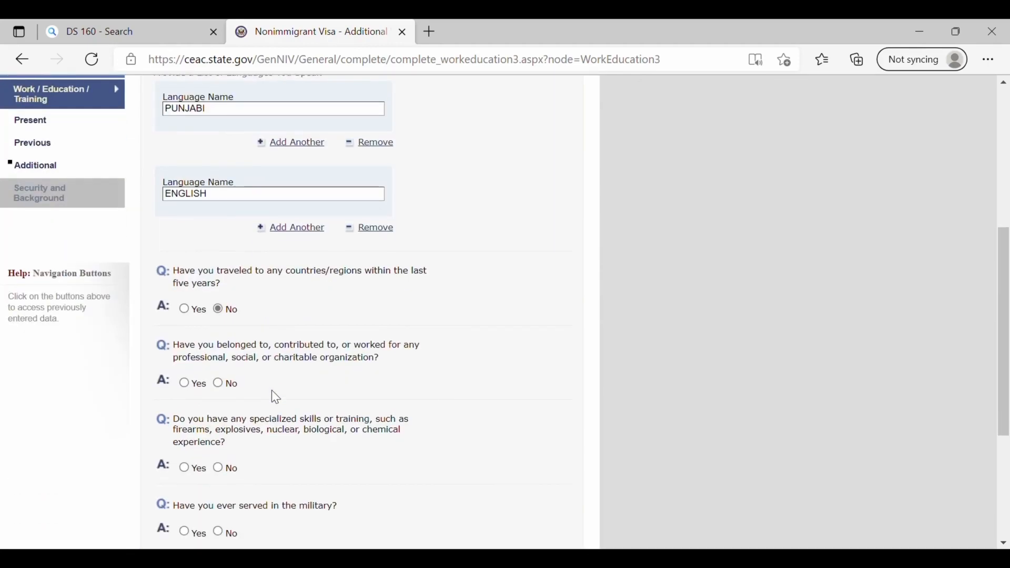
pyautogui.scroll(-3, 273, 396)
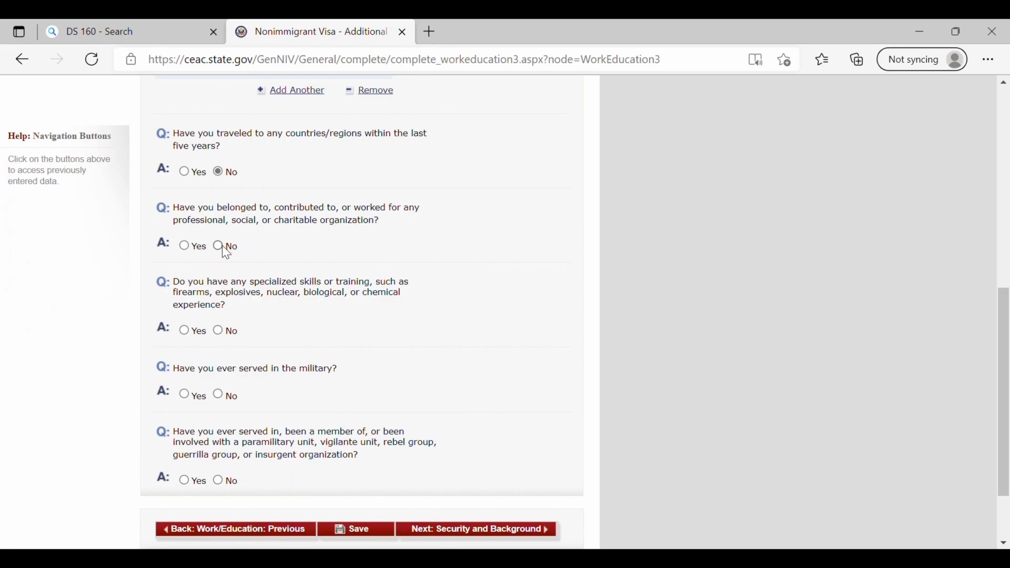
# - Correct organization membership from Yes to No, then answer No for specialized skills, military service and paramilitary groups
pyautogui.click(185, 245)
pyautogui.scroll(6, 188, 246)
pyautogui.scroll(-3, 338, 391)
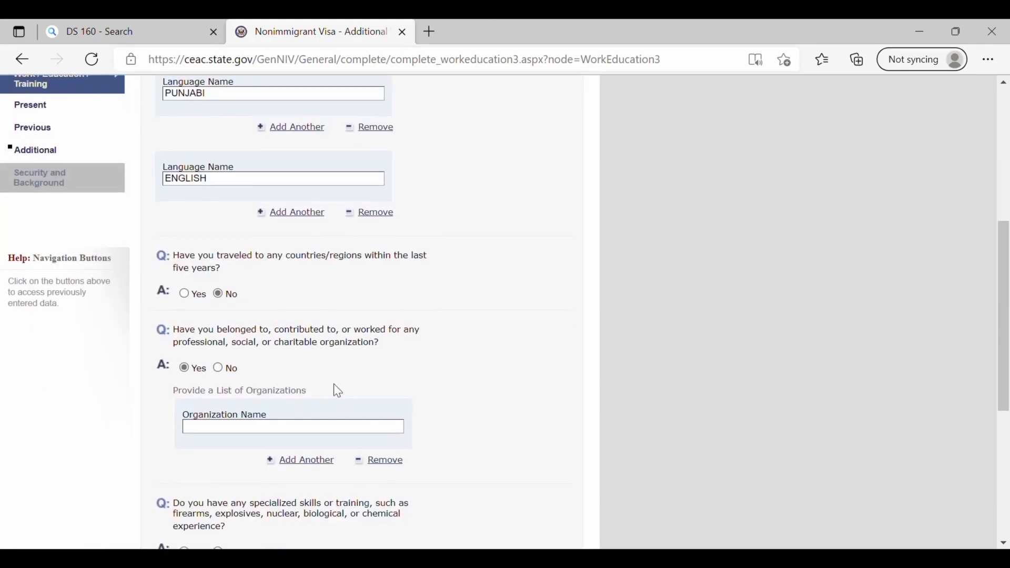
pyautogui.scroll(-2, 339, 391)
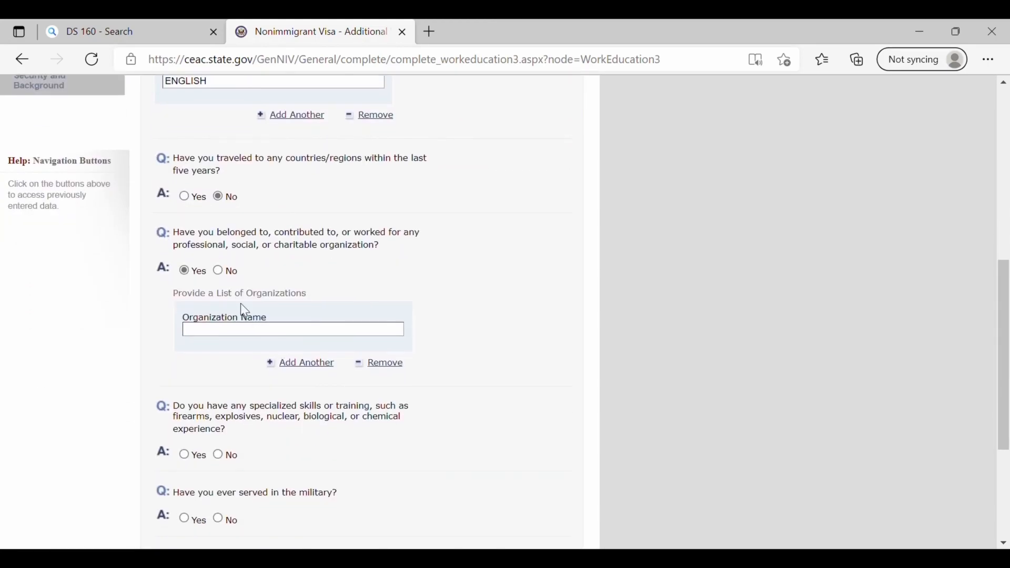
pyautogui.click(218, 271)
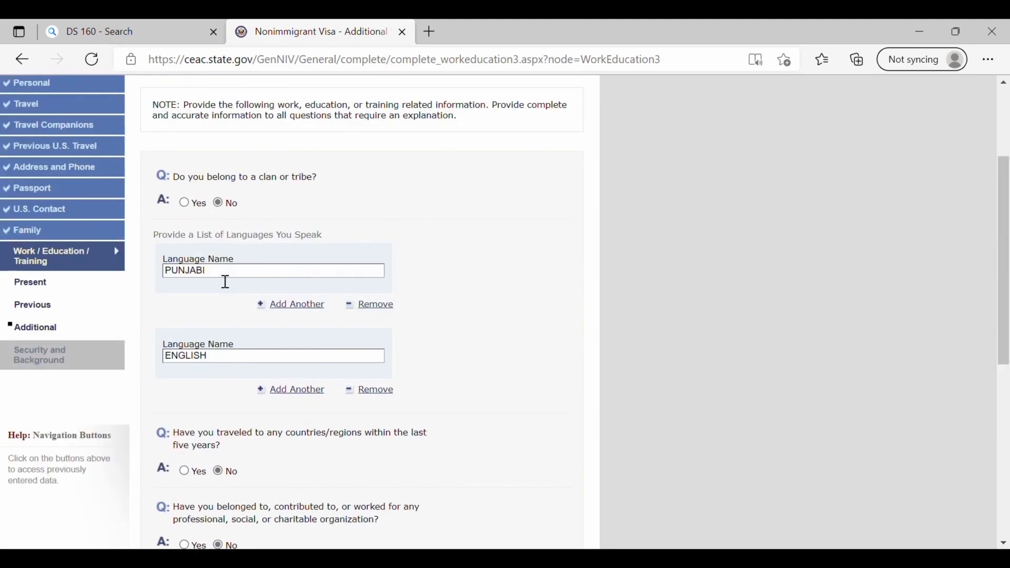
pyautogui.scroll(-2, 220, 281)
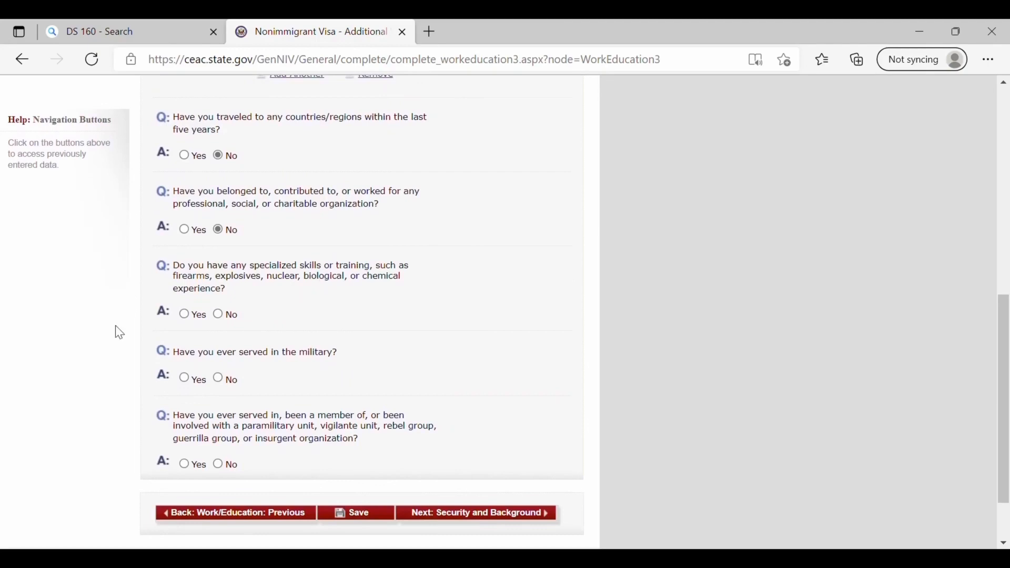
pyautogui.click(220, 314)
pyautogui.scroll(-2, 240, 324)
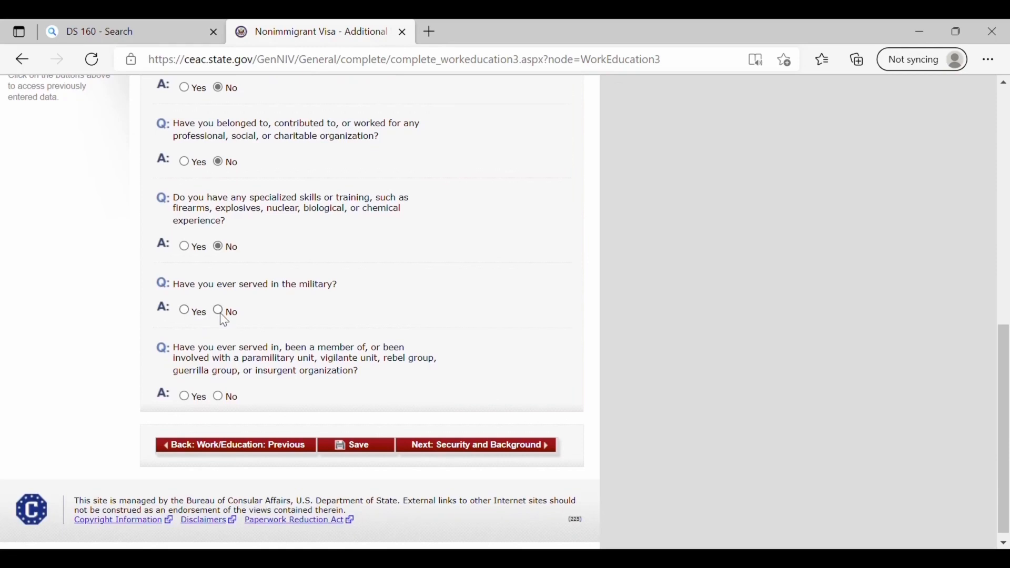
pyautogui.click(220, 312)
pyautogui.scroll(-4, 254, 371)
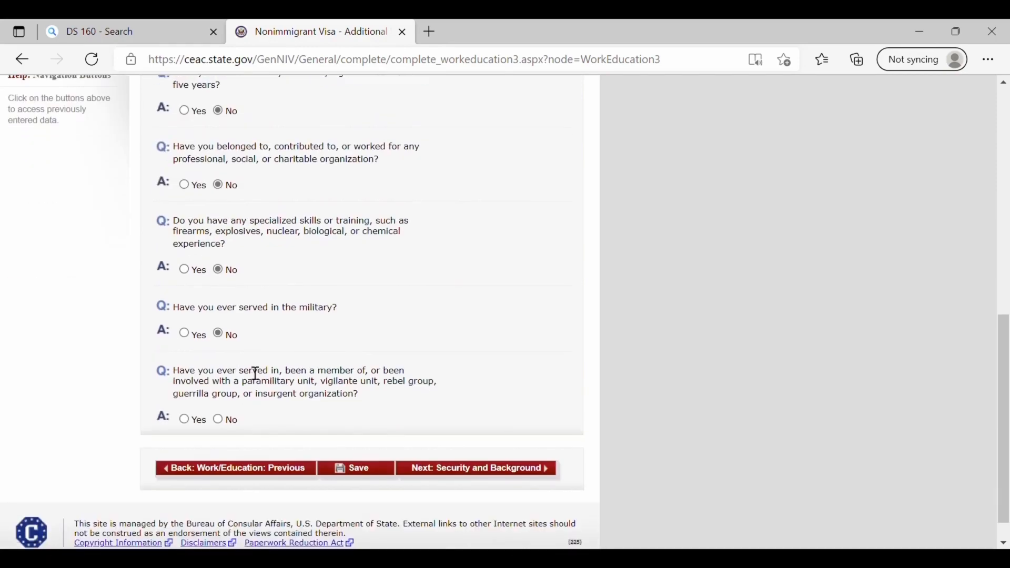
pyautogui.click(225, 424)
# - In Part 1, answer No to the mental/physical disorder and drug abuse questions, then continue to Part 2
pyautogui.click(509, 477)
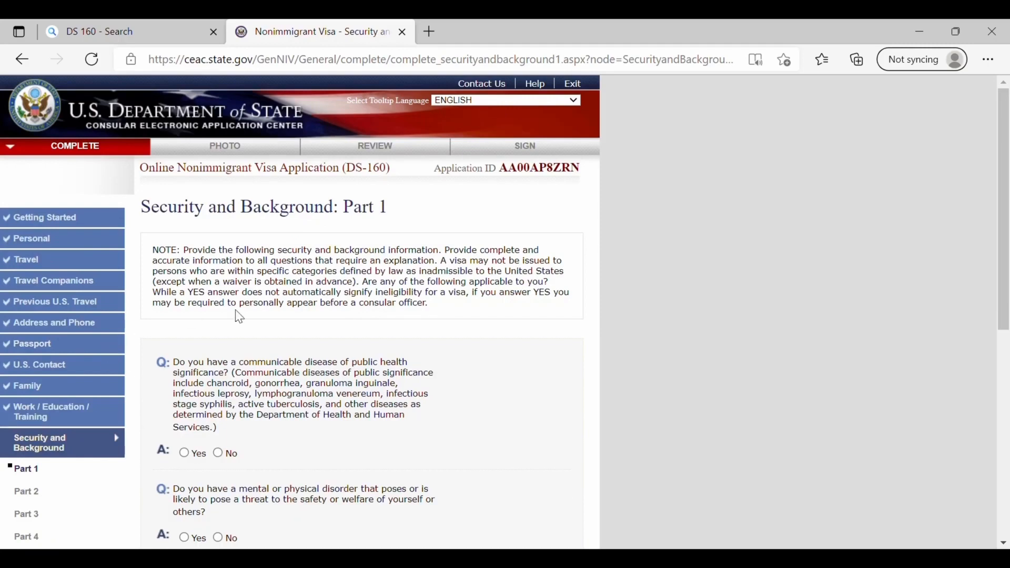
pyautogui.scroll(-2, 416, 377)
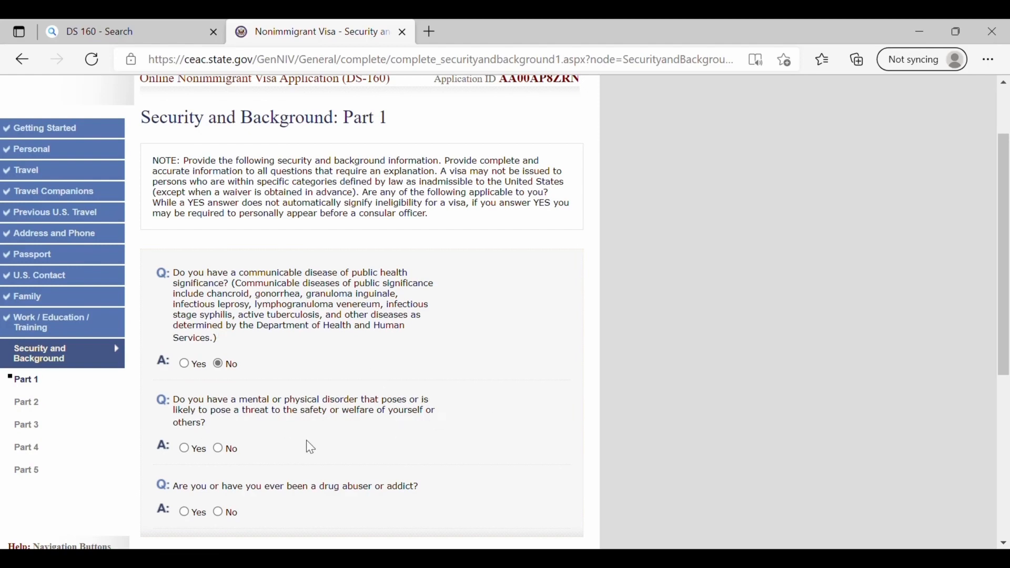
pyautogui.click(218, 449)
pyautogui.scroll(-1, 308, 497)
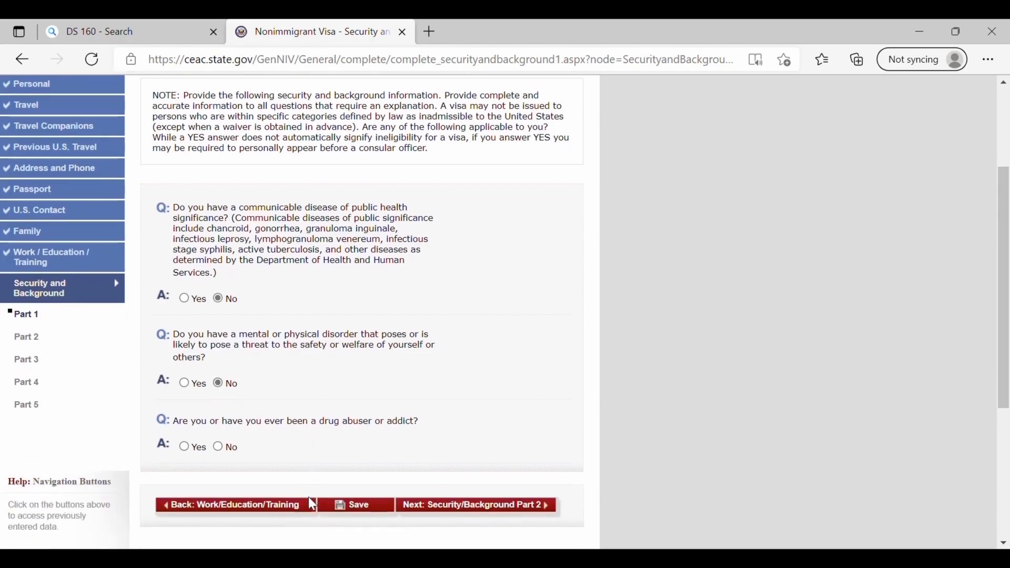
pyautogui.click(220, 446)
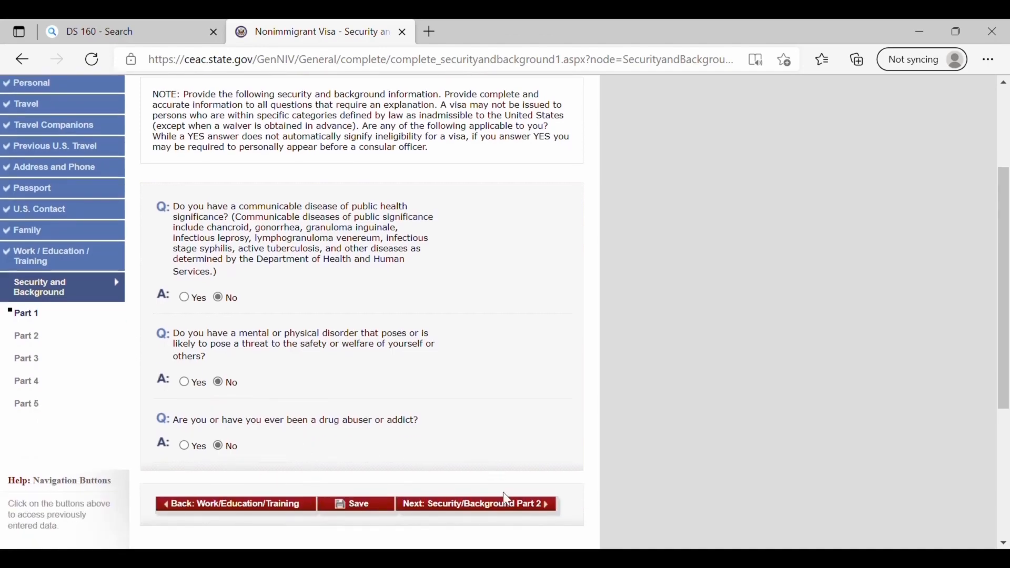
pyautogui.click(509, 505)
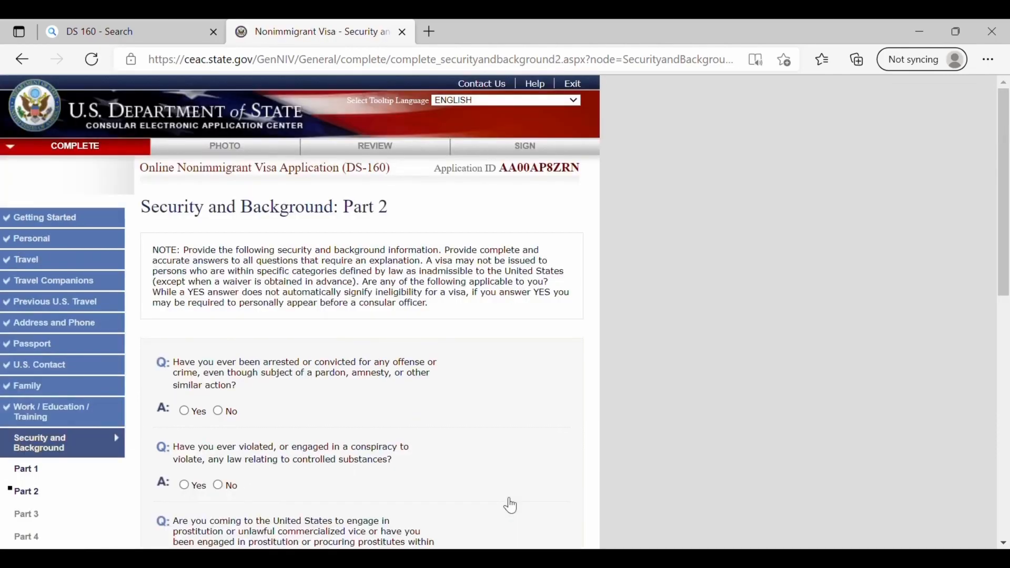
# - Answer No to the arrest, controlled substances and money laundering questions
pyautogui.scroll(-2, 510, 507)
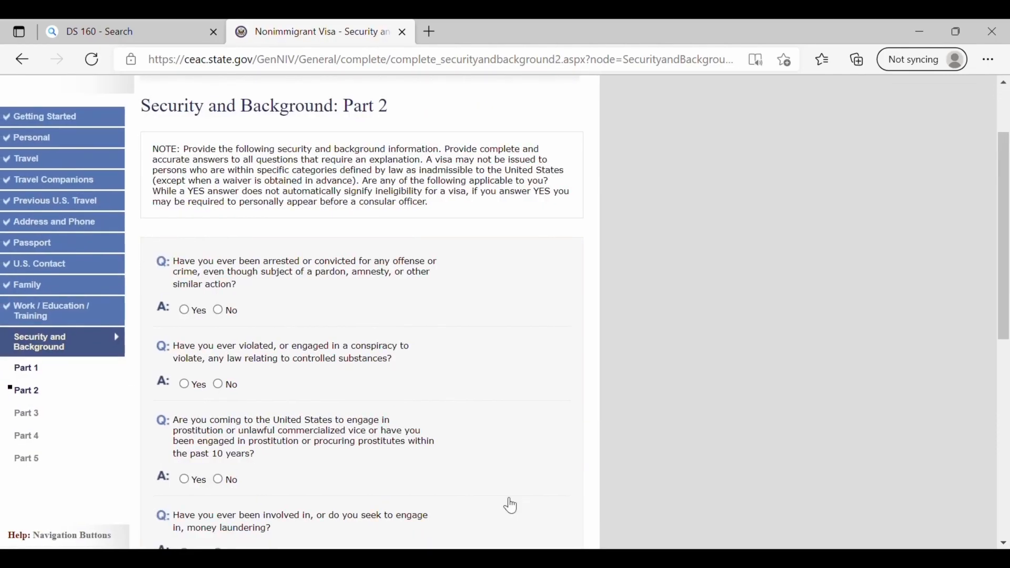
pyautogui.click(219, 311)
pyautogui.click(218, 385)
pyautogui.scroll(-2, 354, 383)
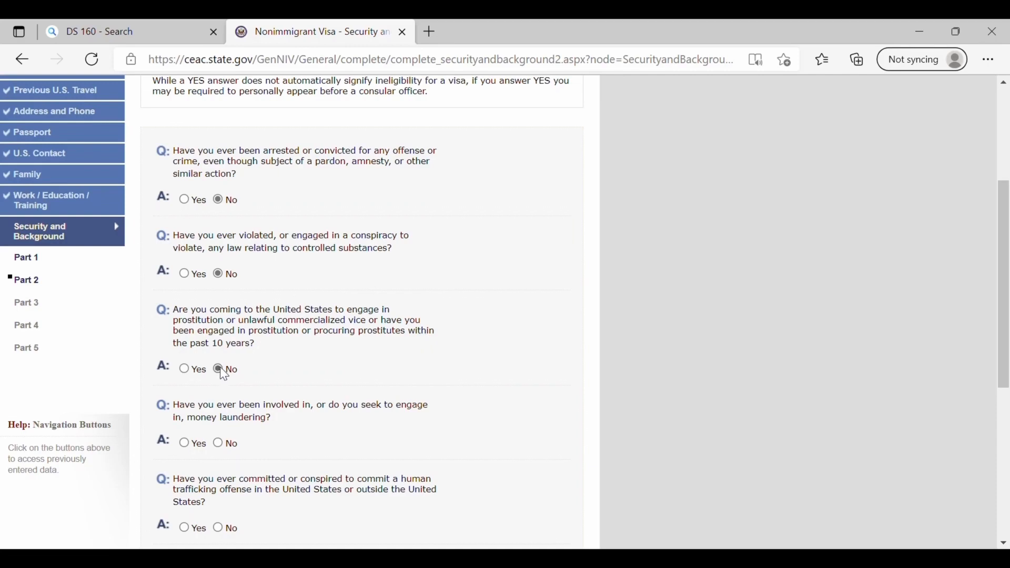
pyautogui.scroll(-2, 222, 371)
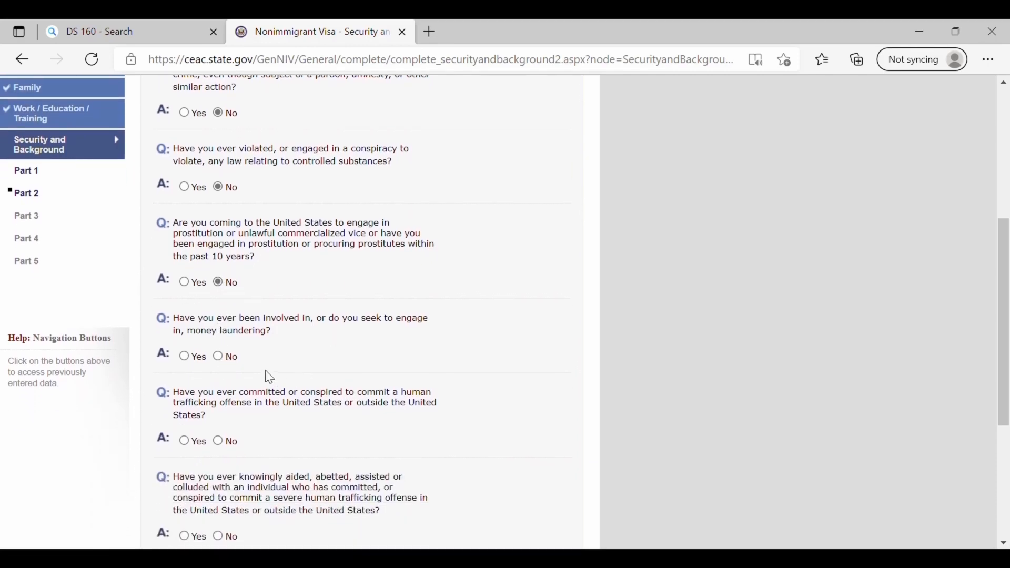
pyautogui.click(221, 360)
# - Answer No to the three human trafficking questions and continue to Part 3
pyautogui.scroll(-3, 220, 360)
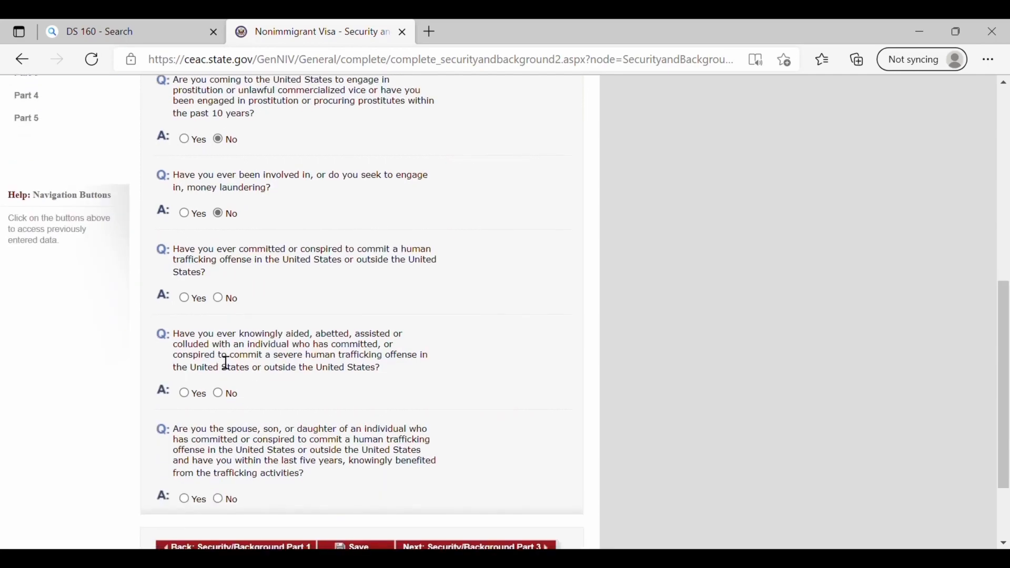
pyautogui.click(221, 302)
pyautogui.scroll(-2, 221, 302)
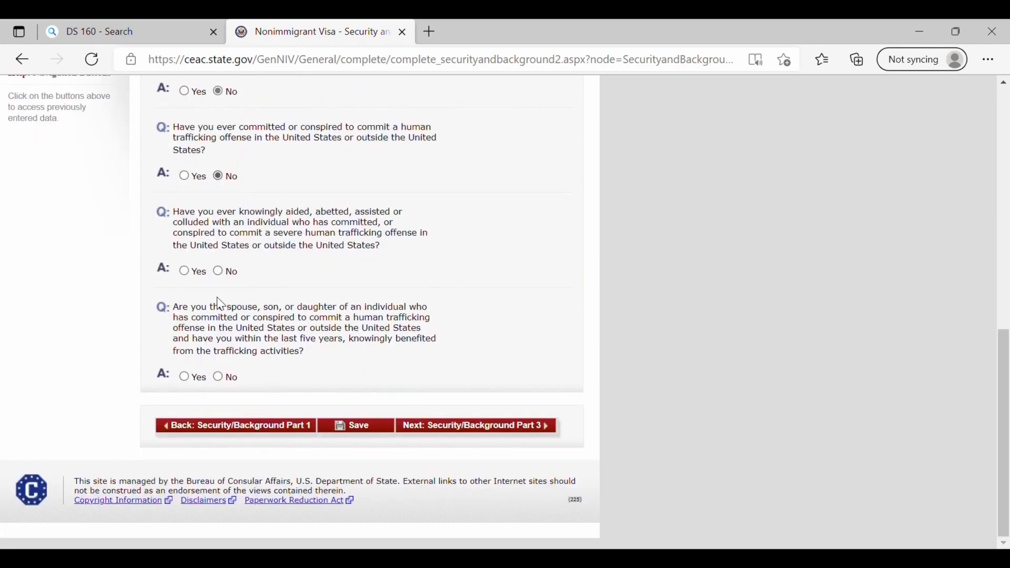
pyautogui.click(217, 283)
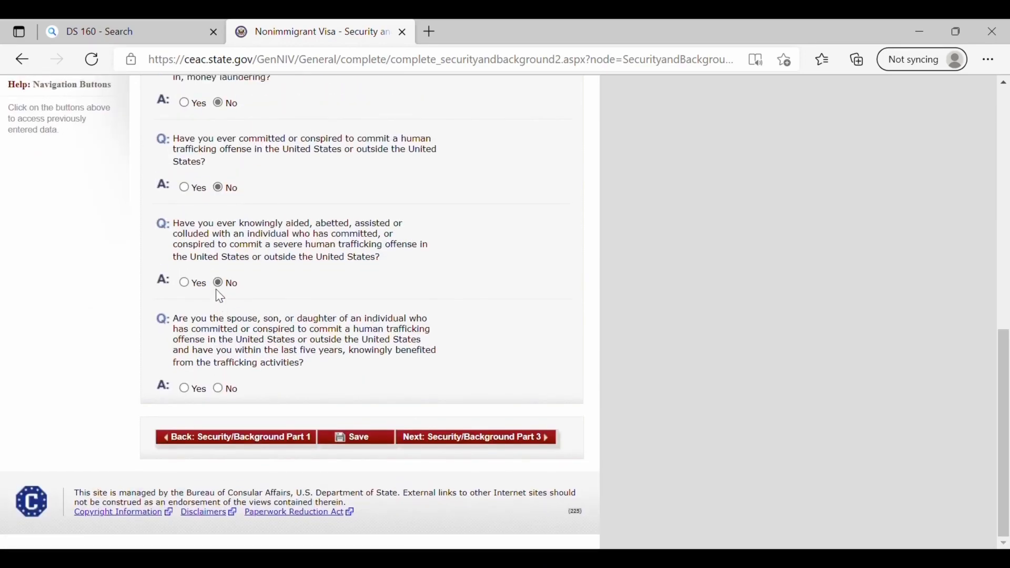
pyautogui.click(217, 388)
pyautogui.click(532, 441)
# - Answer No to the espionage, terrorist activities and terrorist organization membership questions
pyautogui.scroll(-1, 314, 420)
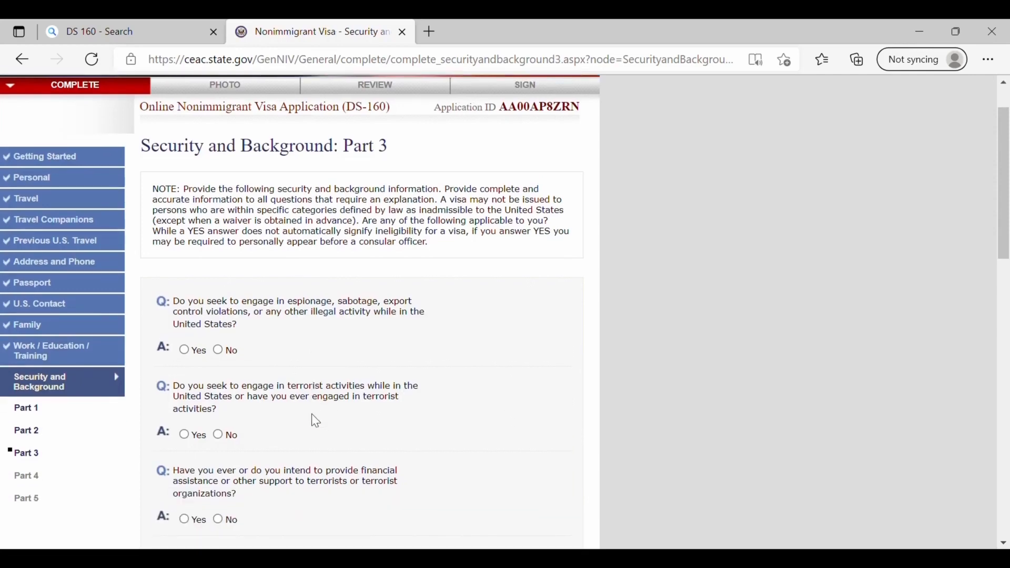
pyautogui.click(218, 350)
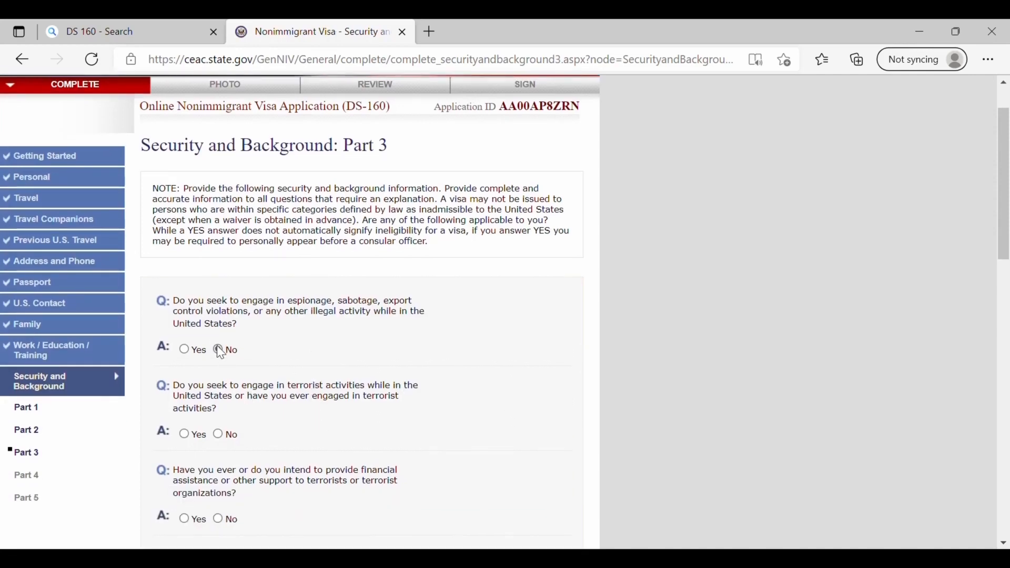
pyautogui.click(218, 434)
pyautogui.scroll(-3, 275, 441)
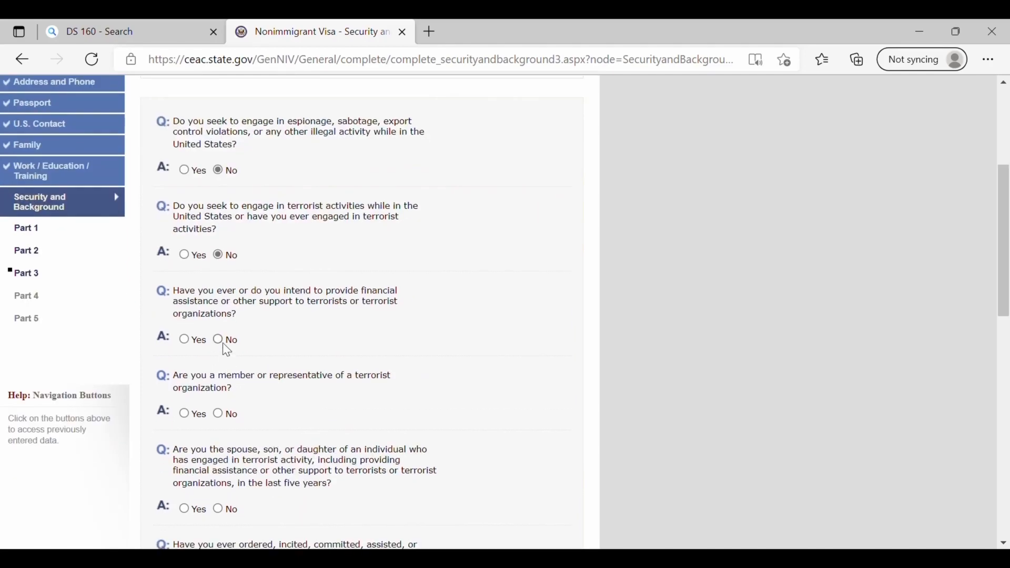
pyautogui.click(219, 414)
pyautogui.scroll(-3, 218, 416)
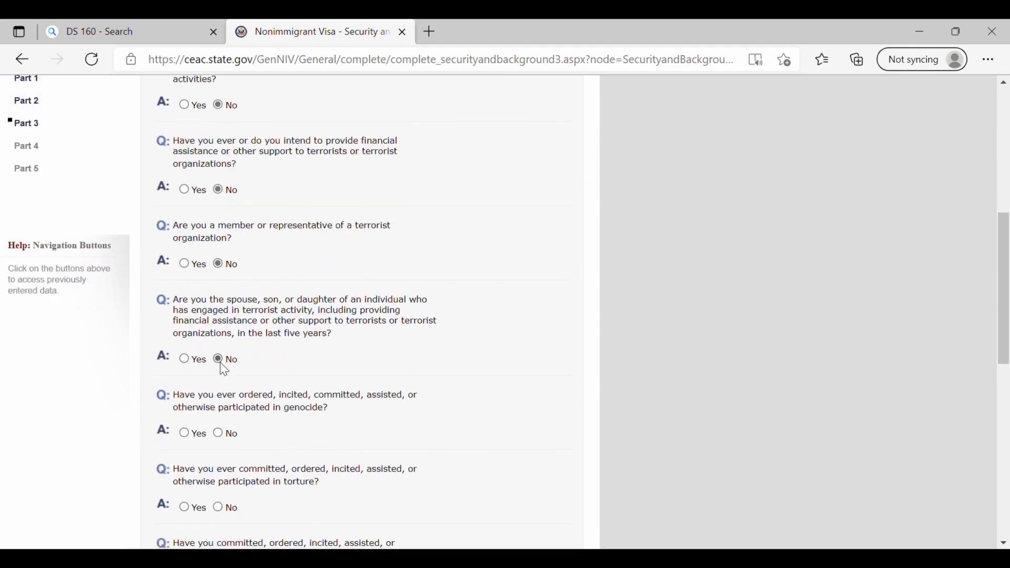
pyautogui.scroll(-1, 237, 419)
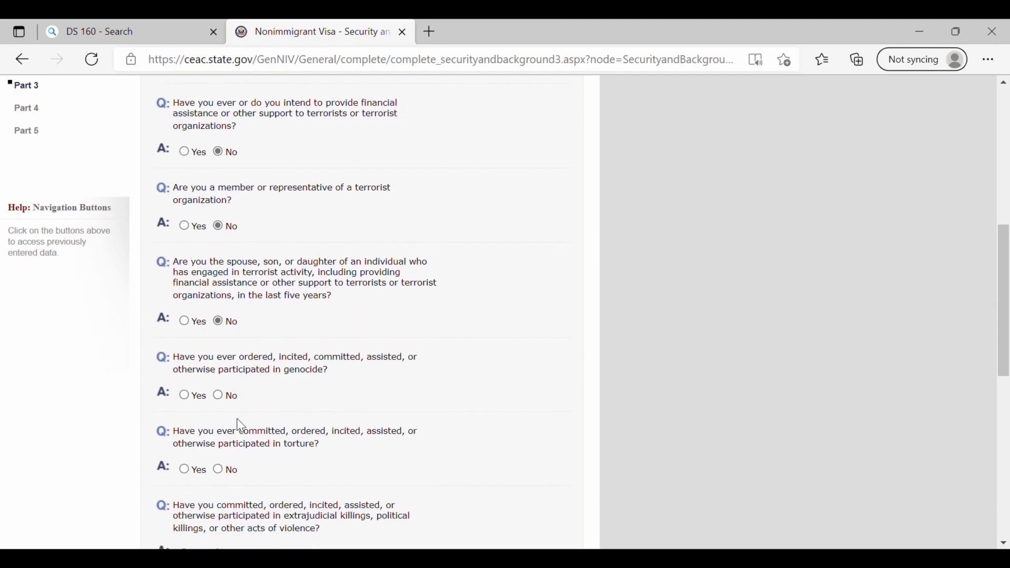
# - Answer No to genocide, torture, extrajudicial killings, child soldiers, religious freedom and organ transplantation
pyautogui.click(217, 396)
pyautogui.scroll(-2, 214, 397)
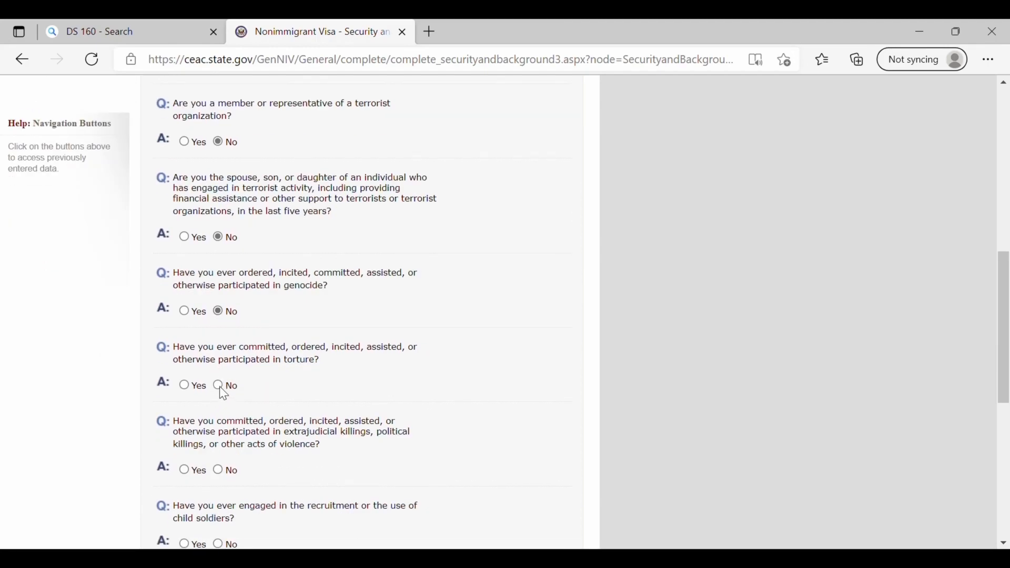
pyautogui.click(219, 386)
pyautogui.scroll(-1, 268, 437)
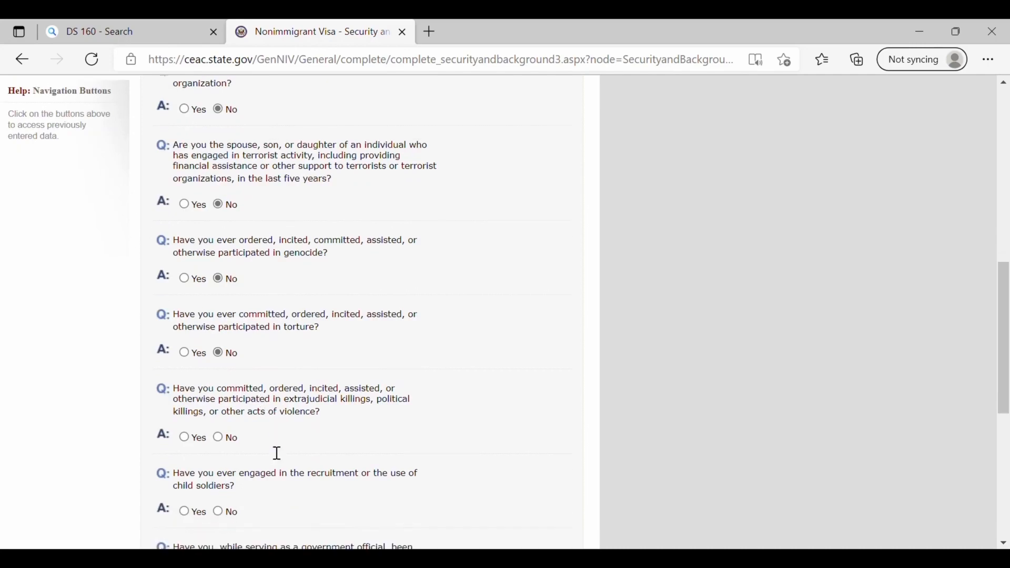
pyautogui.click(219, 435)
pyautogui.scroll(-4, 223, 433)
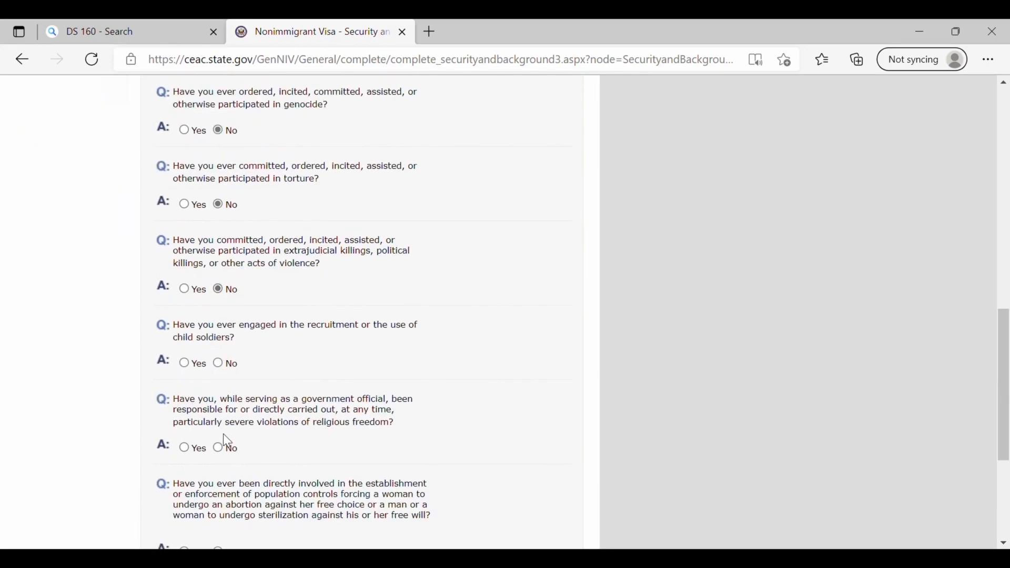
pyautogui.click(218, 363)
pyautogui.scroll(-1, 221, 379)
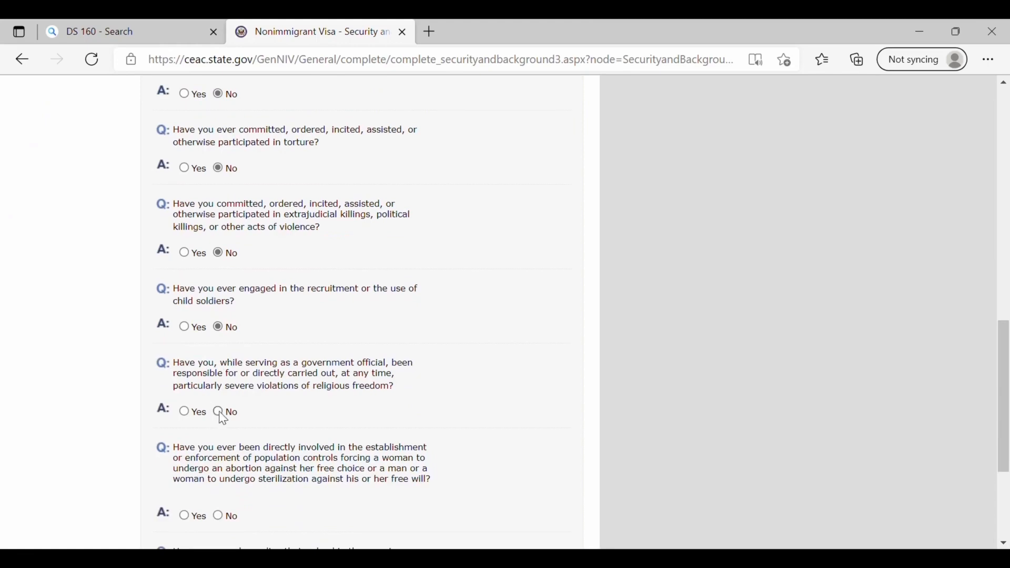
pyautogui.click(219, 413)
pyautogui.scroll(-2, 221, 414)
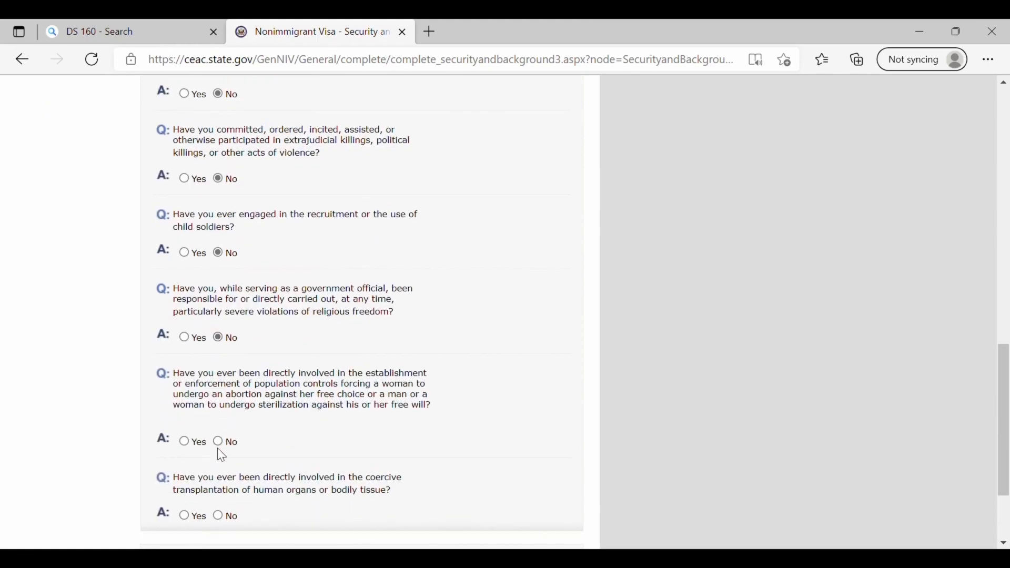
pyautogui.click(219, 515)
pyautogui.scroll(-3, 374, 500)
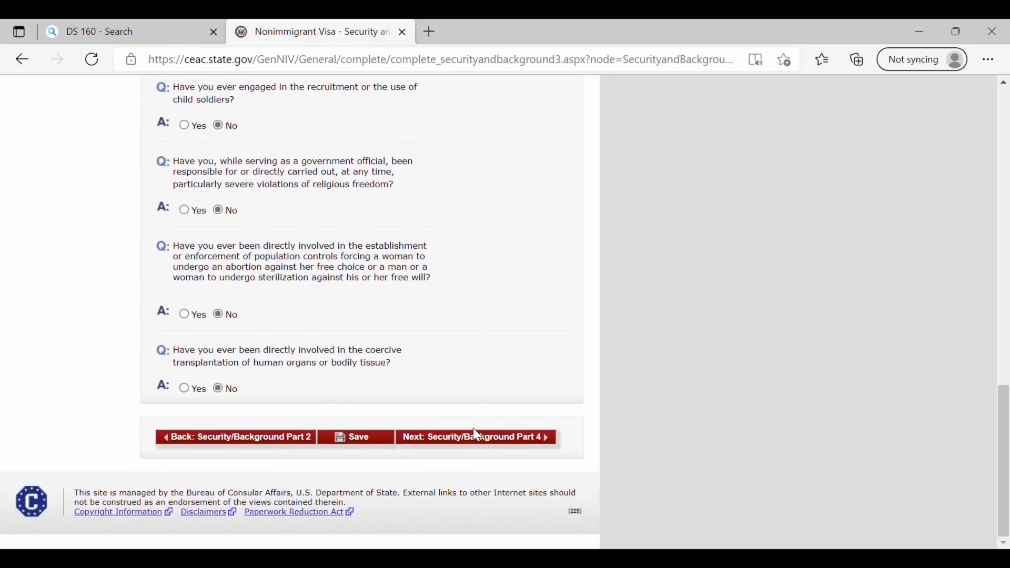
# - Answer No to both Security and Background Part 4 questions
pyautogui.click(487, 445)
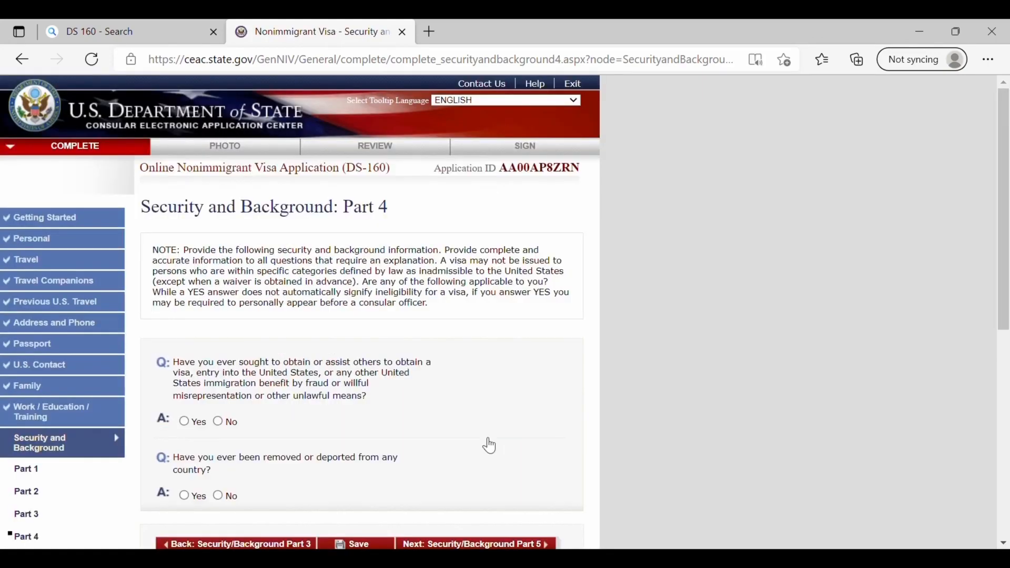
pyautogui.scroll(-1, 484, 445)
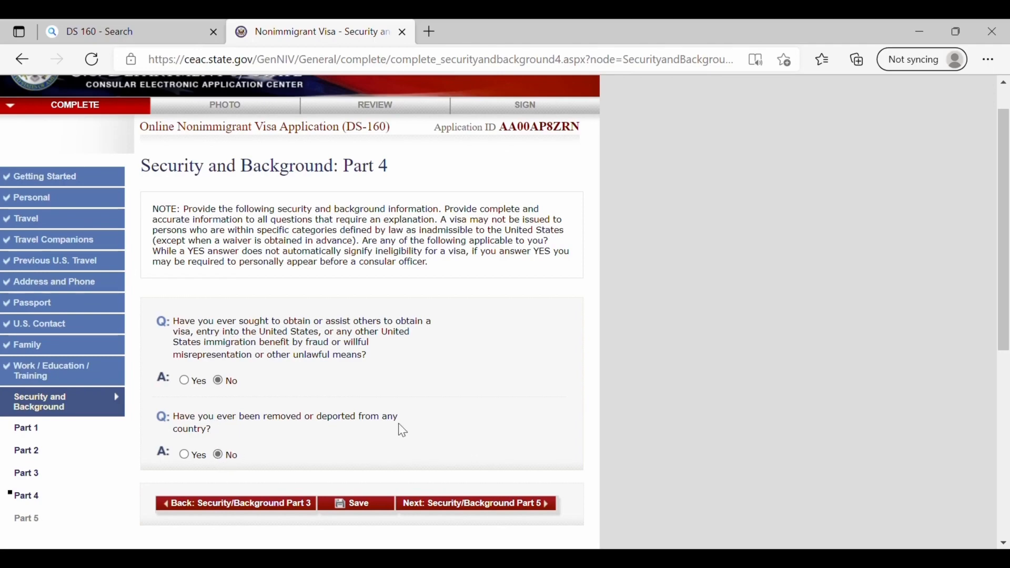
pyautogui.scroll(-1, 399, 424)
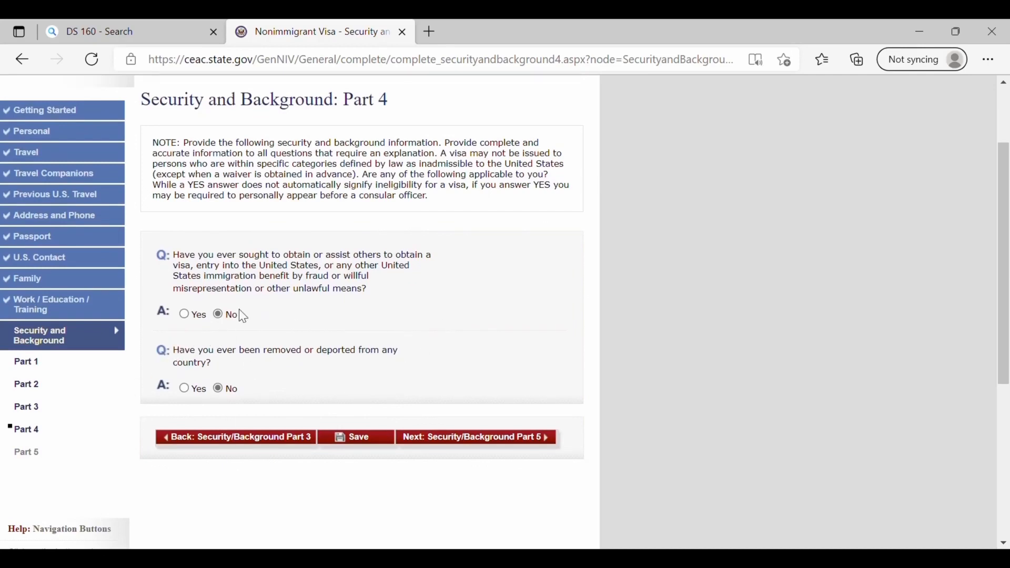
# - In Part 5, answer No to the child custody and voting violation questions
pyautogui.click(486, 439)
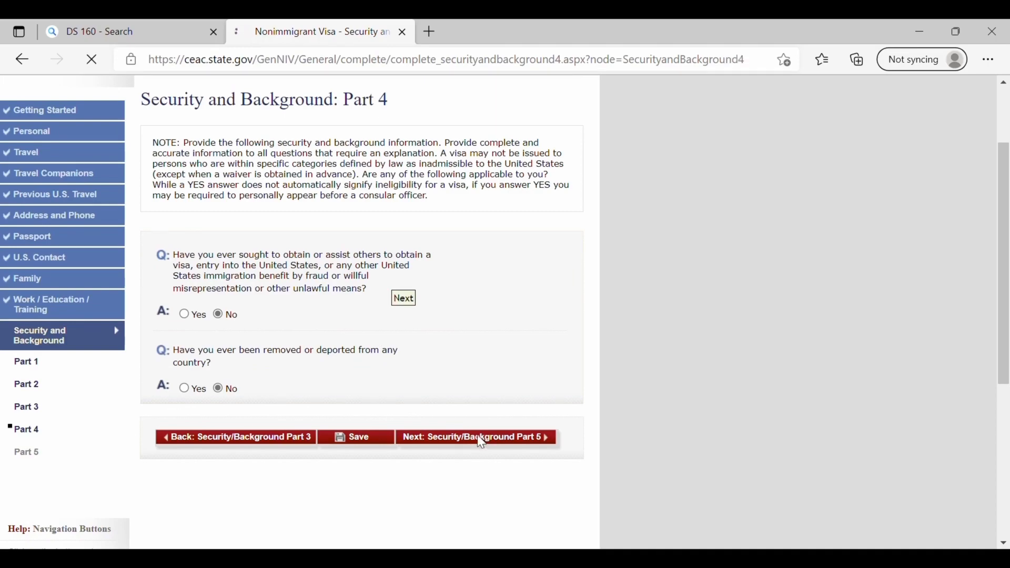
pyautogui.scroll(-2, 318, 411)
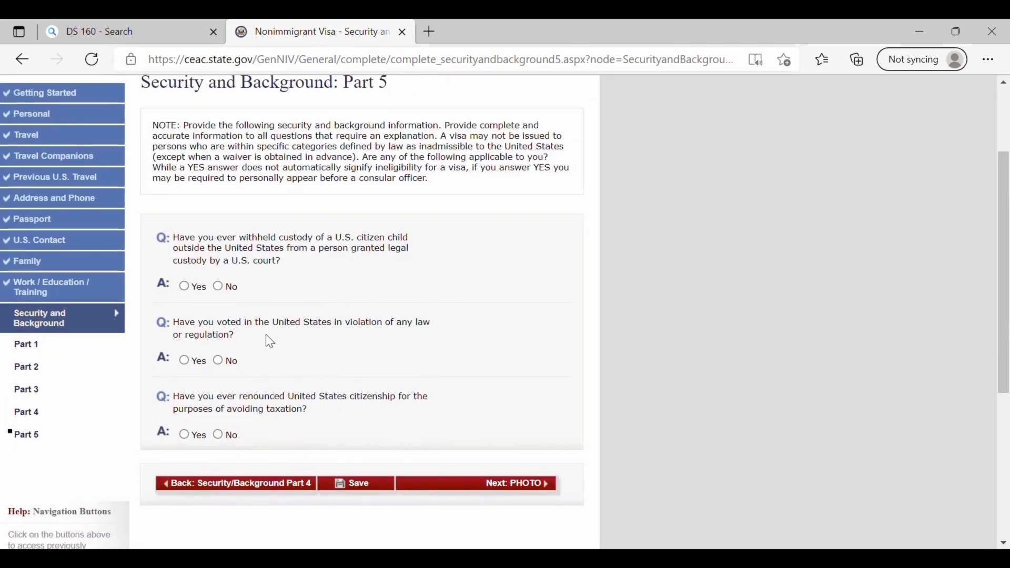
pyautogui.click(218, 287)
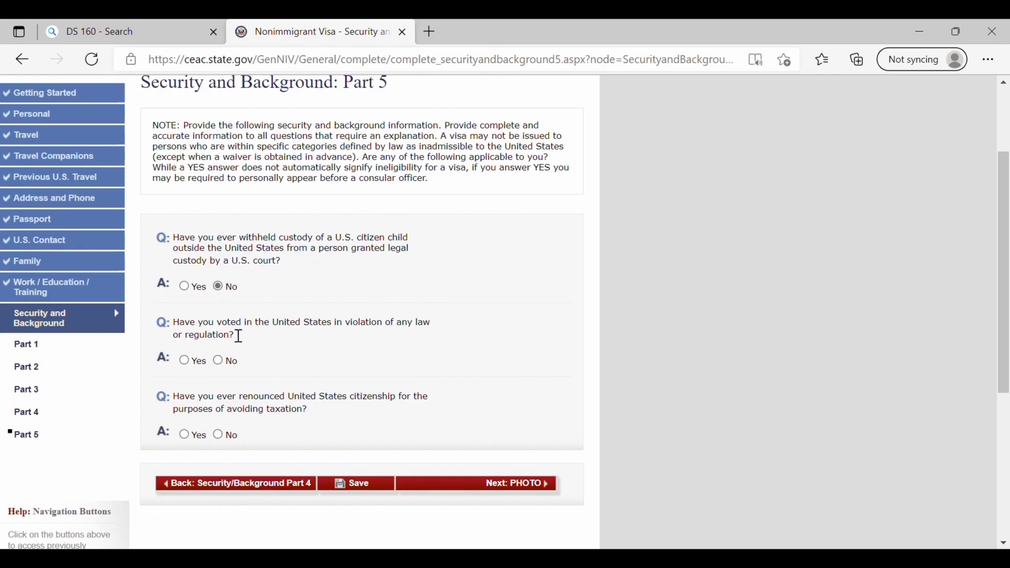
pyautogui.click(219, 362)
pyautogui.click(514, 484)
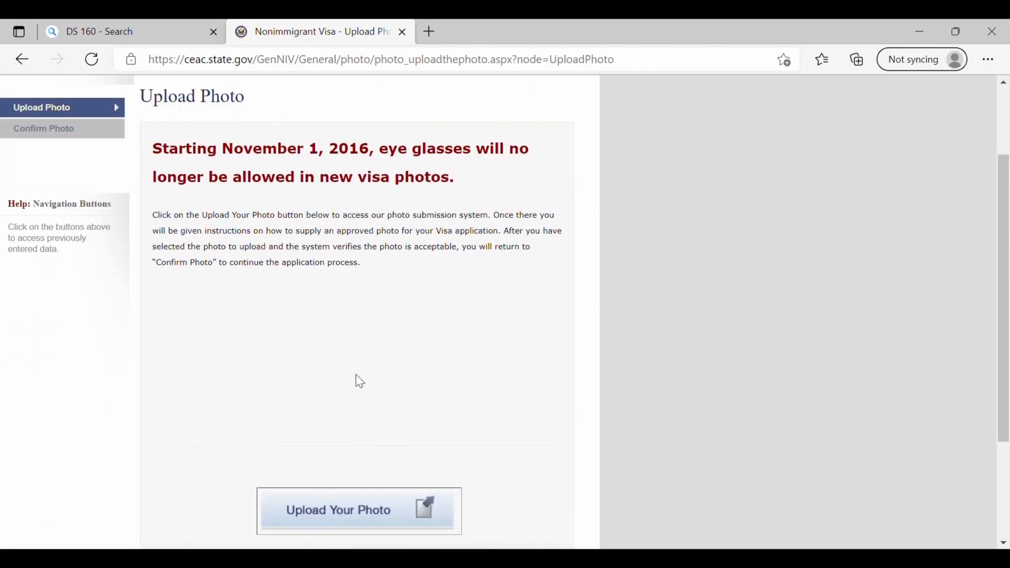
# - Reach the photo upload page and choose a JPEG photo file
pyautogui.scroll(-3, 361, 381)
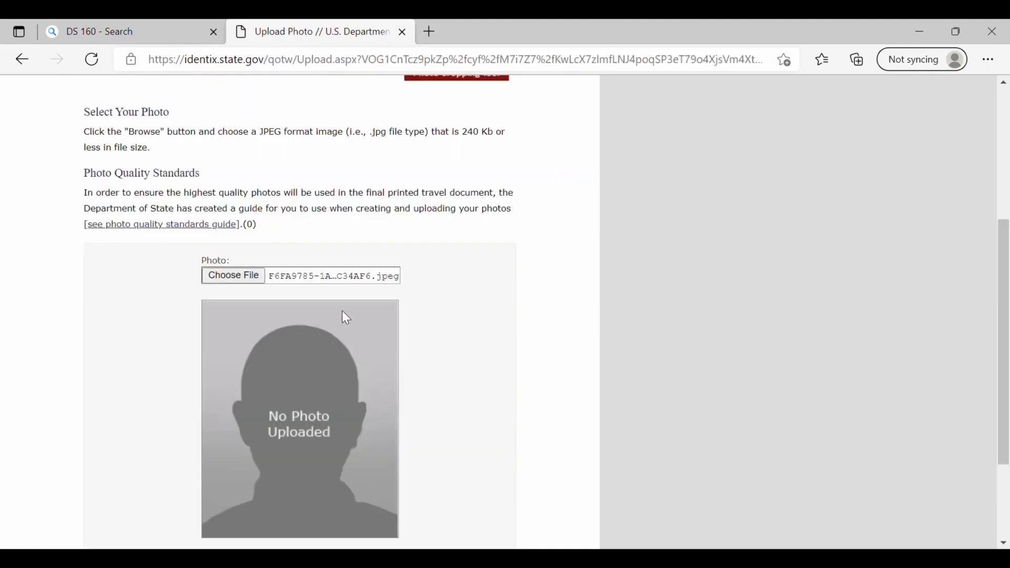
pyautogui.scroll(4, 345, 317)
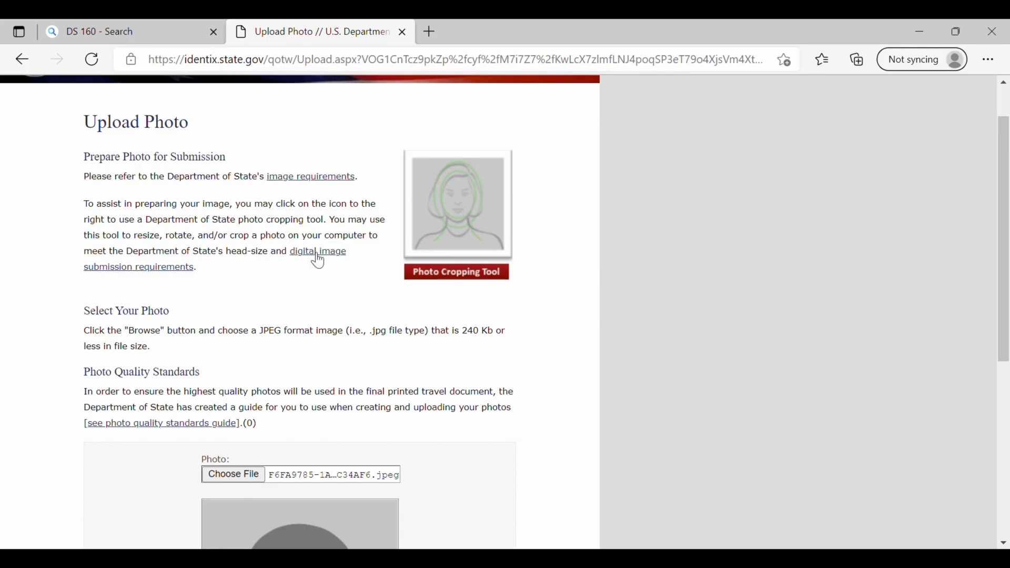
pyautogui.scroll(-6, 528, 287)
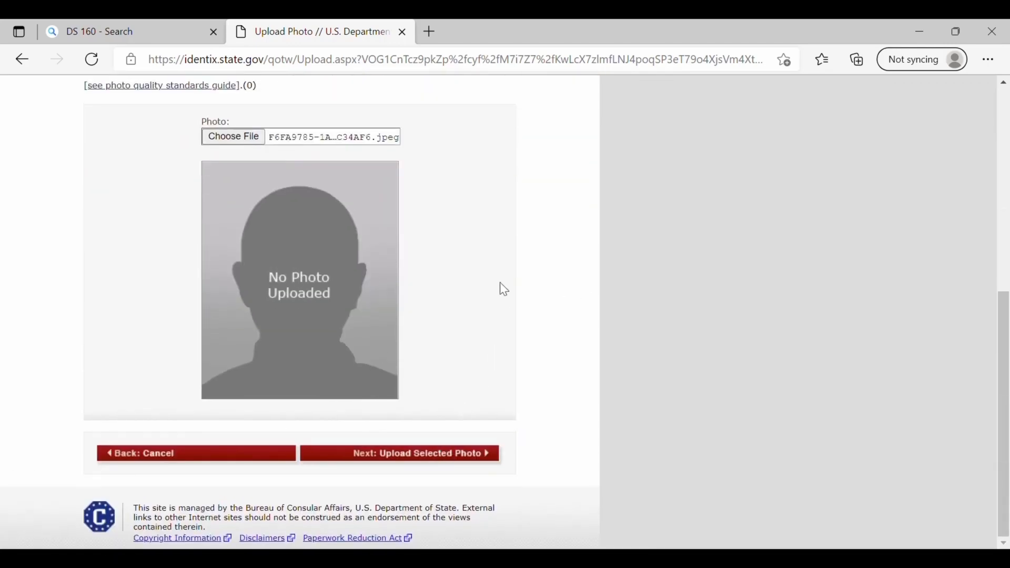
pyautogui.scroll(7, 501, 283)
pyautogui.scroll(-2, 504, 290)
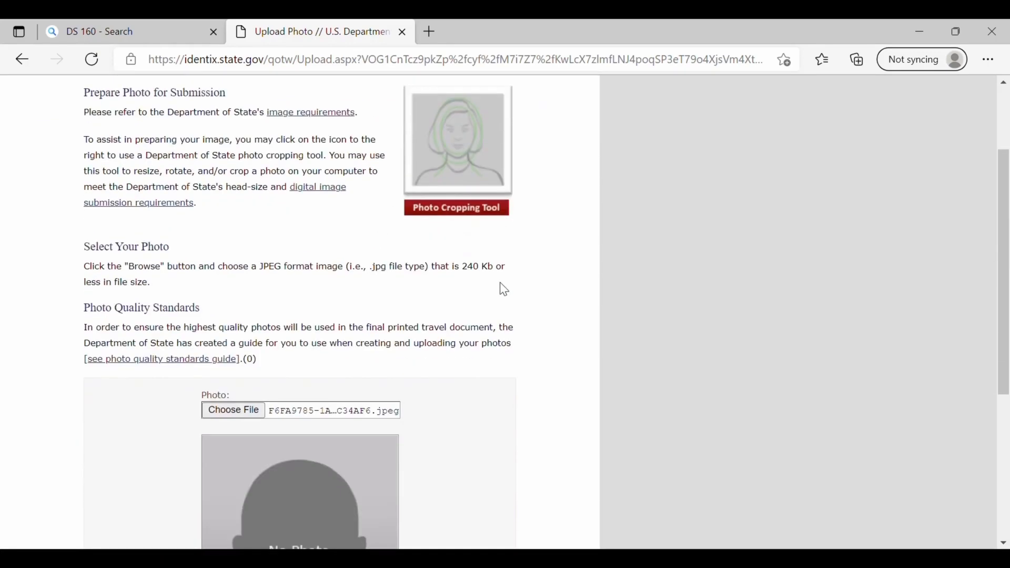
pyautogui.scroll(-5, 505, 290)
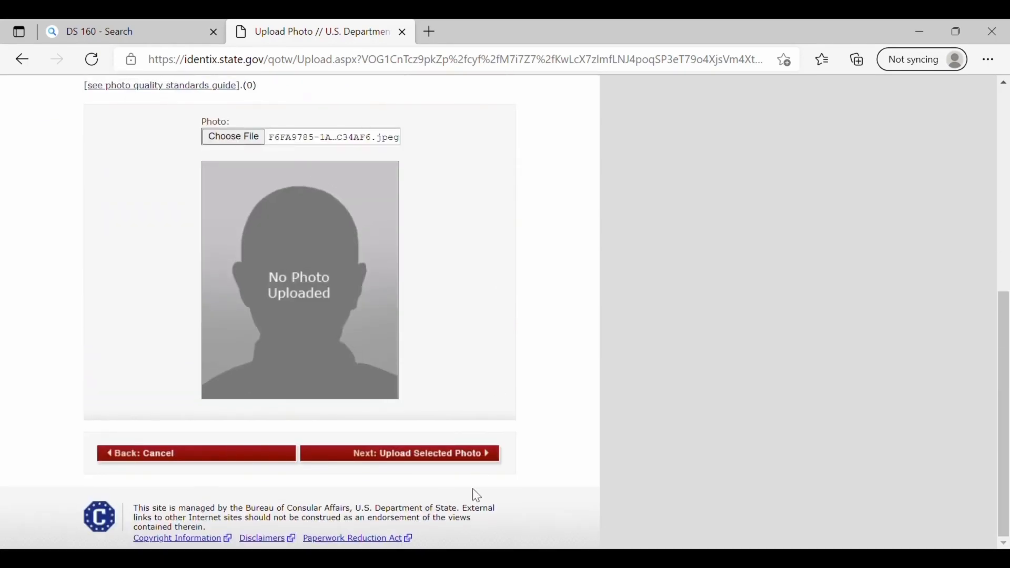
# - Upload the selected photo and look over the personal details review page
pyautogui.click(454, 460)
pyautogui.scroll(-2, 515, 447)
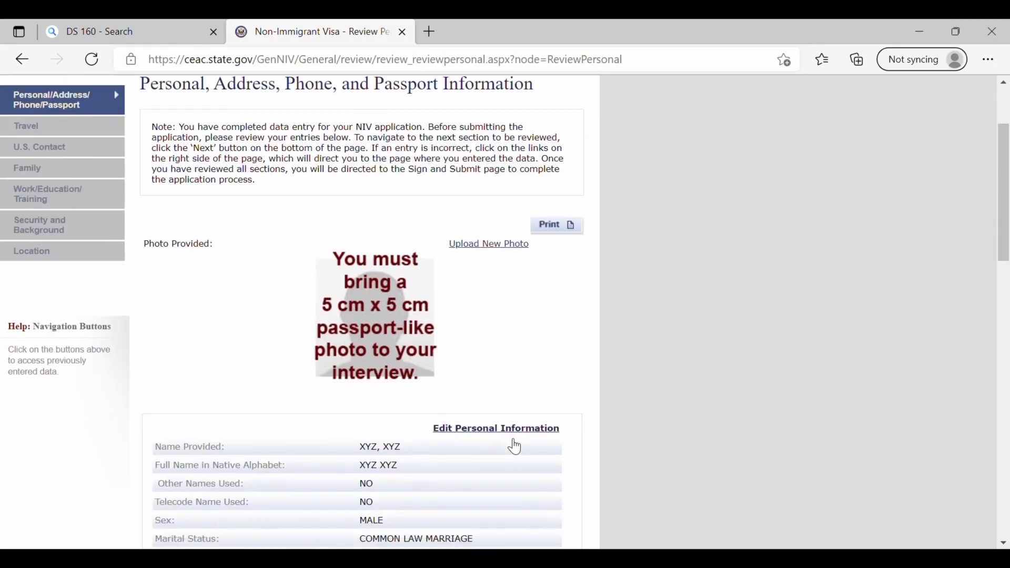
pyautogui.scroll(-15, 516, 447)
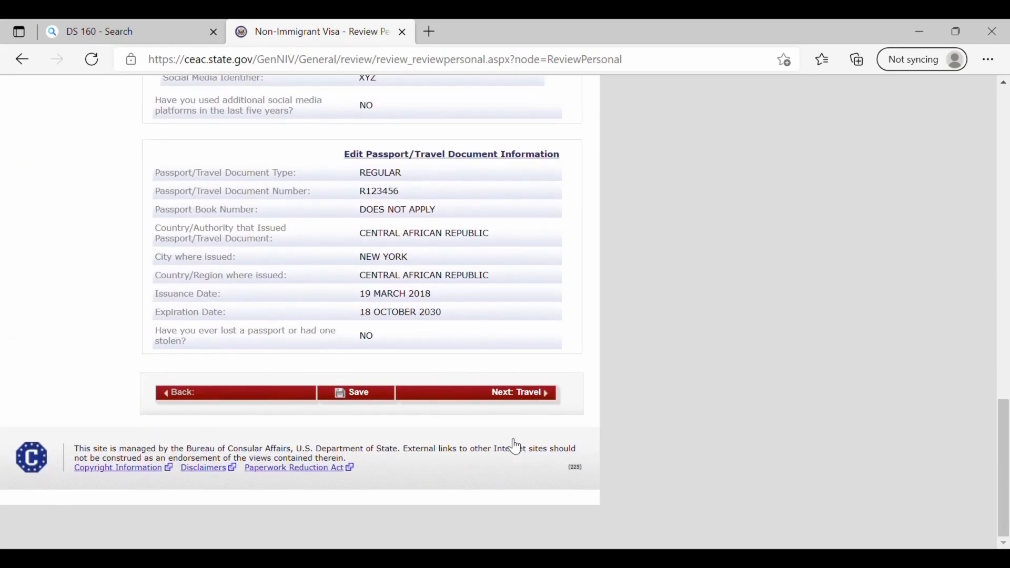
pyautogui.scroll(14, 516, 447)
pyautogui.scroll(10, 515, 447)
pyautogui.scroll(-12, 515, 447)
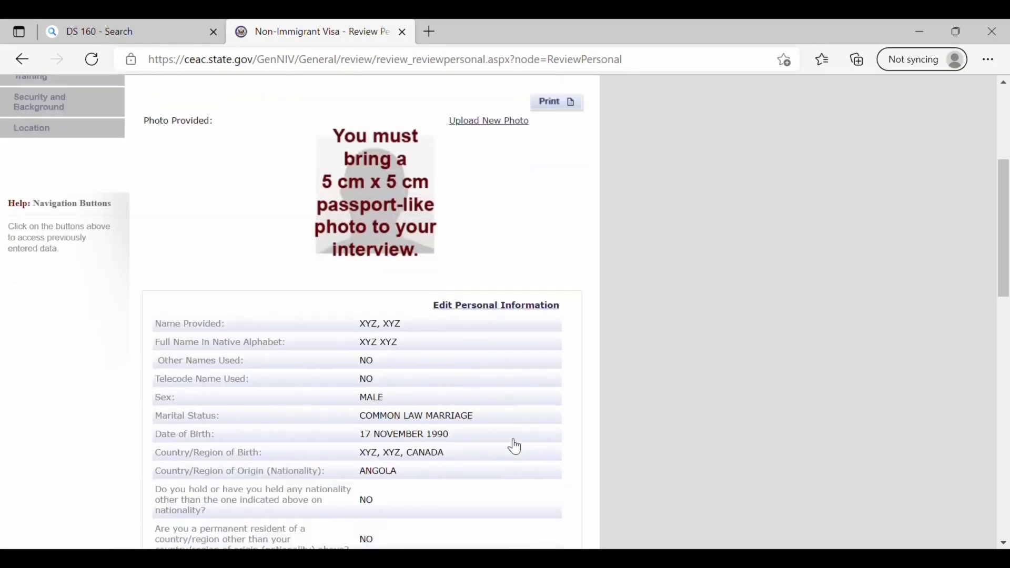
pyautogui.scroll(-8, 515, 447)
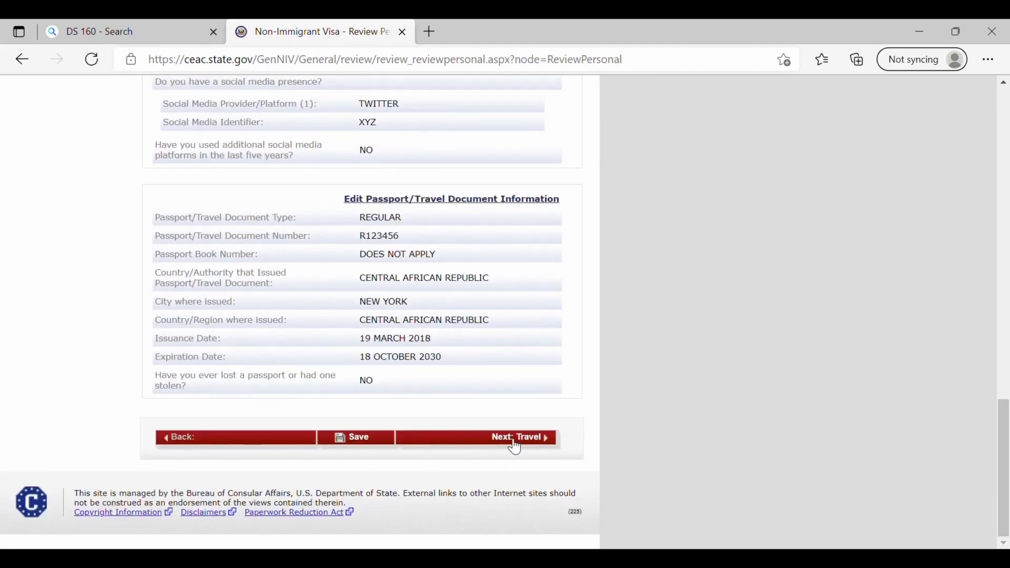
# - Step through the Travel, U.S. Contact and Family review pages
pyautogui.click(529, 445)
pyautogui.scroll(-6, 527, 445)
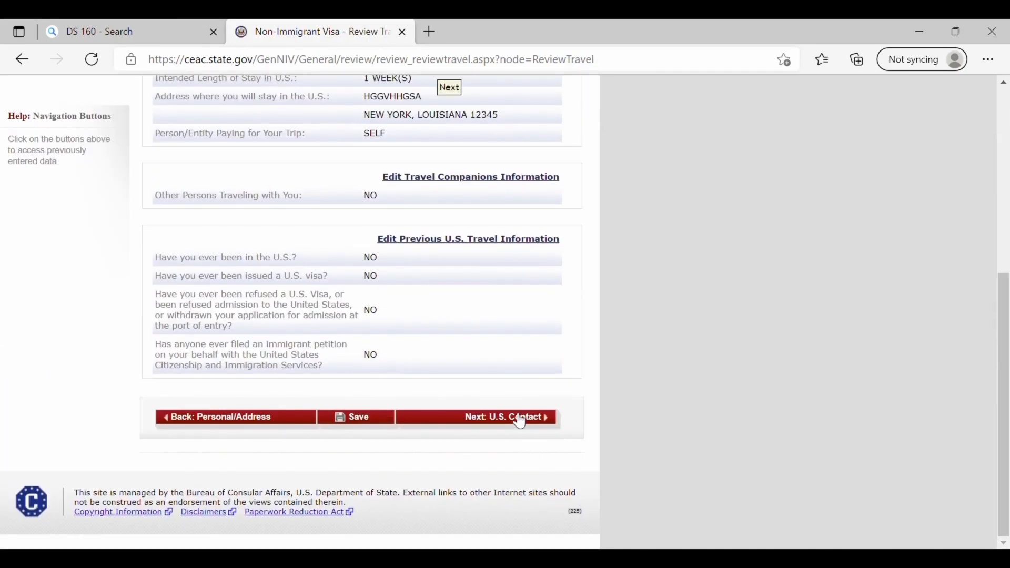
pyautogui.click(518, 421)
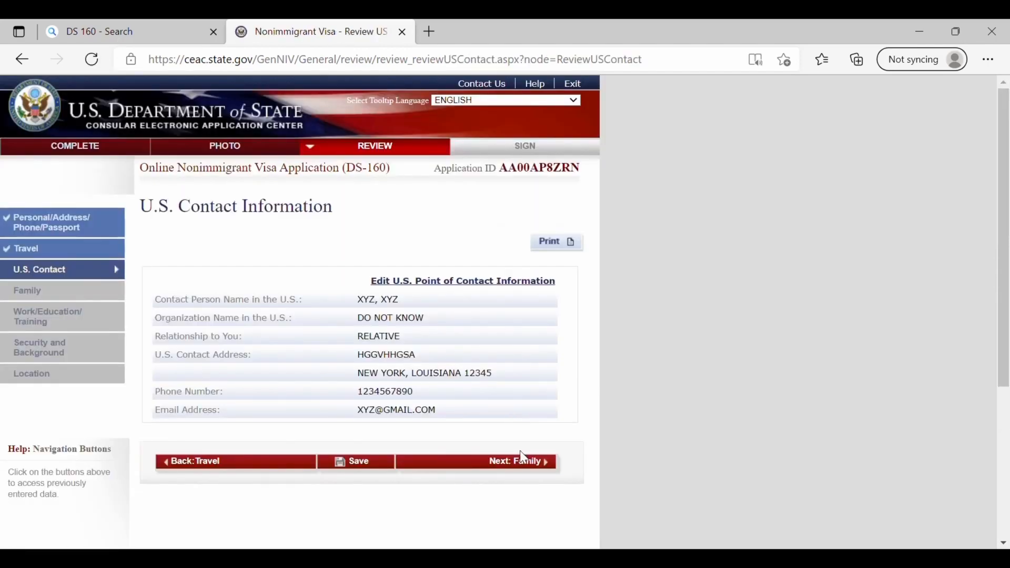
pyautogui.click(525, 462)
pyautogui.scroll(-5, 528, 463)
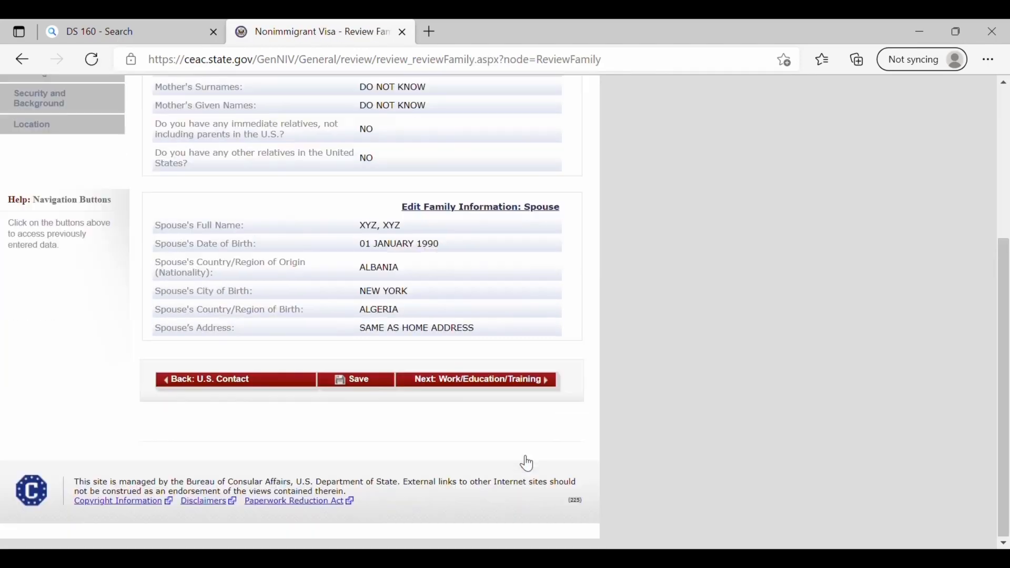
# - Continue through the Work/Education/Training, Security and Background and Location review pages to signing
pyautogui.click(503, 395)
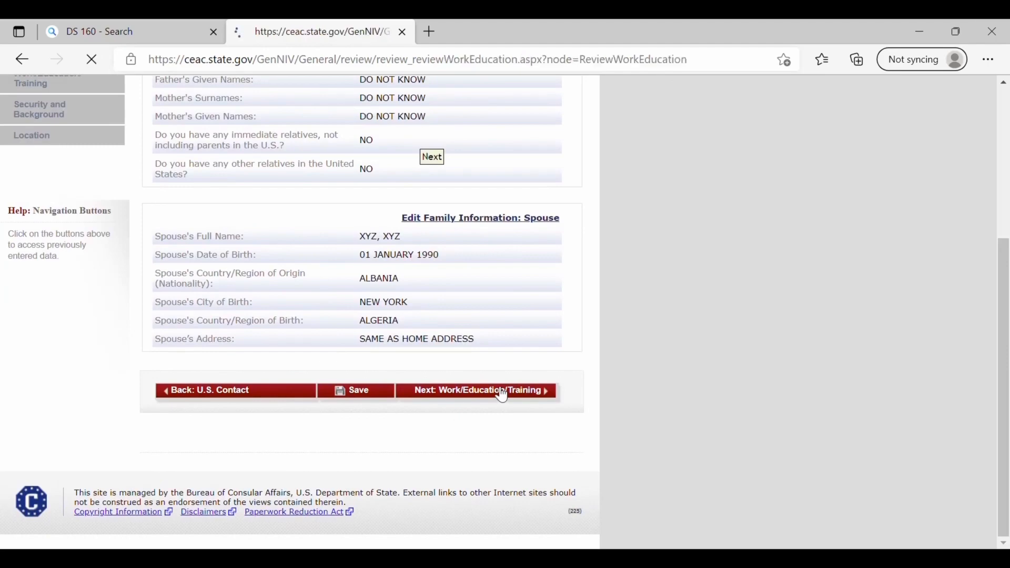
pyautogui.scroll(-15, 582, 462)
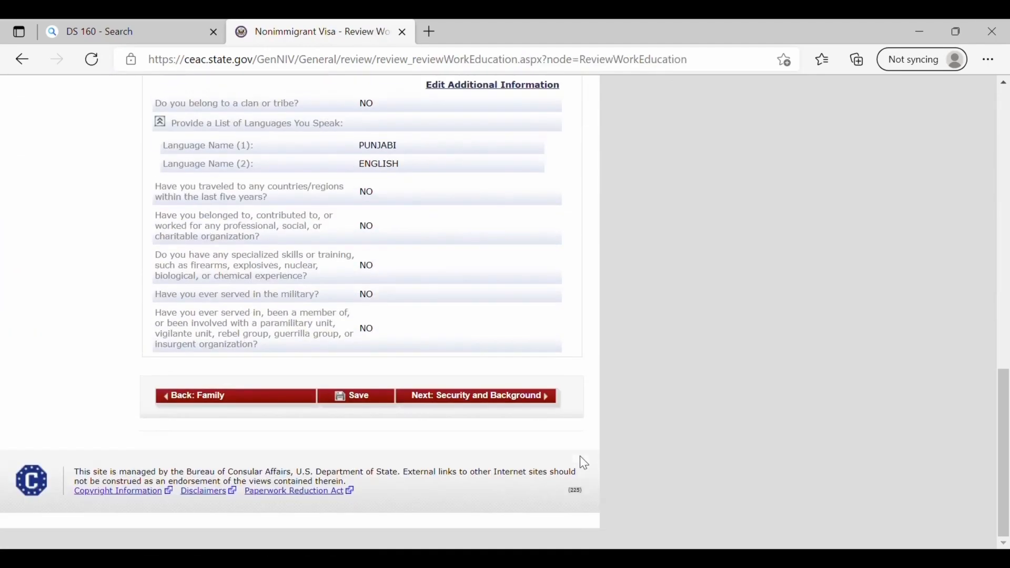
pyautogui.click(498, 418)
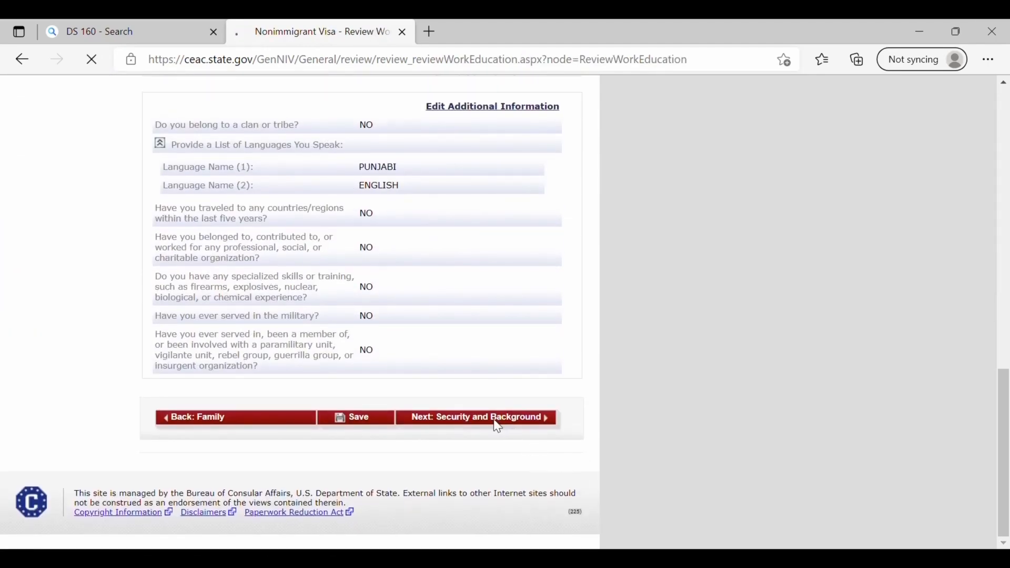
pyautogui.scroll(-15, 502, 427)
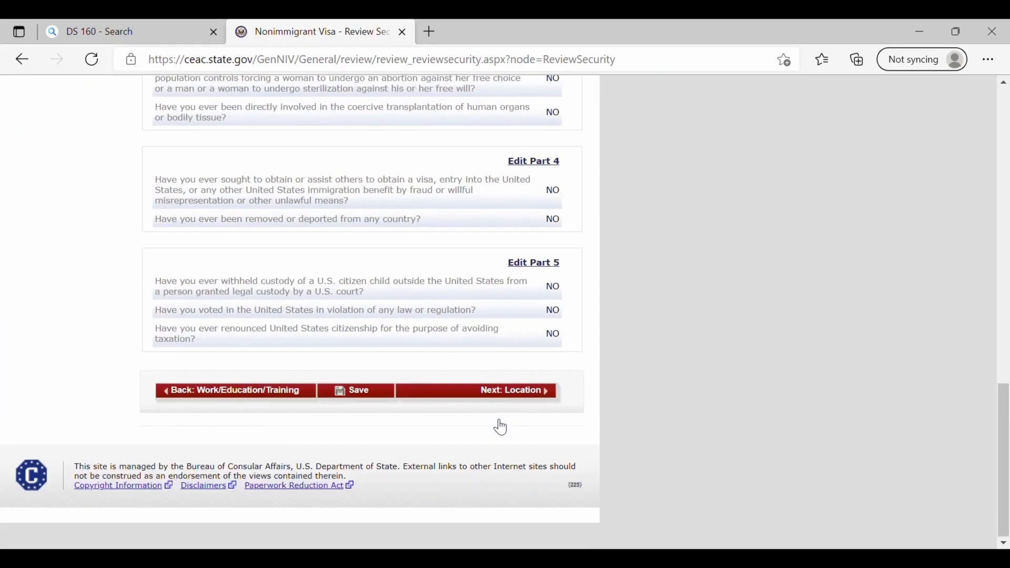
pyautogui.click(505, 421)
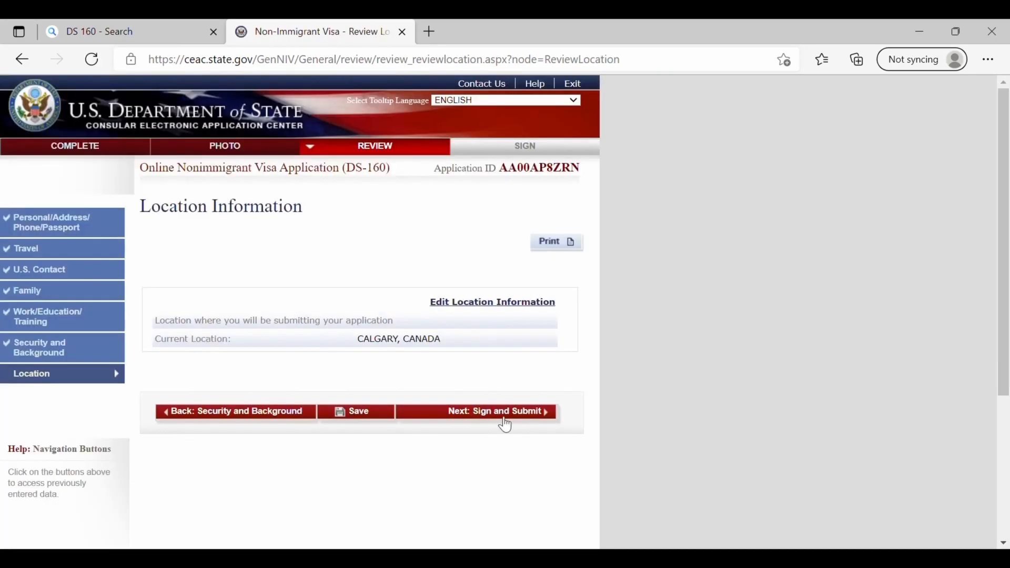
pyautogui.scroll(-5, 505, 422)
pyautogui.click(501, 196)
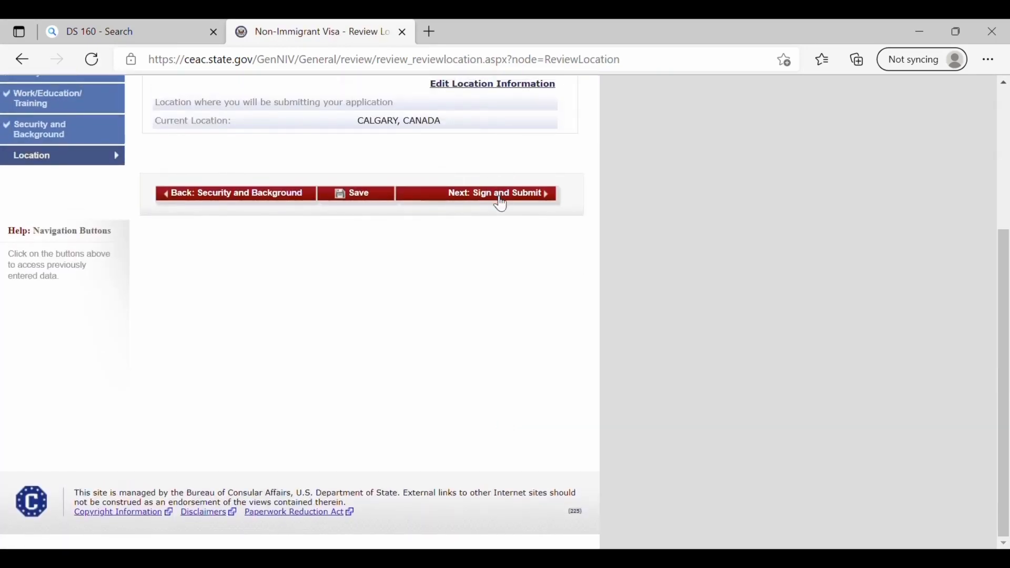
# - Enter the passport number and CAPTCHA code, then sign and submit the application
pyautogui.scroll(-15, 501, 203)
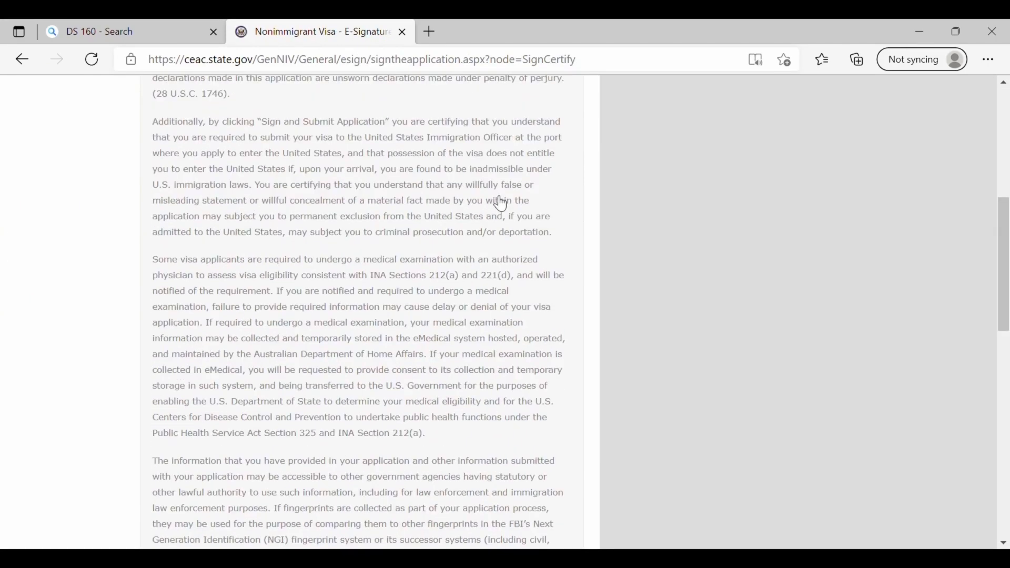
pyautogui.scroll(3, 500, 204)
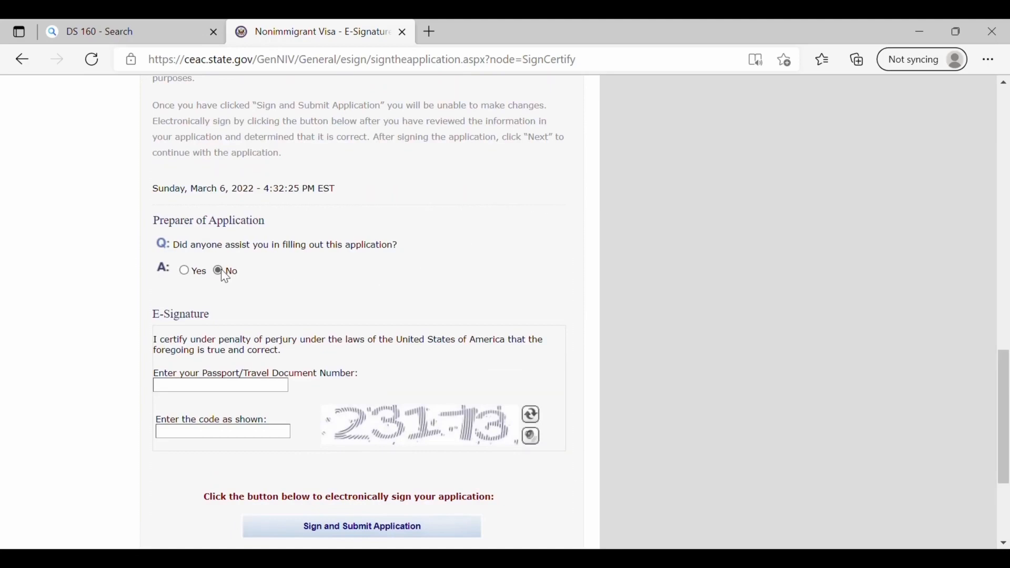
pyautogui.click(262, 390)
pyautogui.write('12345')
pyautogui.scroll(-2, 262, 392)
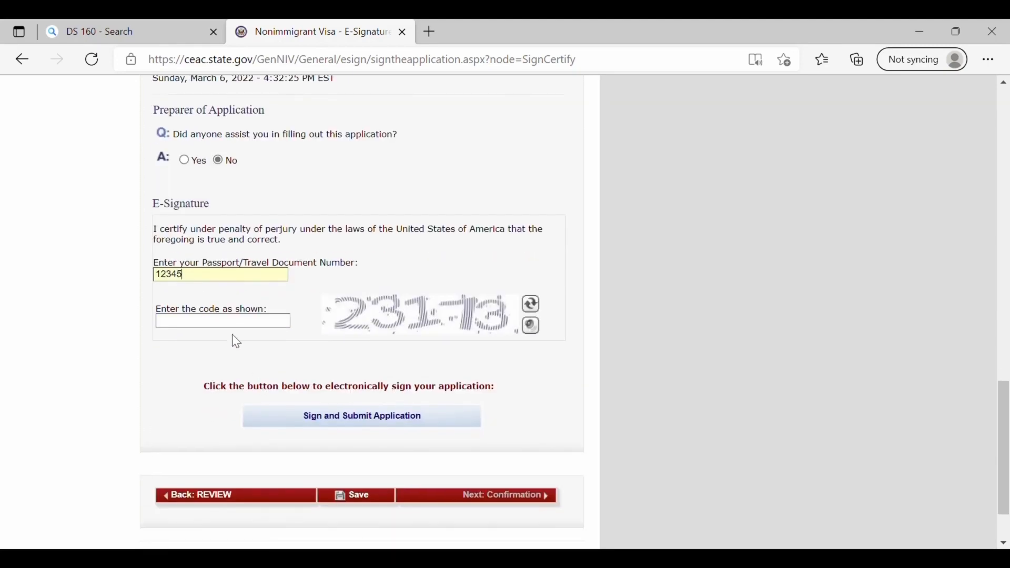
pyautogui.write('23173')
pyautogui.click(367, 417)
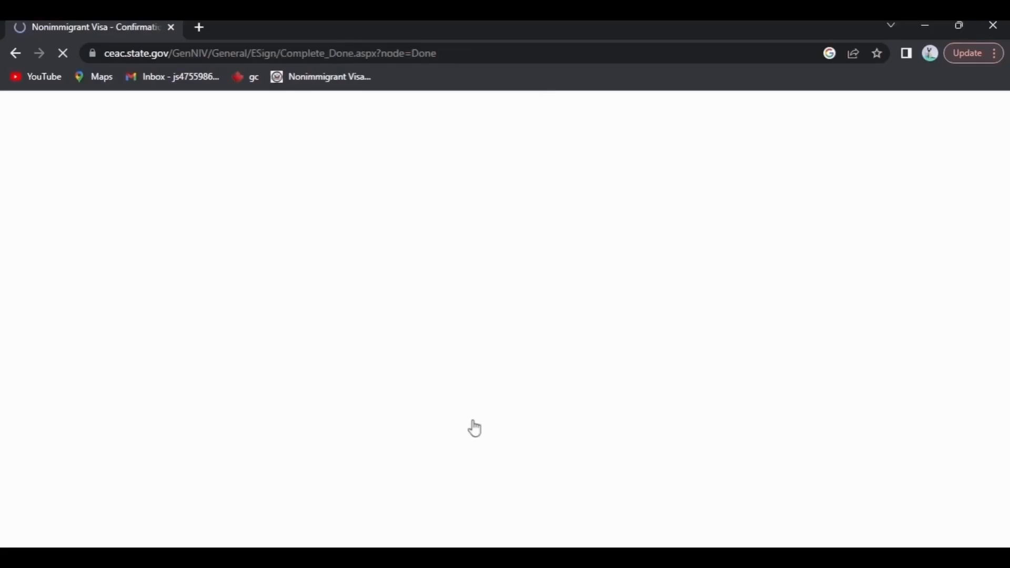
# - Scroll the Confirmation page to check the applicant details and confirmation number
pyautogui.scroll(-2, 305, 323)
pyautogui.scroll(-7, 305, 323)
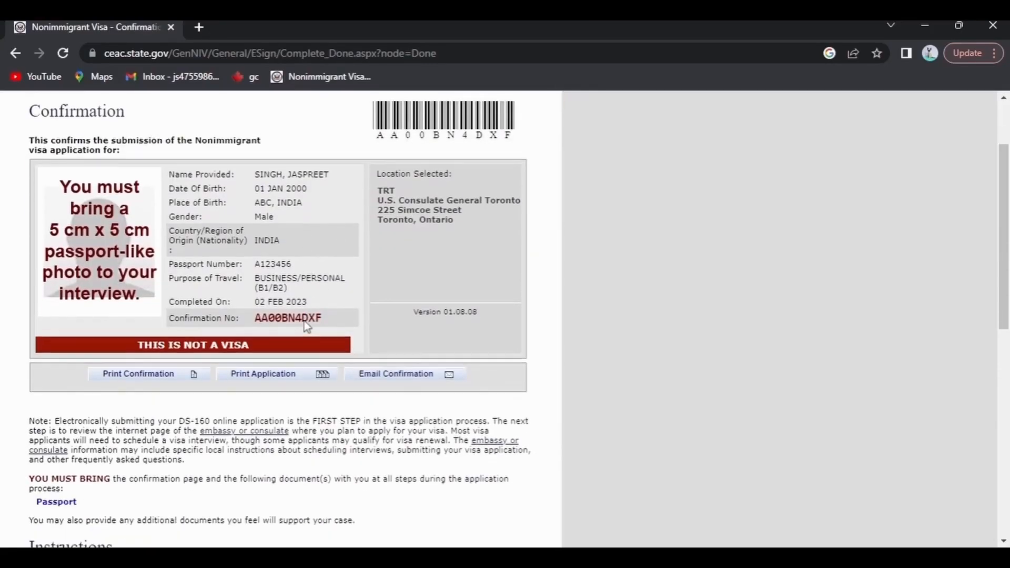
pyautogui.scroll(8, 306, 326)
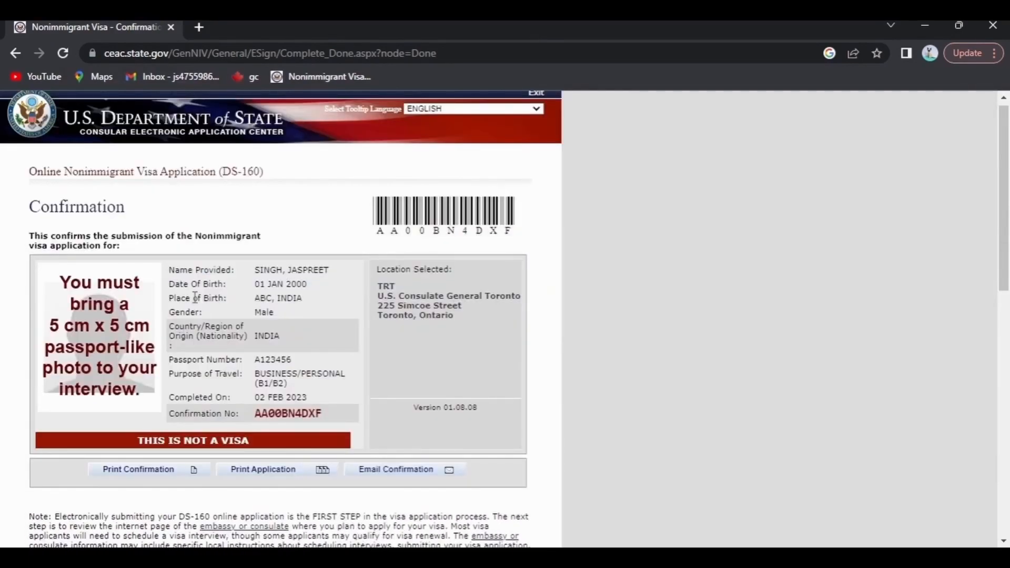
pyautogui.scroll(1, 205, 404)
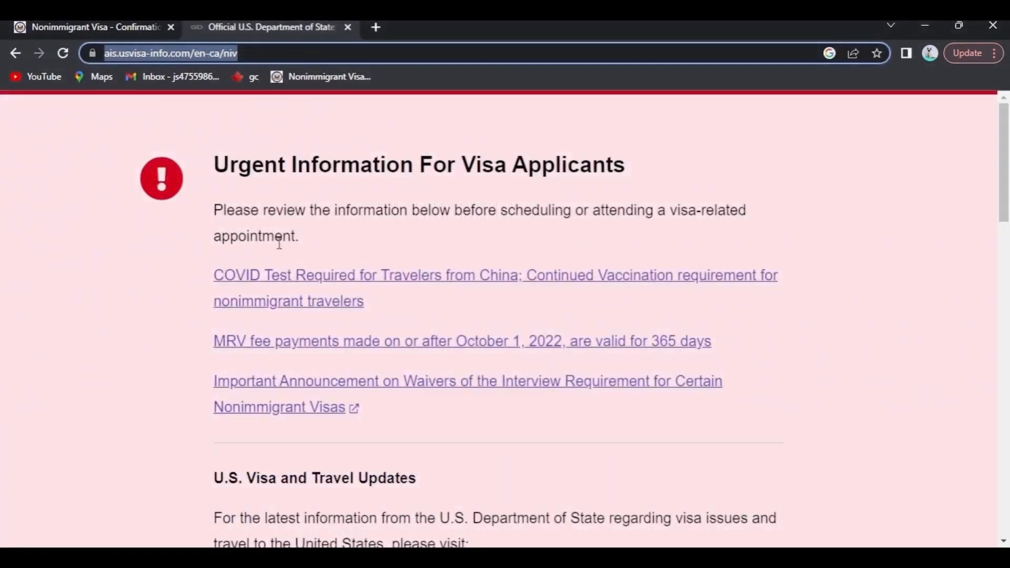
# - Continue from the Urgent Information page to the sign-in options
pyautogui.scroll(-10, 279, 243)
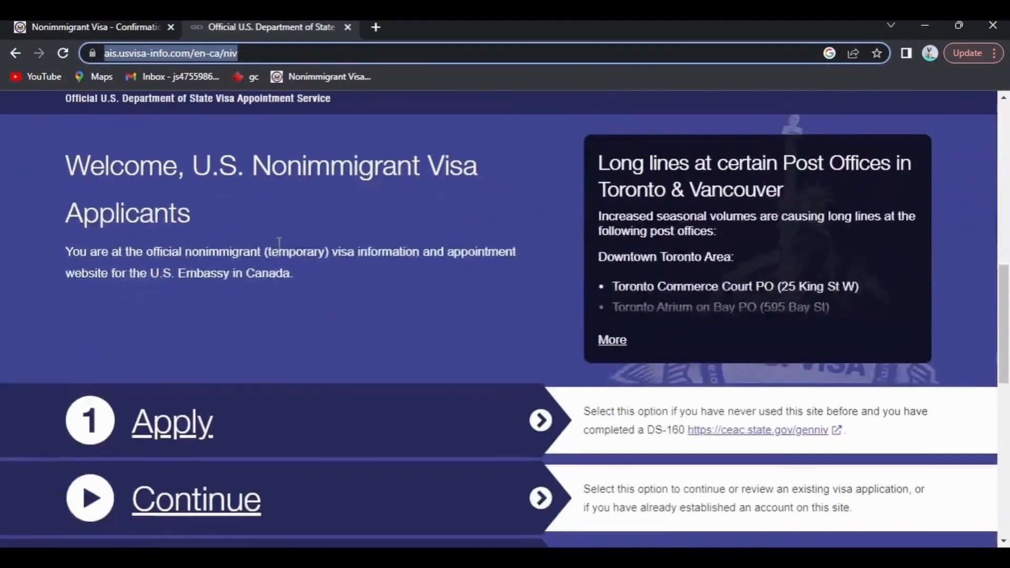
pyautogui.scroll(-2, 280, 243)
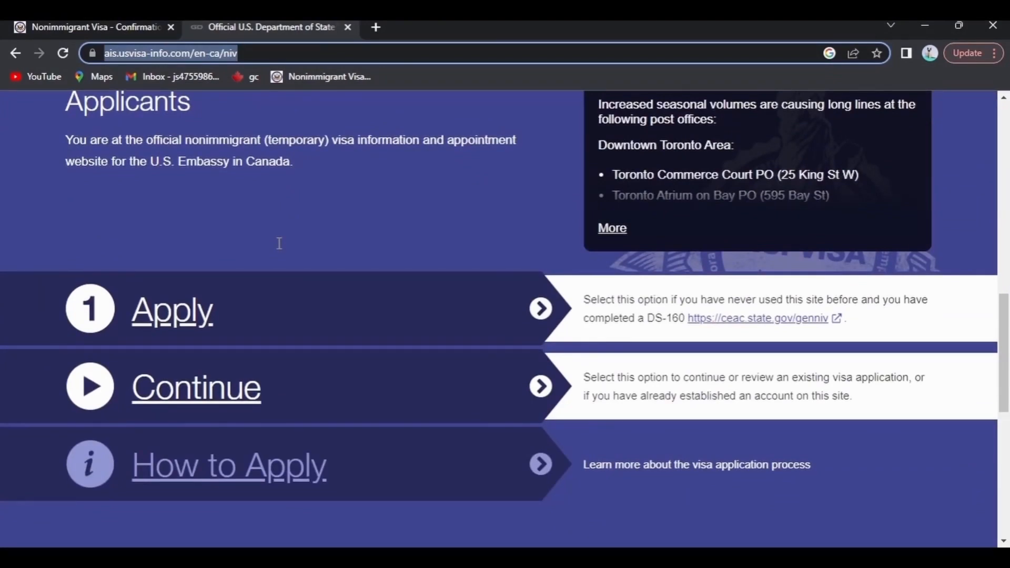
pyautogui.scroll(-1, 280, 244)
pyautogui.click(179, 307)
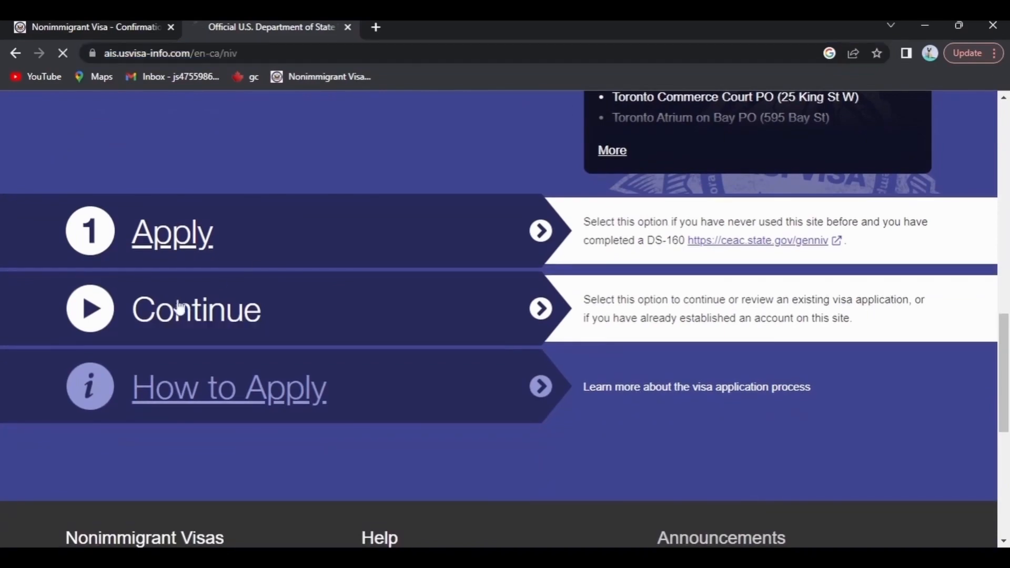
pyautogui.scroll(-8, 418, 302)
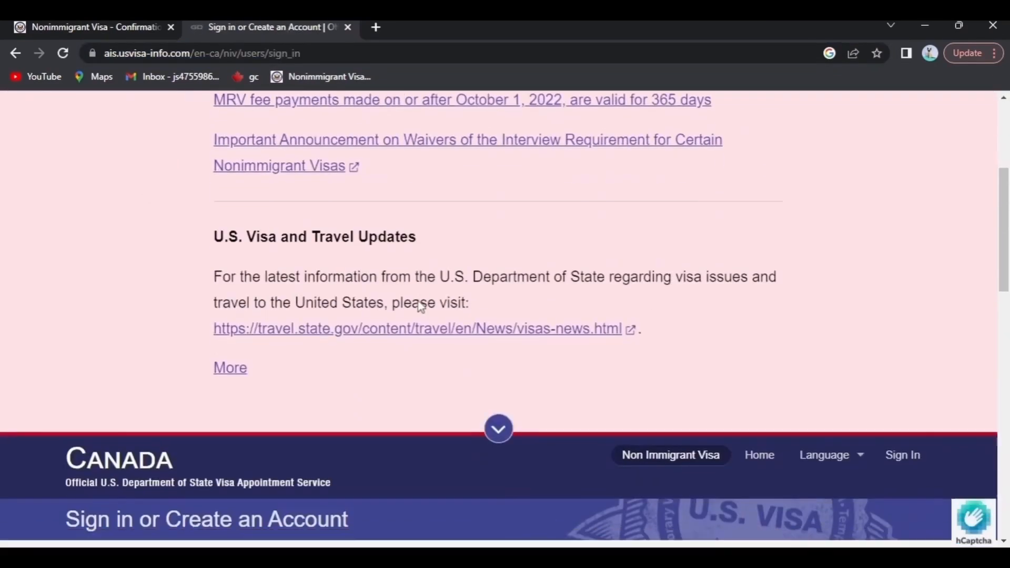
pyautogui.scroll(-2, 418, 306)
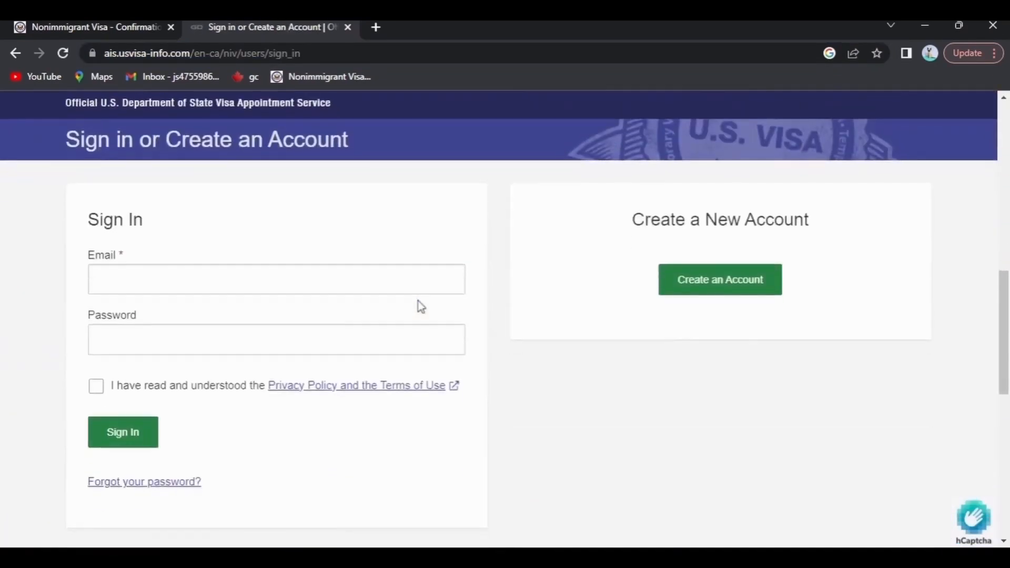
# - Start a new account as a Non Canadian Citizen residing in Canada
pyautogui.click(704, 299)
pyautogui.scroll(-10, 704, 299)
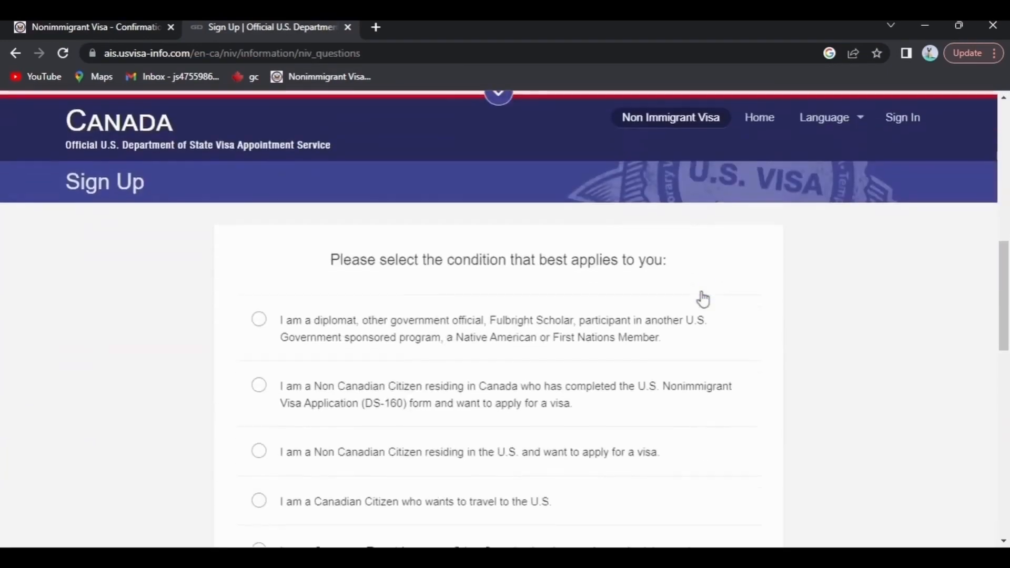
pyautogui.scroll(-1, 363, 293)
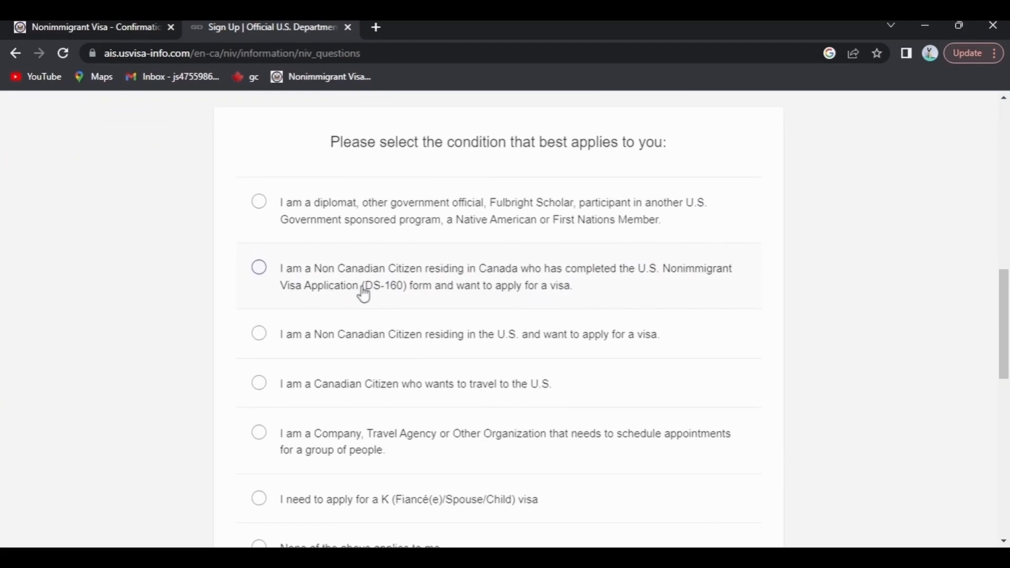
pyautogui.click(467, 293)
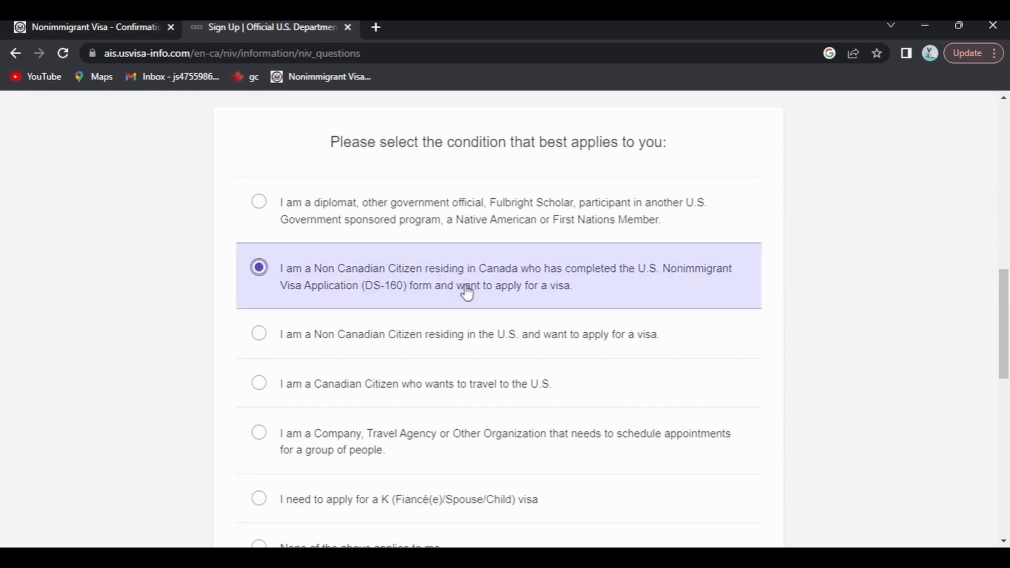
pyautogui.scroll(-3, 468, 293)
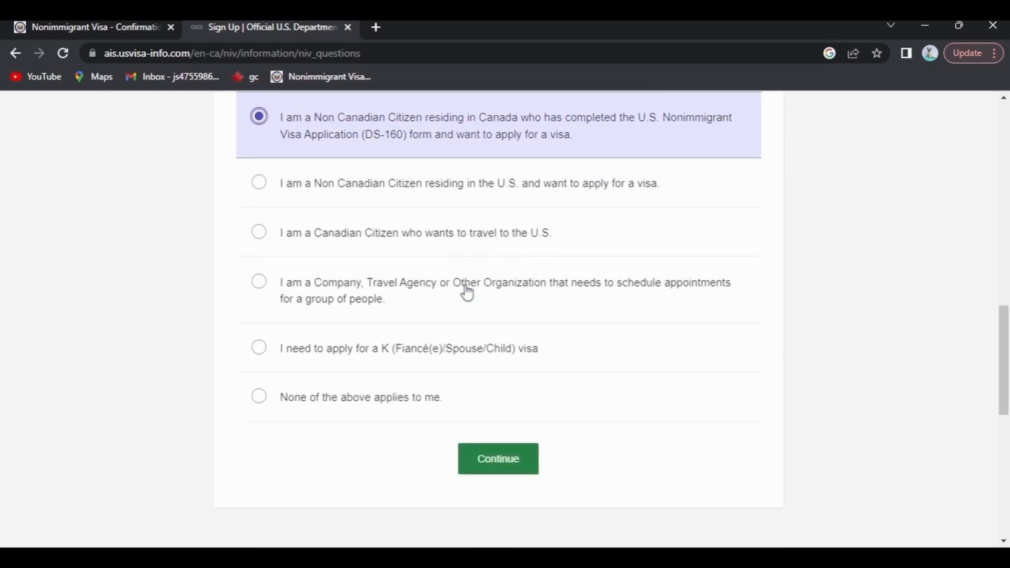
pyautogui.click(493, 459)
pyautogui.scroll(-6, 492, 450)
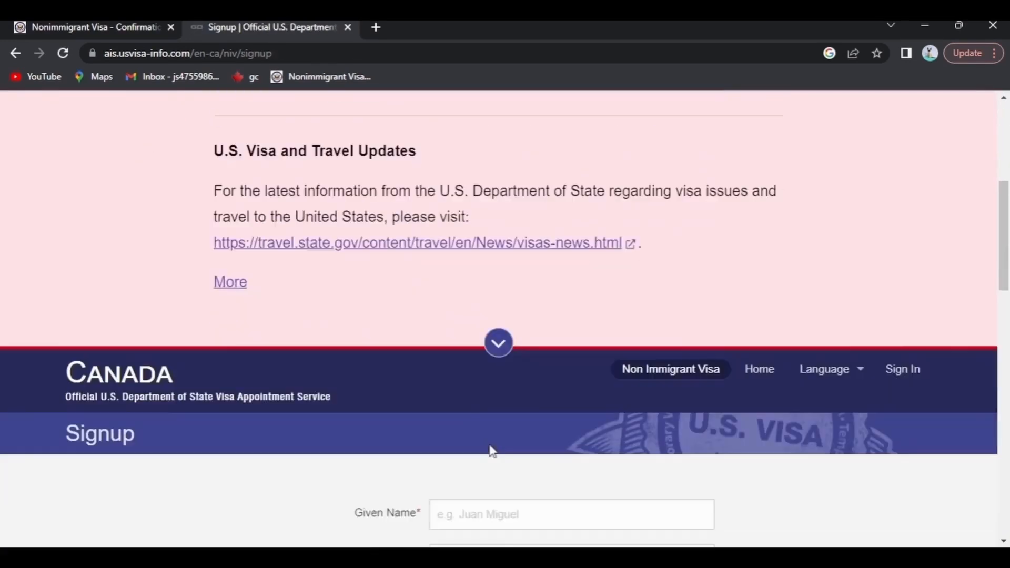
# - Enter the given name, surname, and the pasted e-mail address with its confirmation
pyautogui.scroll(-6, 492, 451)
pyautogui.click(473, 161)
pyautogui.write('BC')
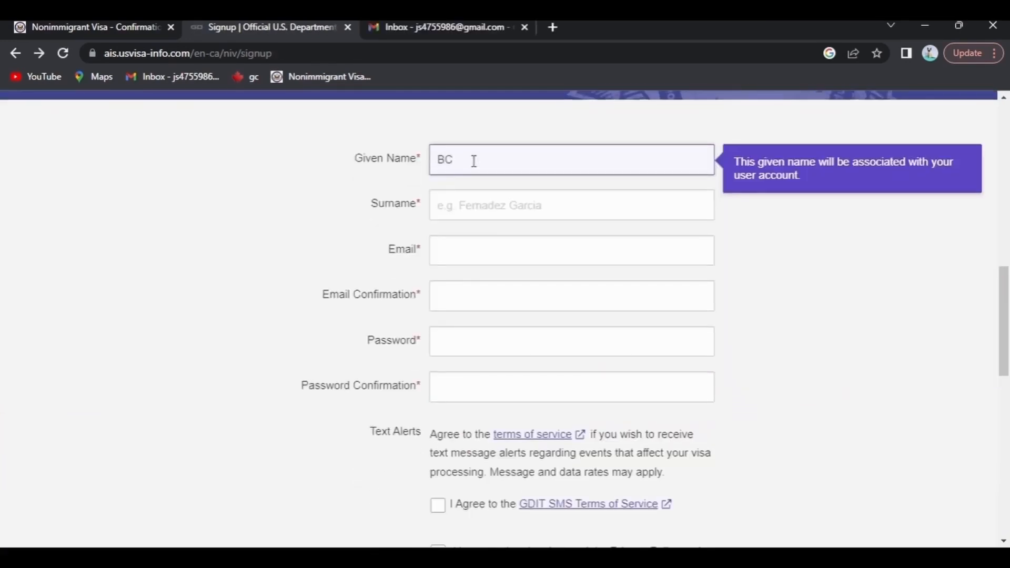
pyautogui.press('BackSpace')
pyautogui.press('BackSpace')
pyautogui.write('abc')
pyautogui.click(474, 197)
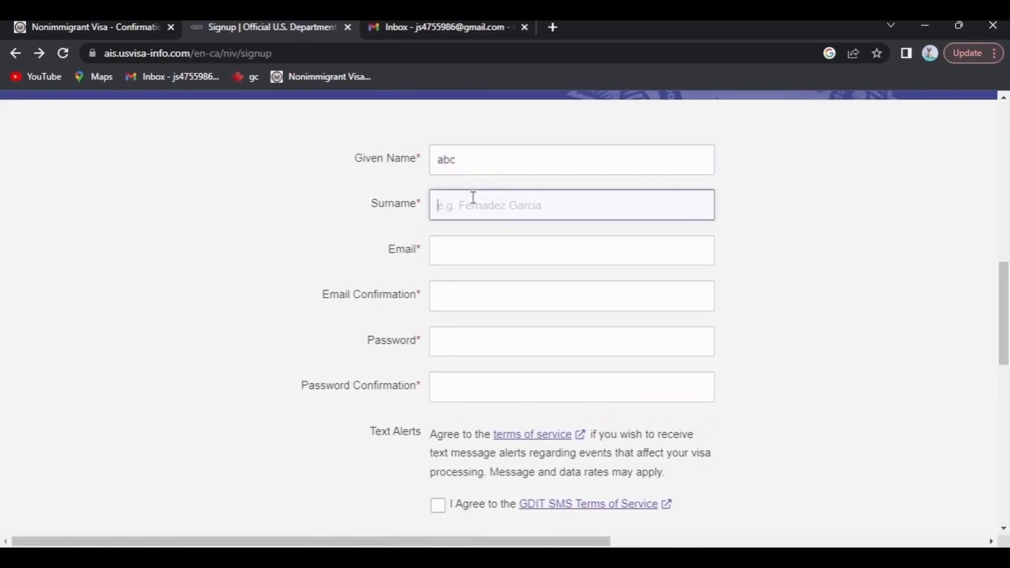
pyautogui.write('xyz')
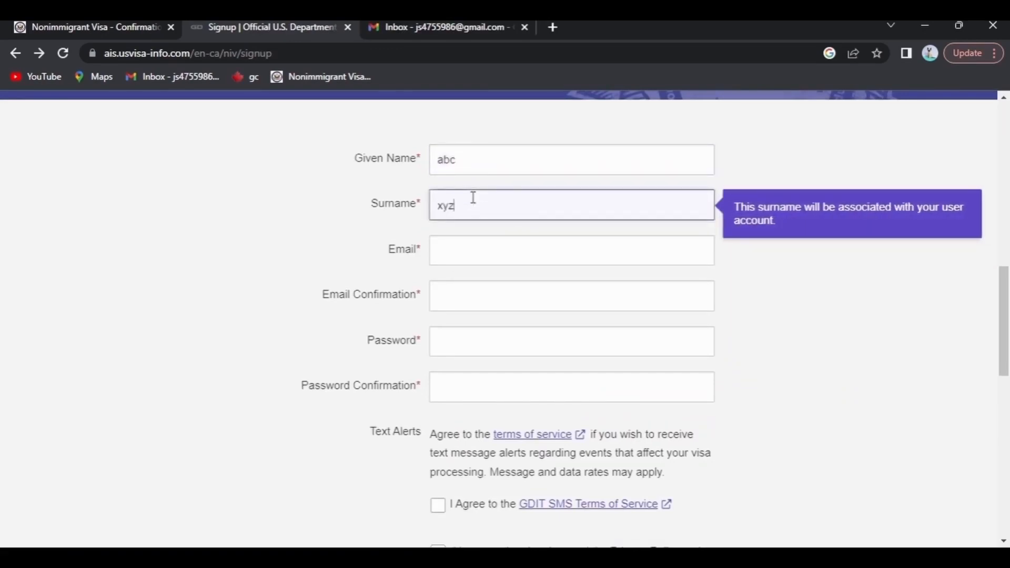
pyautogui.click(478, 251)
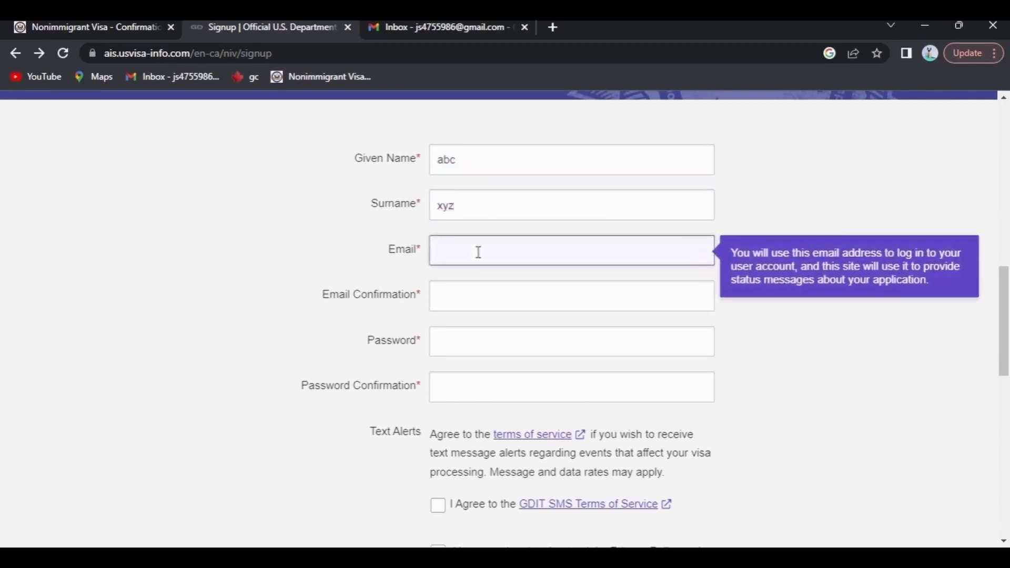
pyautogui.hotkey('ctrl', 'v')
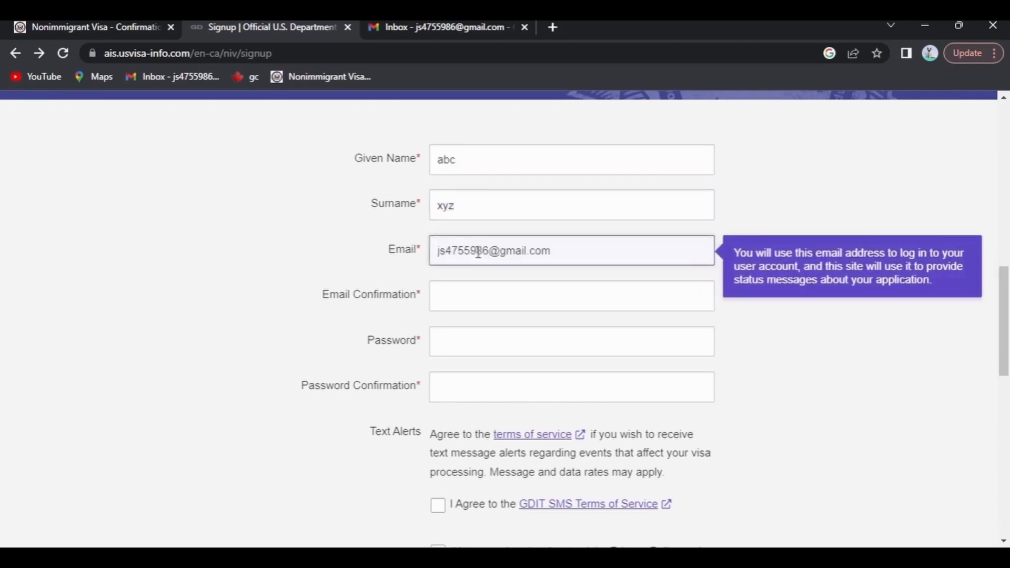
pyautogui.click(476, 293)
pyautogui.hotkey('ctrl', 'v')
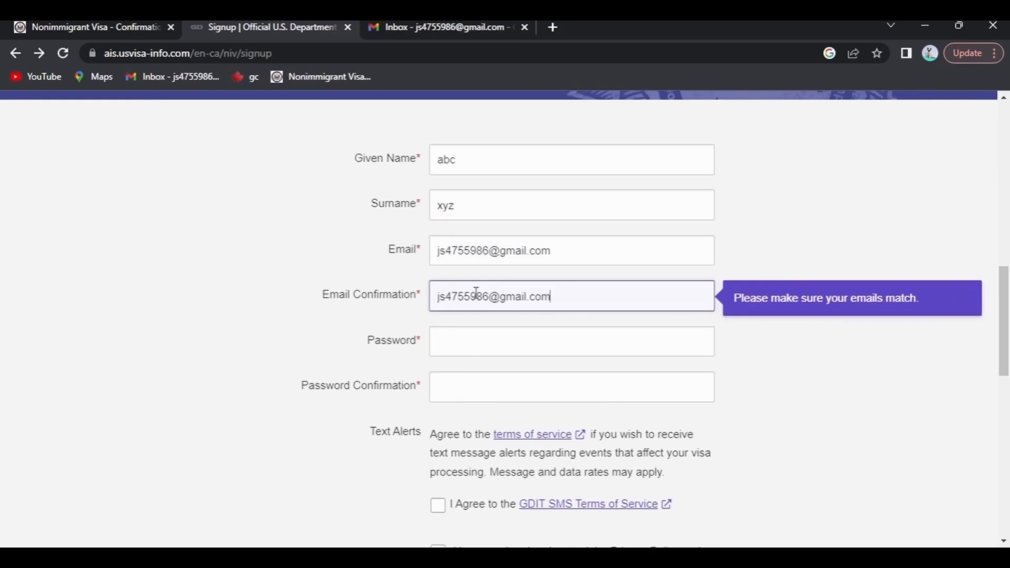
# - Enter the account password and agree to the SMS text-alert terms
pyautogui.click(471, 332)
pyautogui.scroll(-1, 475, 338)
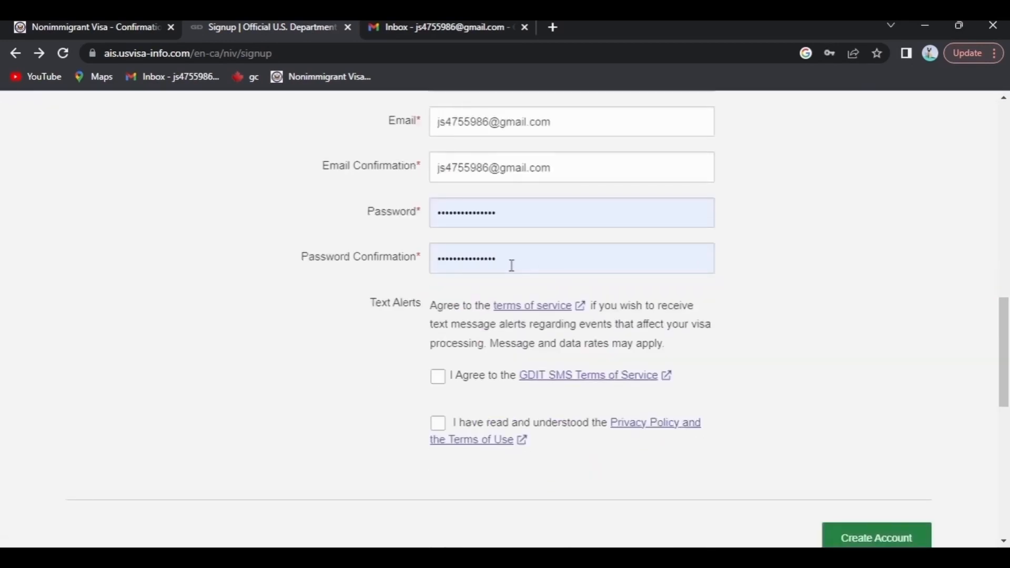
pyautogui.click(439, 378)
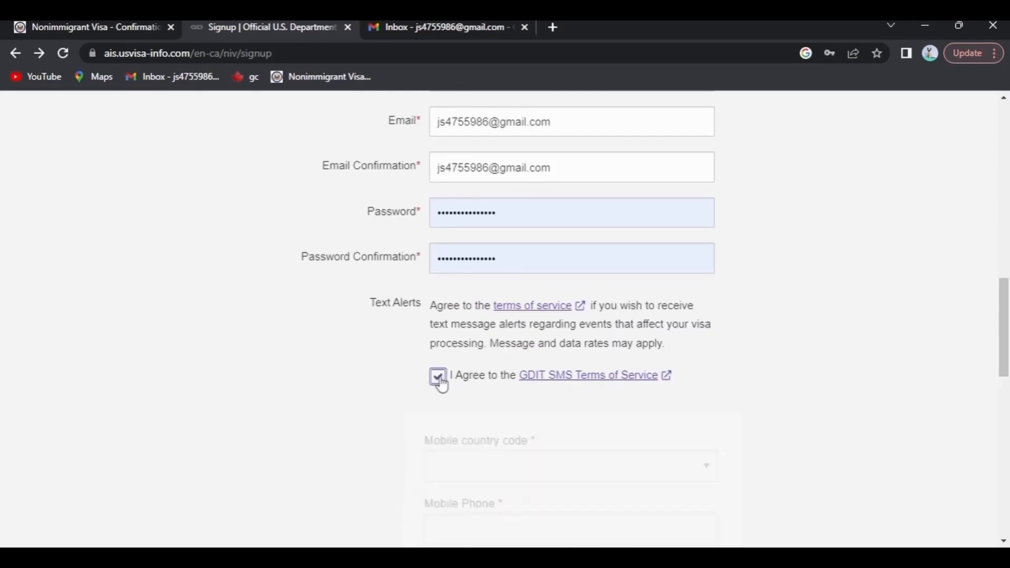
pyautogui.scroll(-1, 489, 439)
pyautogui.scroll(1, 487, 437)
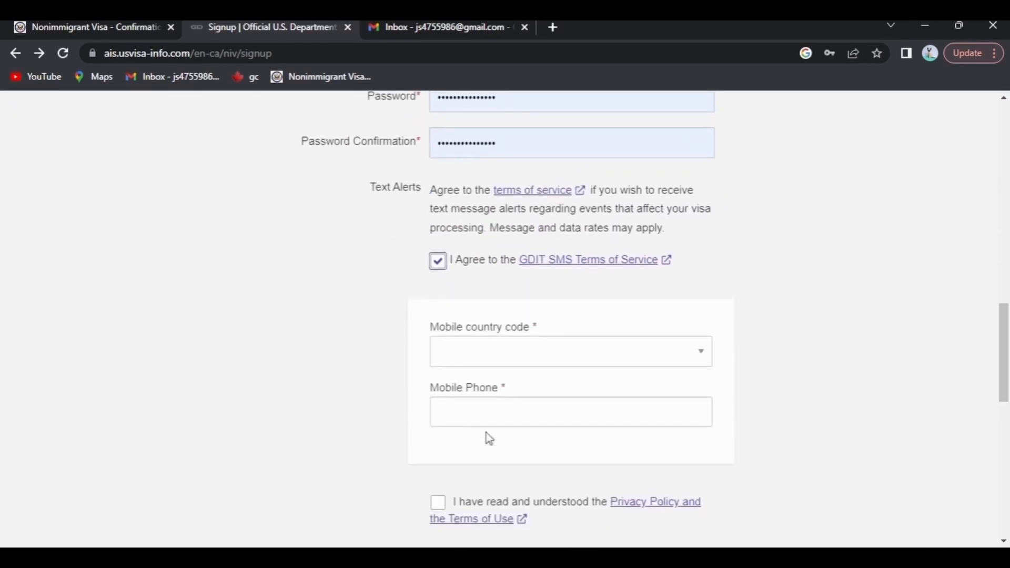
pyautogui.scroll(-1, 485, 435)
# - Add a Canada +1 mobile number, accept the privacy policy and create the account
pyautogui.click(528, 321)
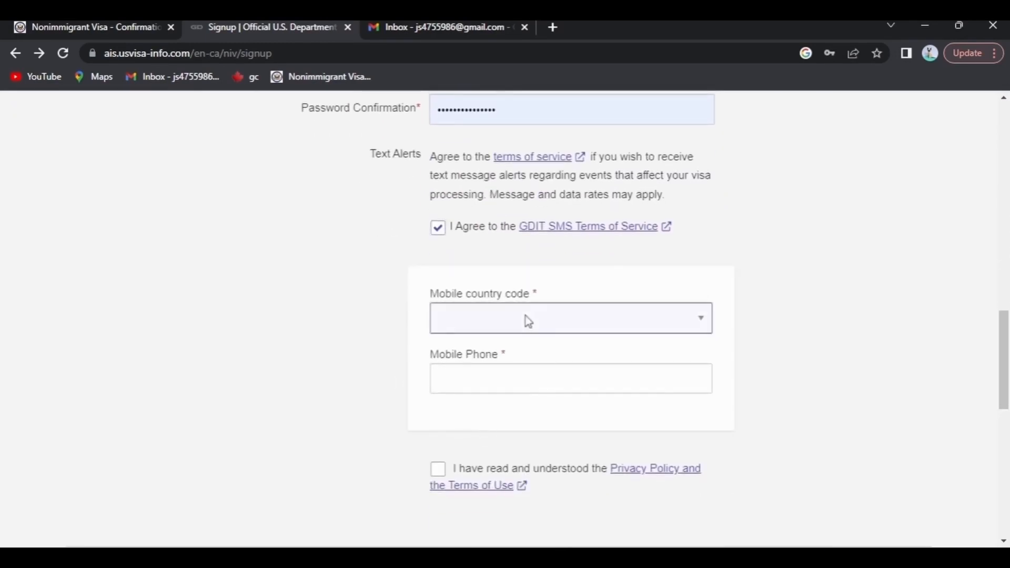
pyautogui.press('c')
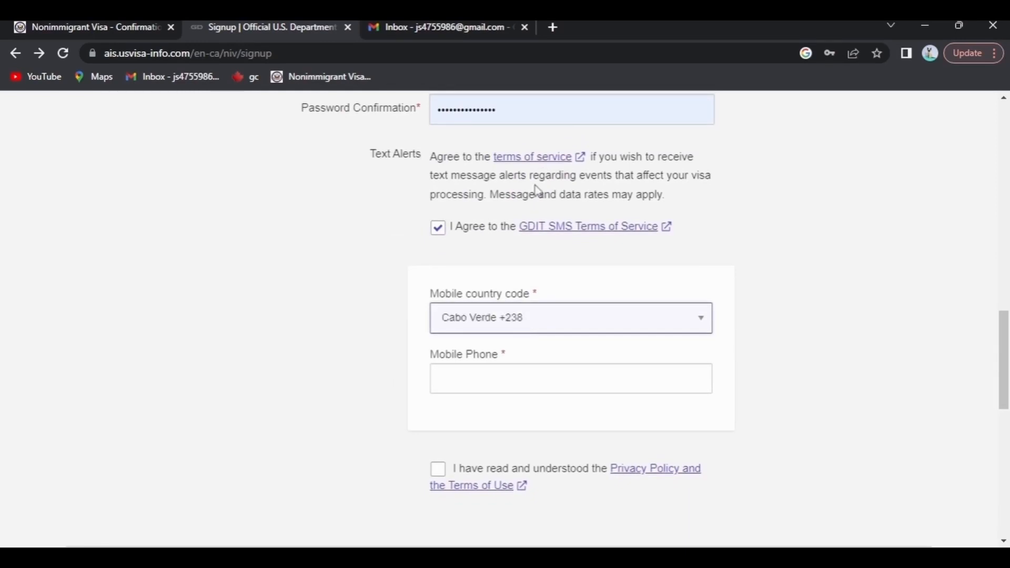
pyautogui.click(511, 241)
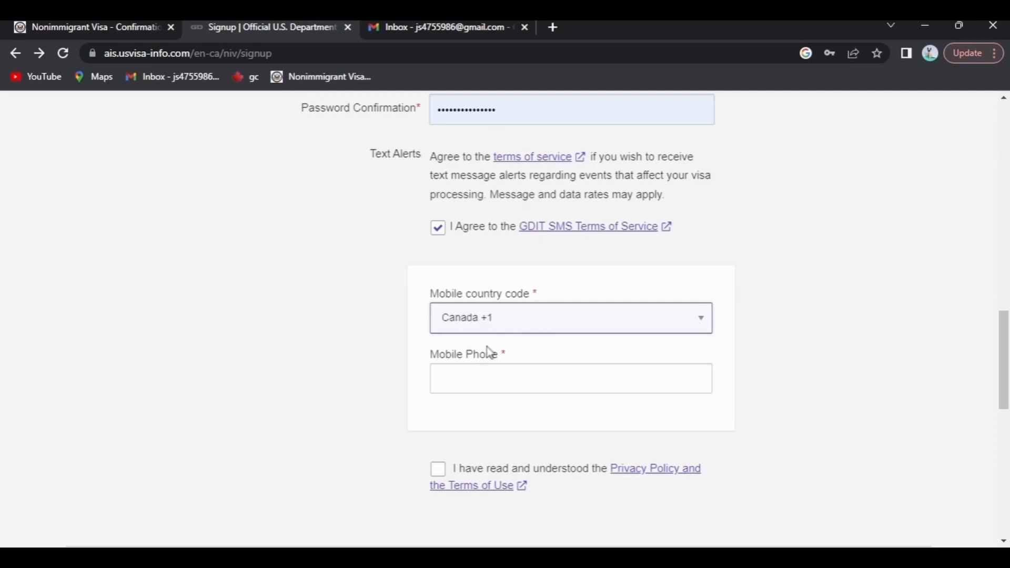
pyautogui.click(477, 374)
pyautogui.write('123456')
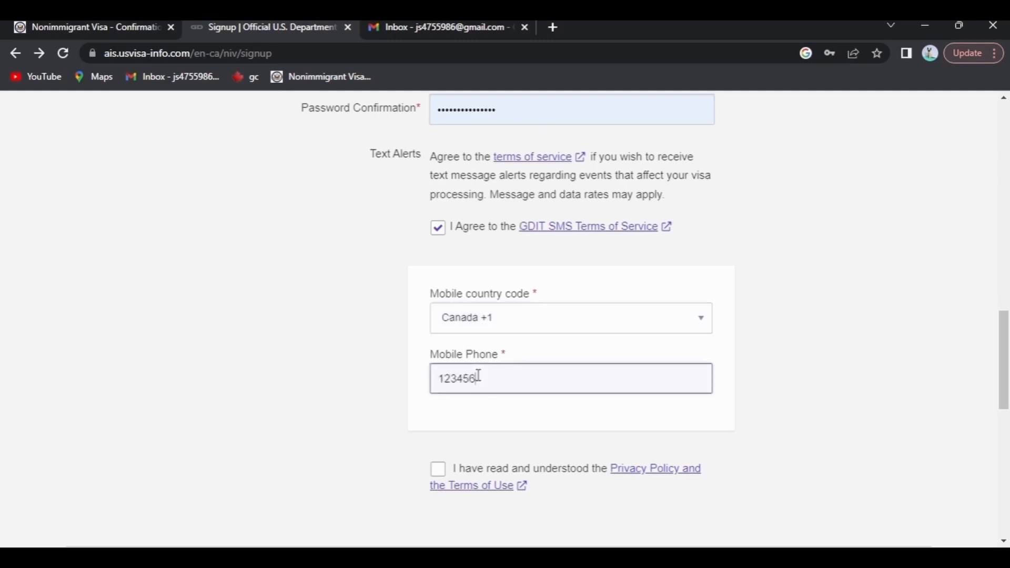
pyautogui.write('7890')
pyautogui.click(440, 472)
pyautogui.scroll(-2, 537, 449)
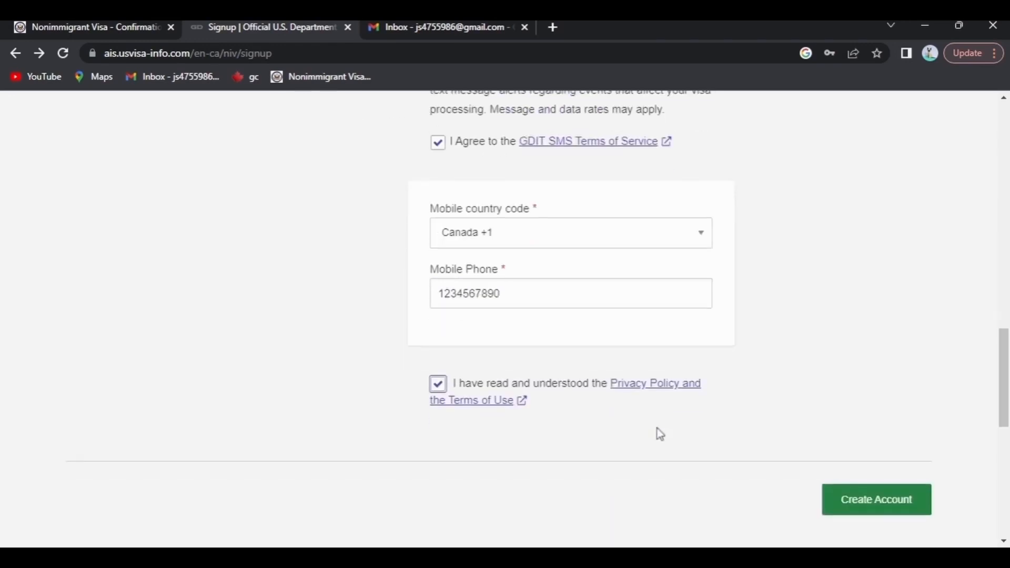
pyautogui.click(837, 476)
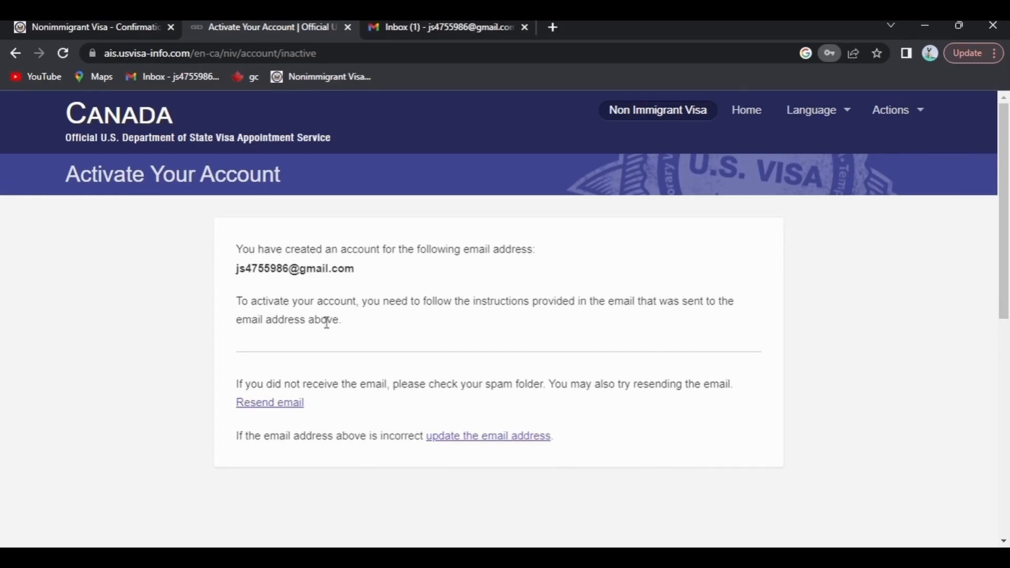
# - Open the Confirmation instructions email in Gmail and follow its activation link
pyautogui.click(415, 27)
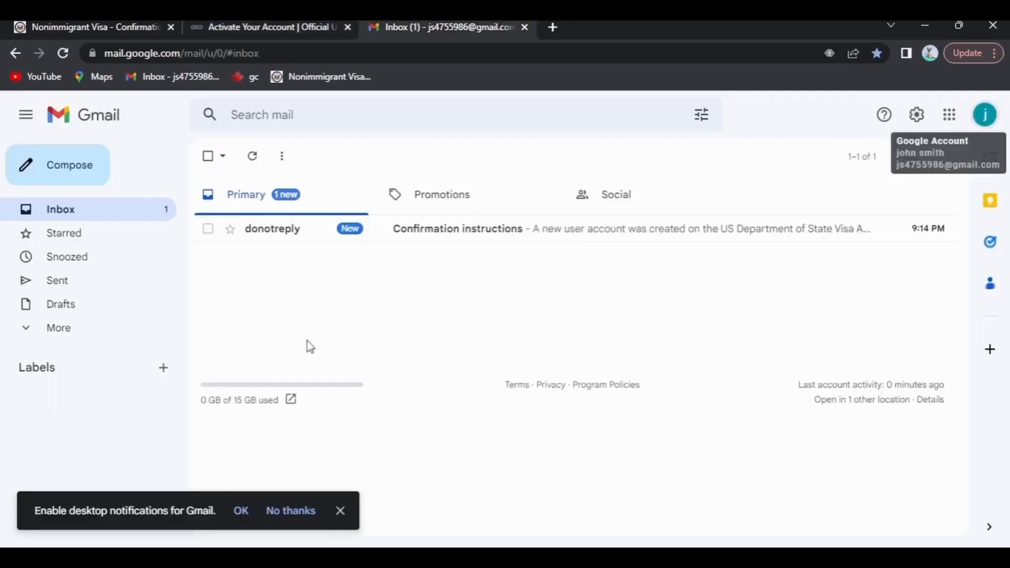
pyautogui.click(399, 235)
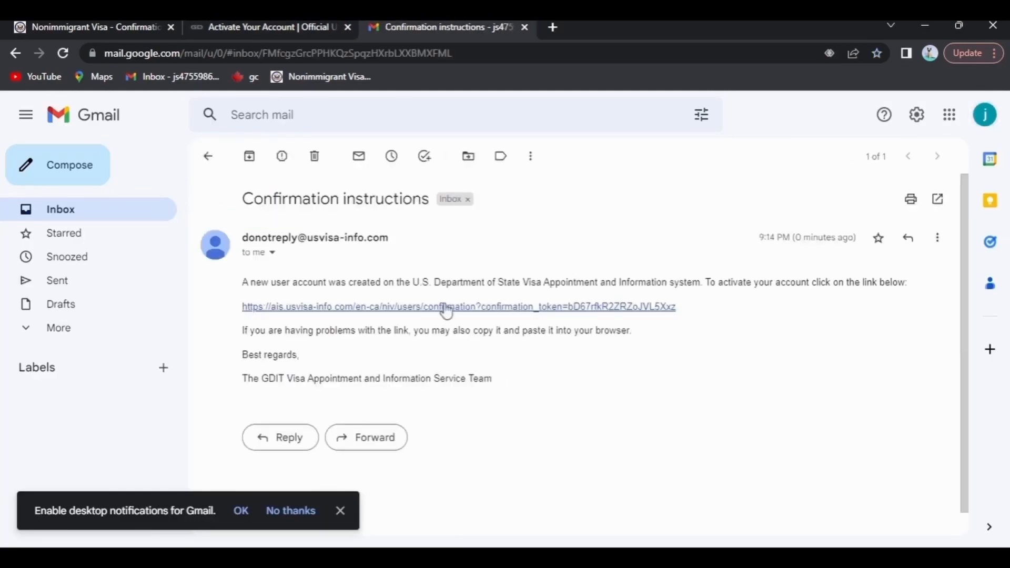
pyautogui.click(446, 307)
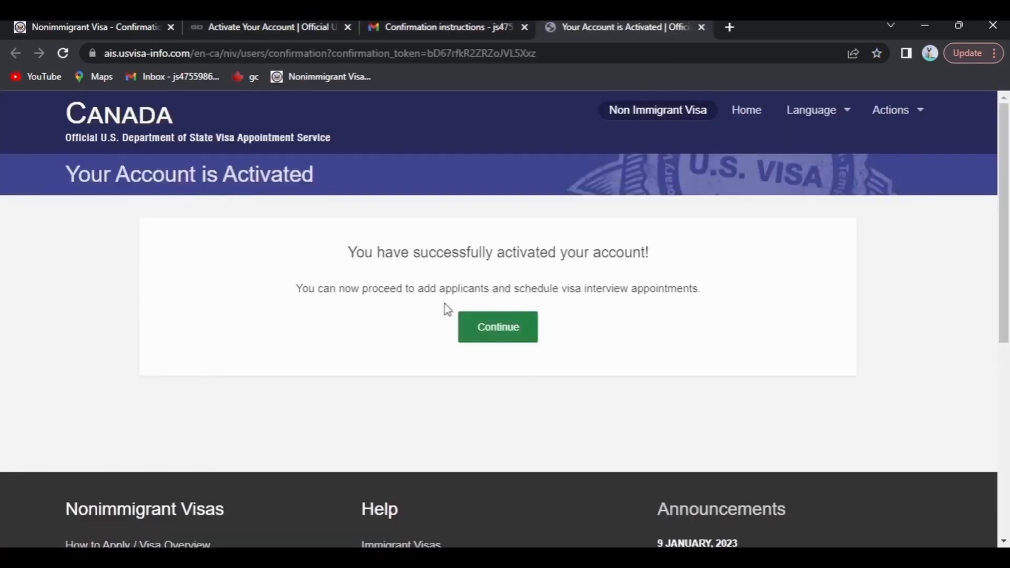
# - On the New Applicant form, set passport-issuing, birth and residence countries to India
pyautogui.click(490, 332)
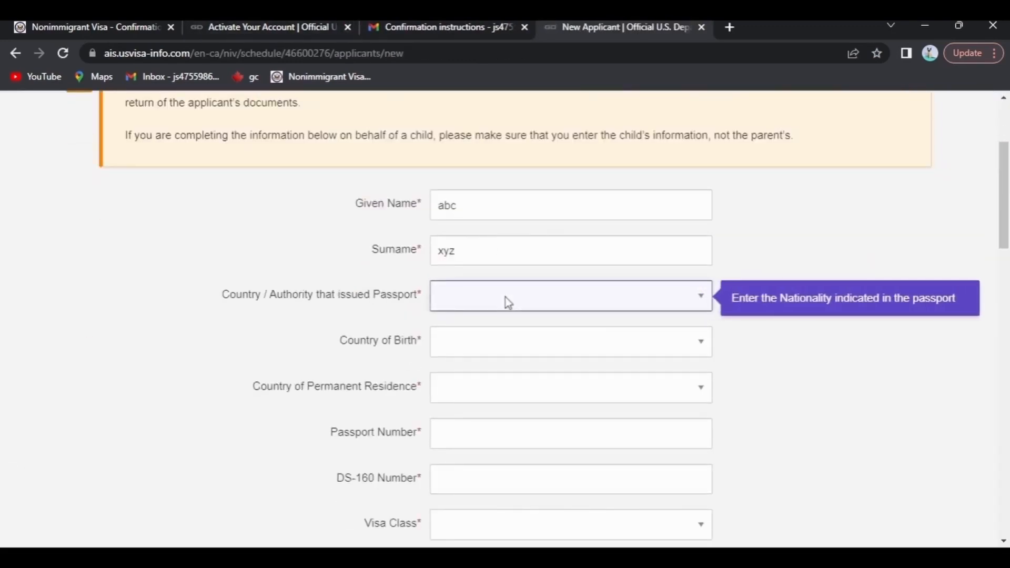
pyautogui.write('in')
pyautogui.press('Tab')
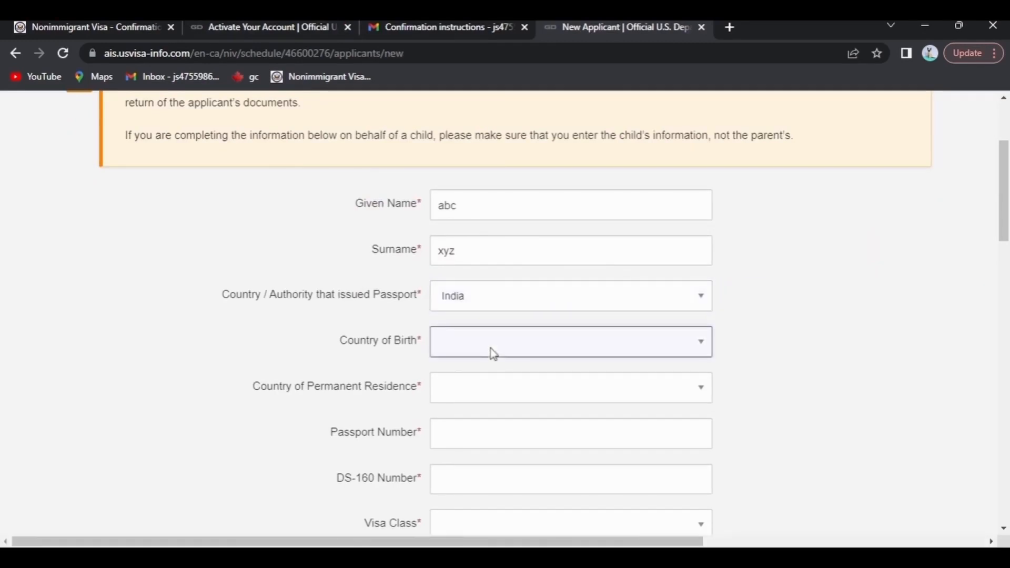
pyautogui.write('in')
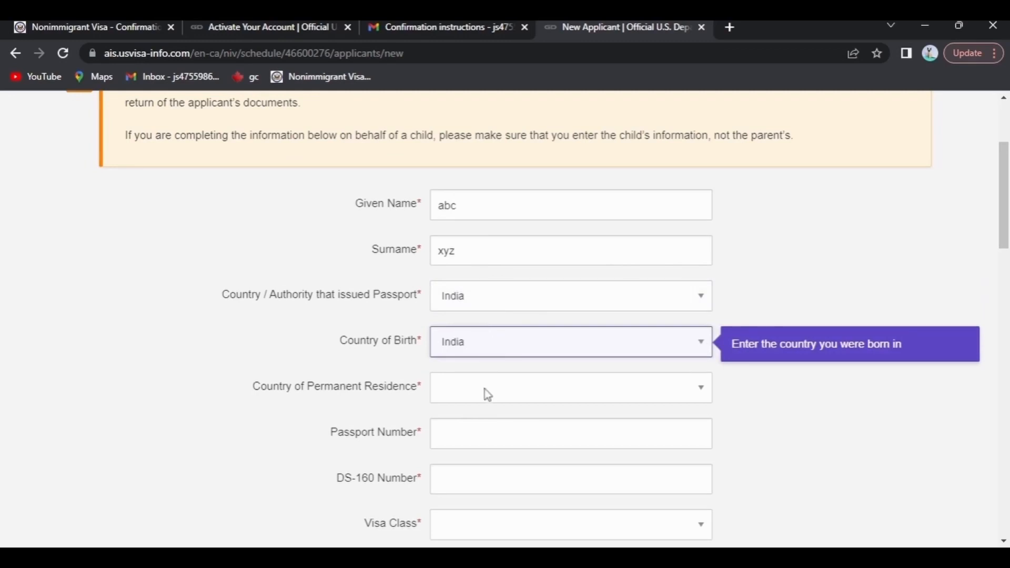
pyautogui.press('Tab')
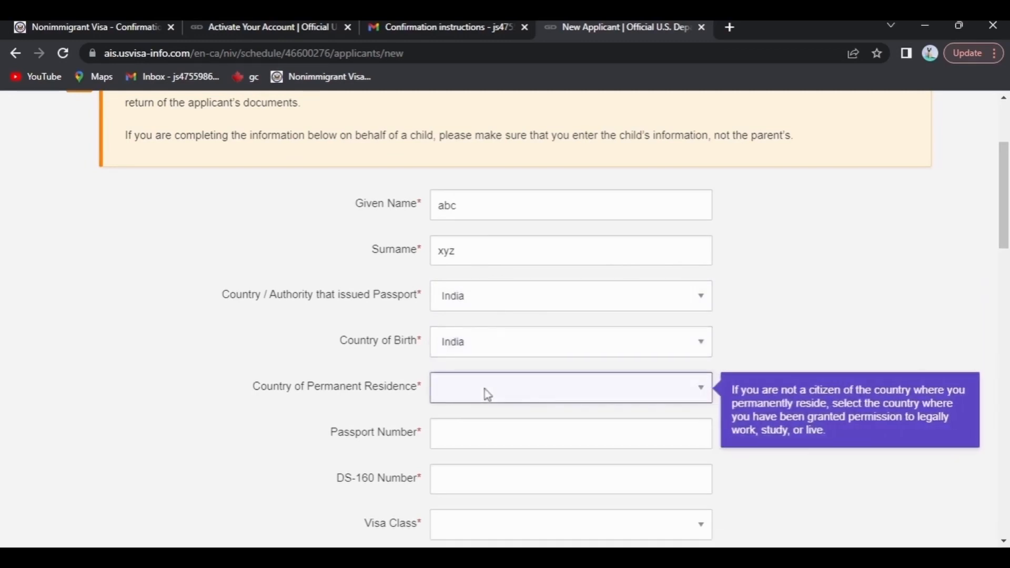
pyautogui.write('in')
# - Enter the applicant's passport number, correcting a typo
pyautogui.scroll(-1, 476, 371)
pyautogui.click(475, 365)
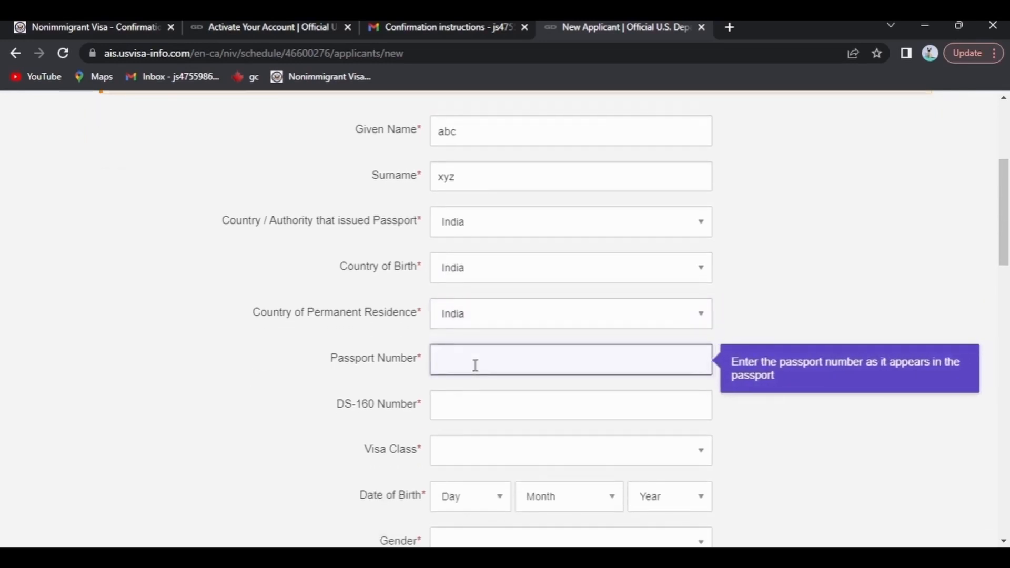
pyautogui.write('a1234')
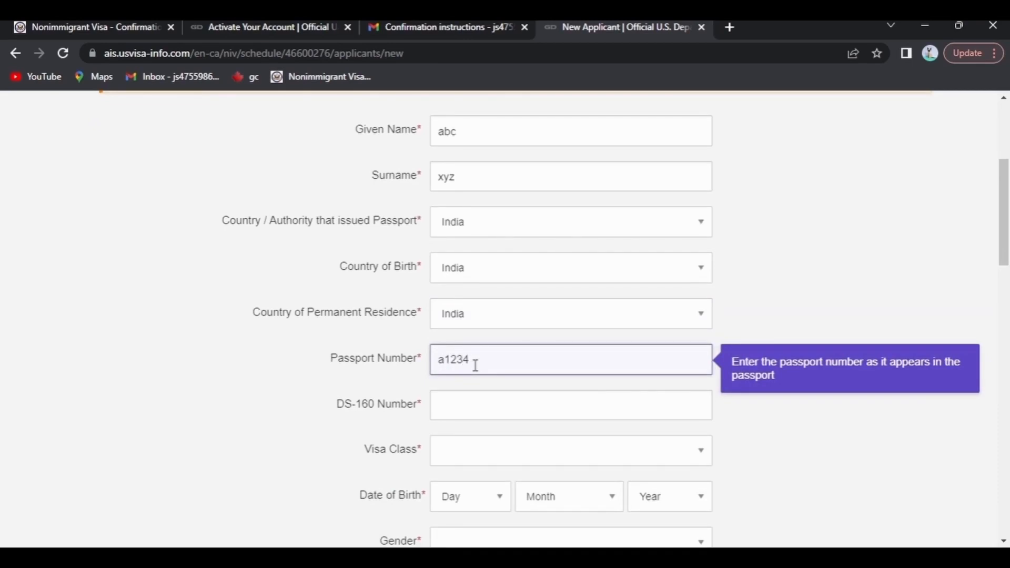
pyautogui.write('4')
pyautogui.press('BackSpace')
pyautogui.write('56')
pyautogui.scroll(-1, 475, 365)
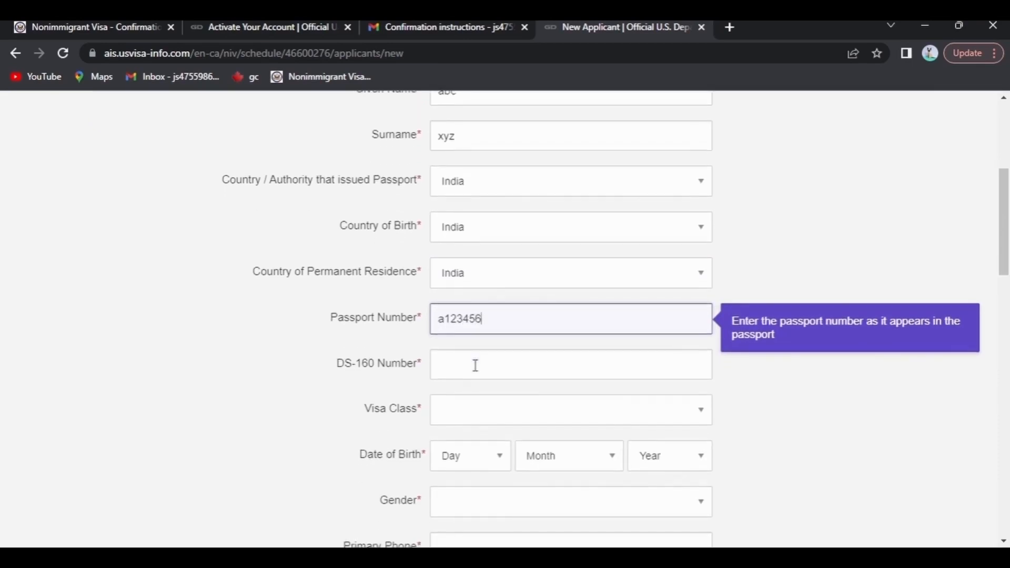
pyautogui.click(475, 365)
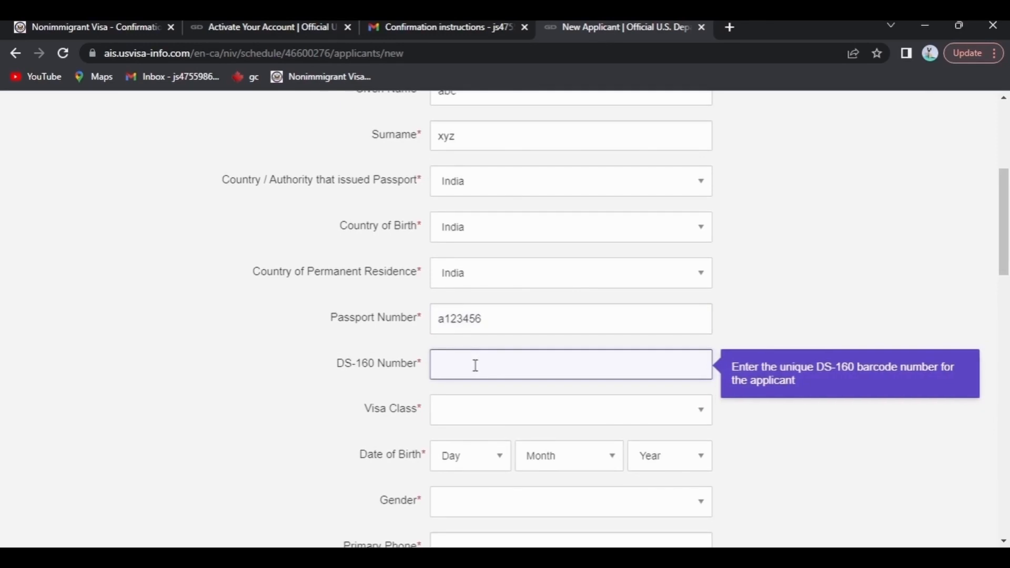
# - Copy the confirmation number from the DS-160 Confirmation tab into the DS-160 Number field
pyautogui.click(150, 25)
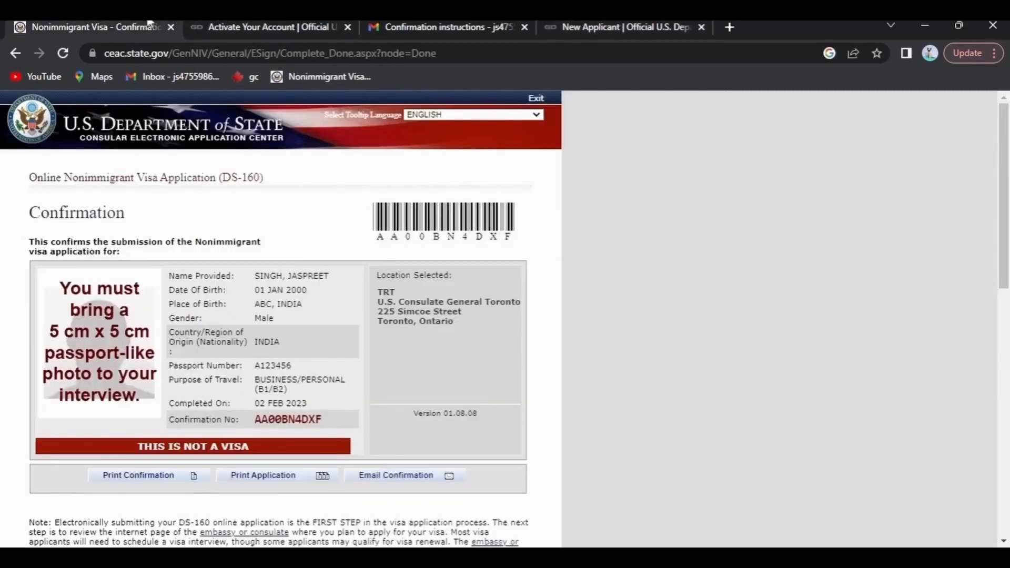
pyautogui.scroll(-1, 232, 301)
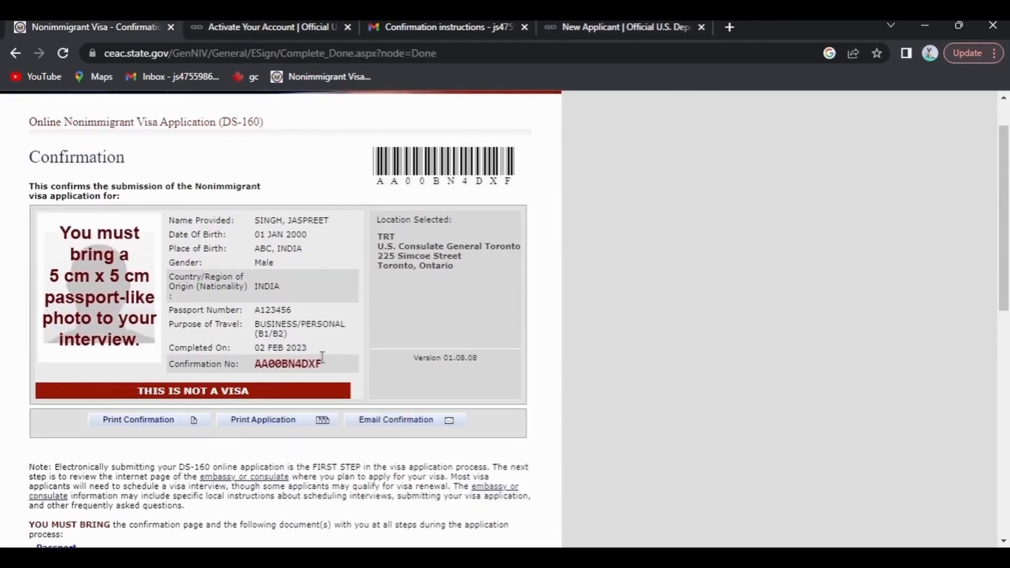
pyautogui.moveTo(322, 364); pyautogui.dragTo(256, 363)
pyautogui.hotkey('ctrl', 'c')
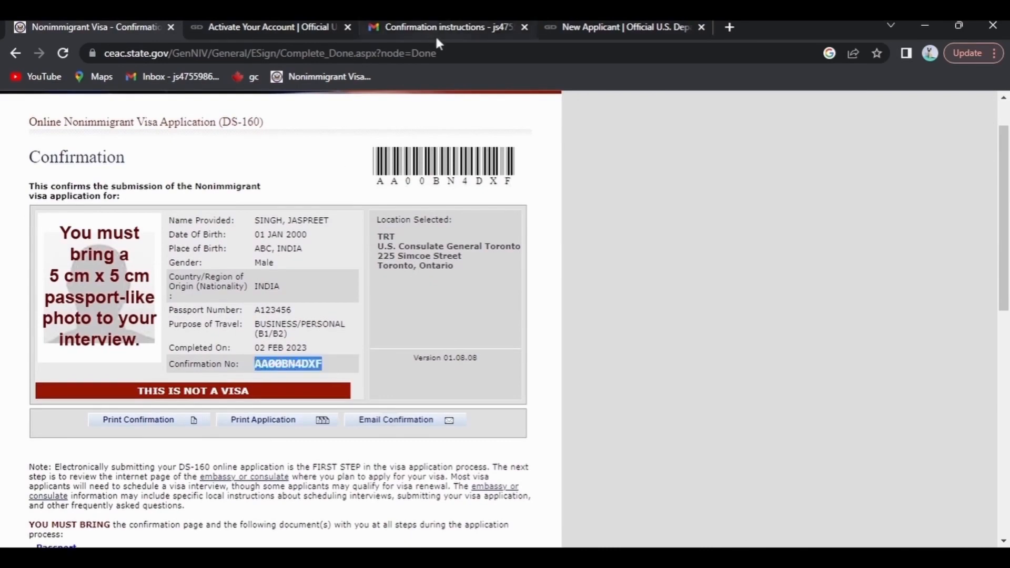
pyautogui.click(605, 27)
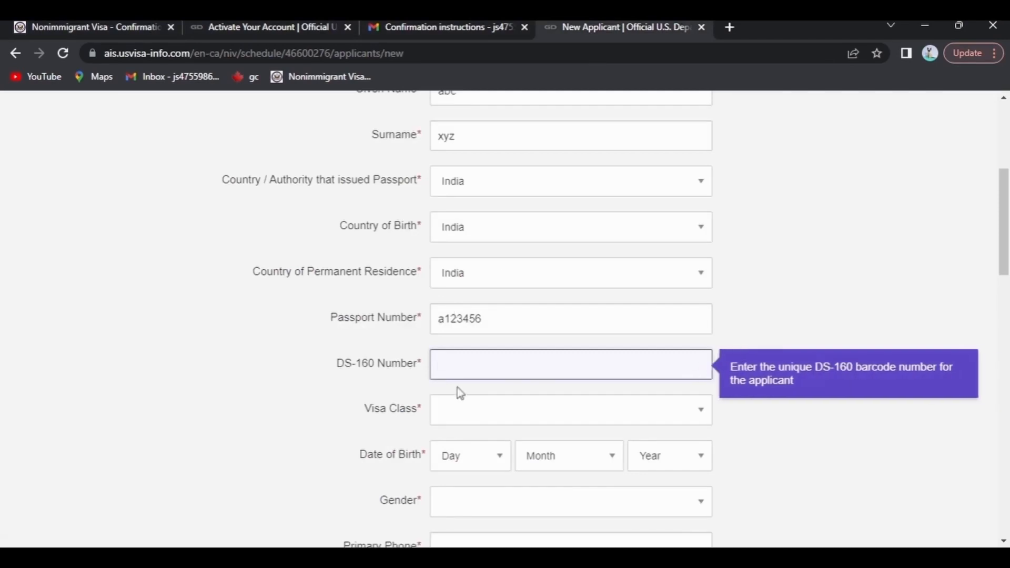
pyautogui.hotkey('ctrl', 'v')
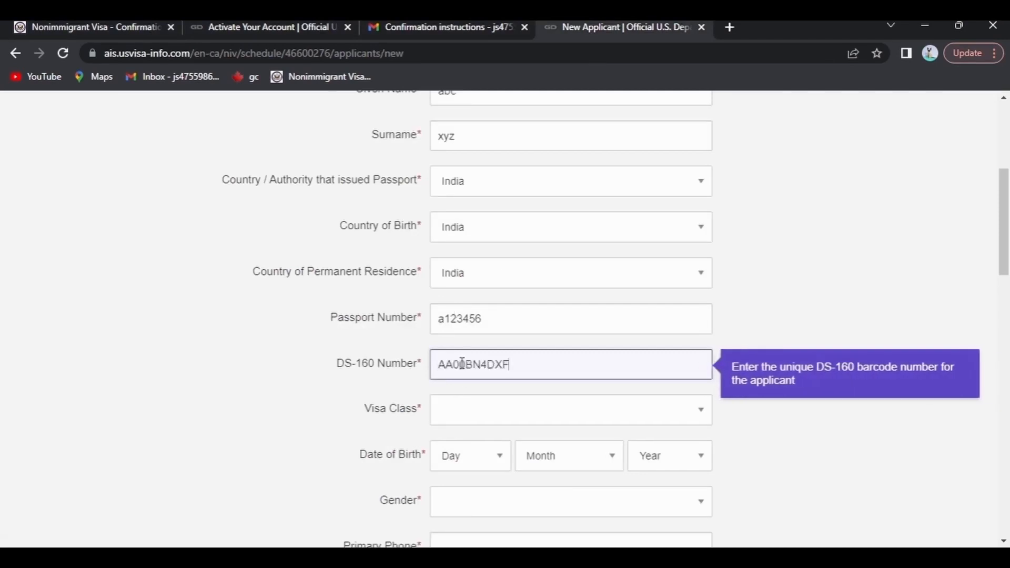
pyautogui.scroll(-2, 462, 366)
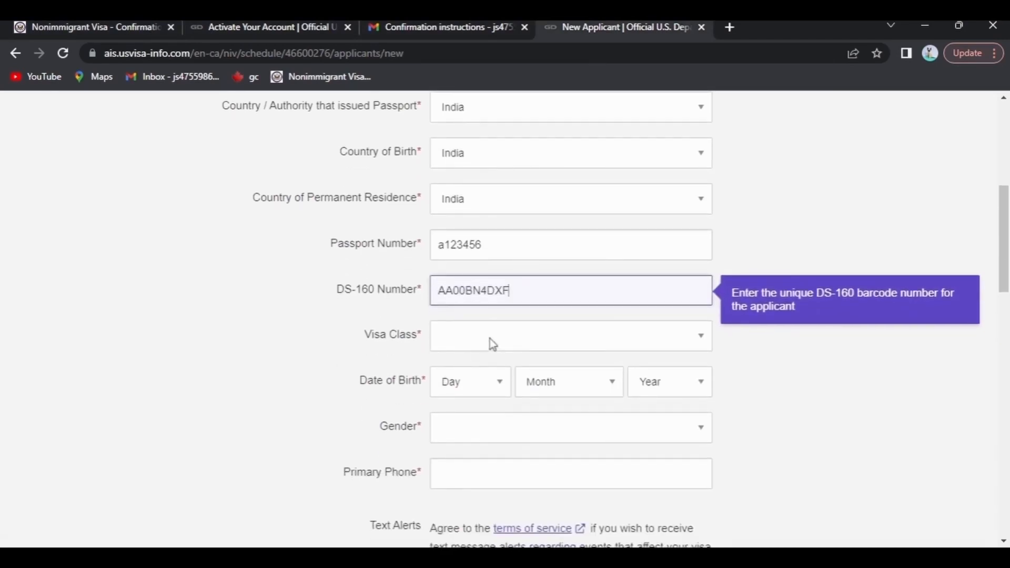
# - Choose the B1/B2 Business & Tourism visa class and enter date of birth 1 January 2000
pyautogui.click(490, 339)
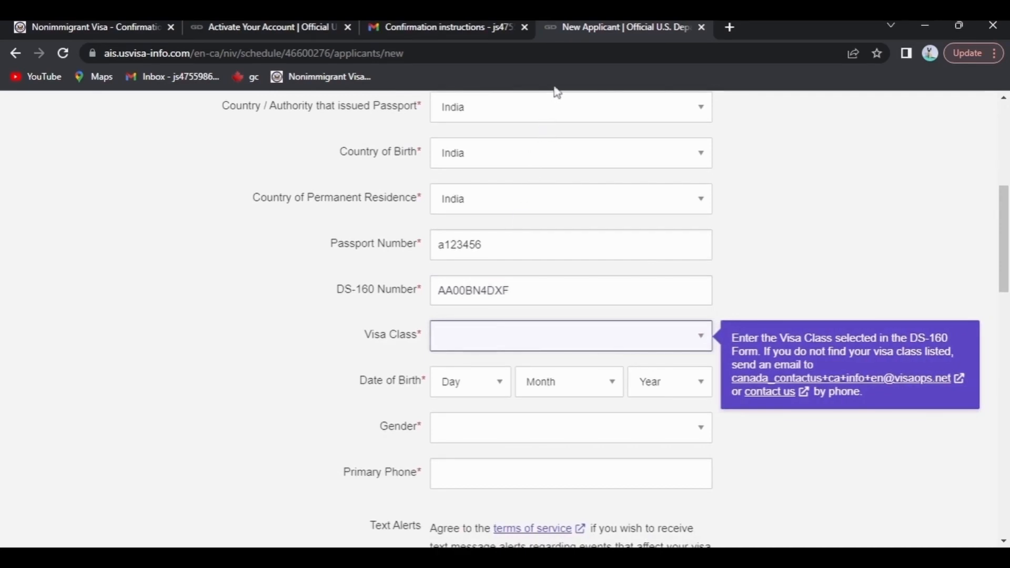
pyautogui.press('Down')
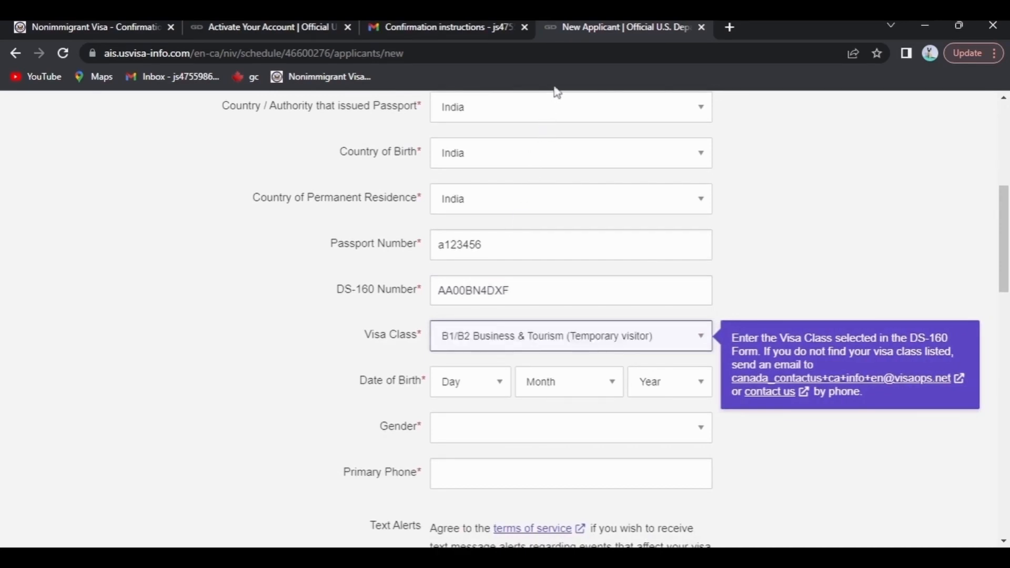
pyautogui.scroll(-2, 571, 260)
pyautogui.click(502, 299)
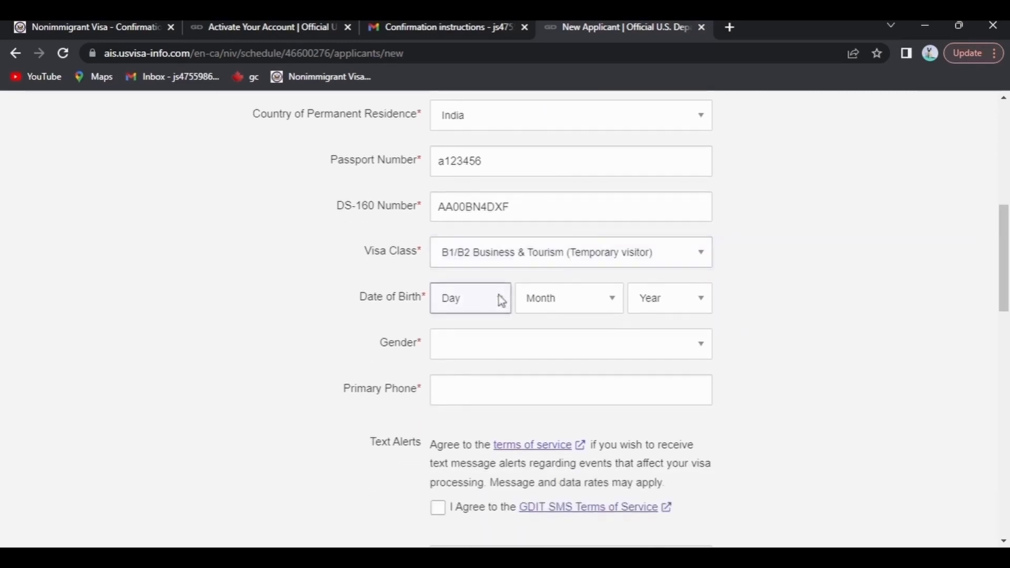
pyautogui.press('Down')
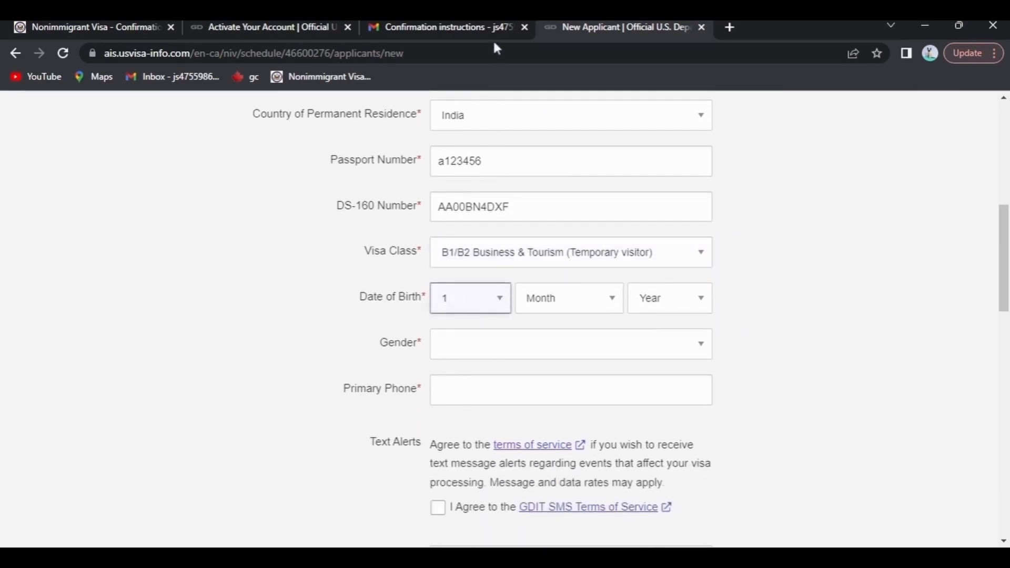
pyautogui.press('Tab')
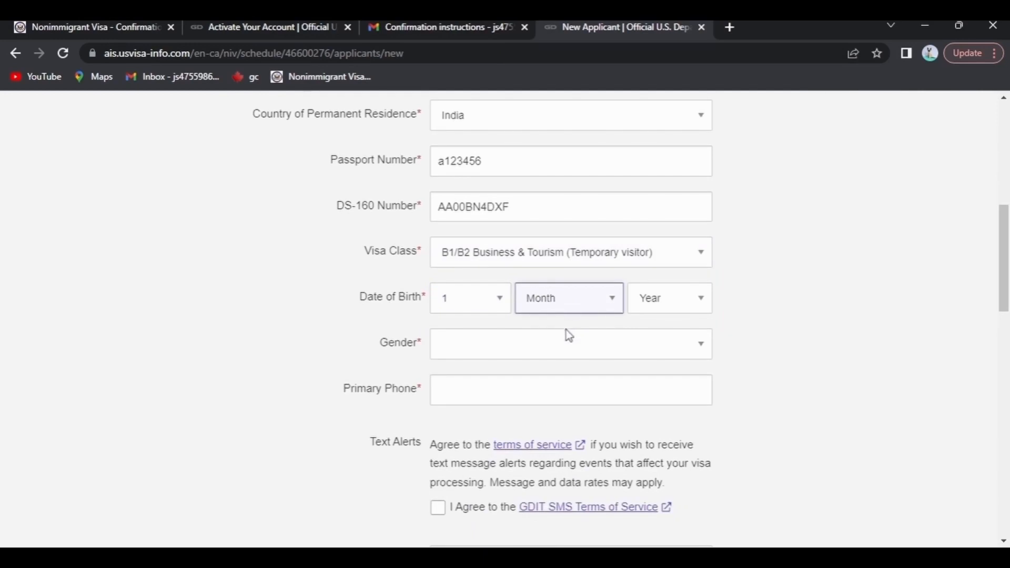
pyautogui.press('Down')
pyautogui.press('Tab')
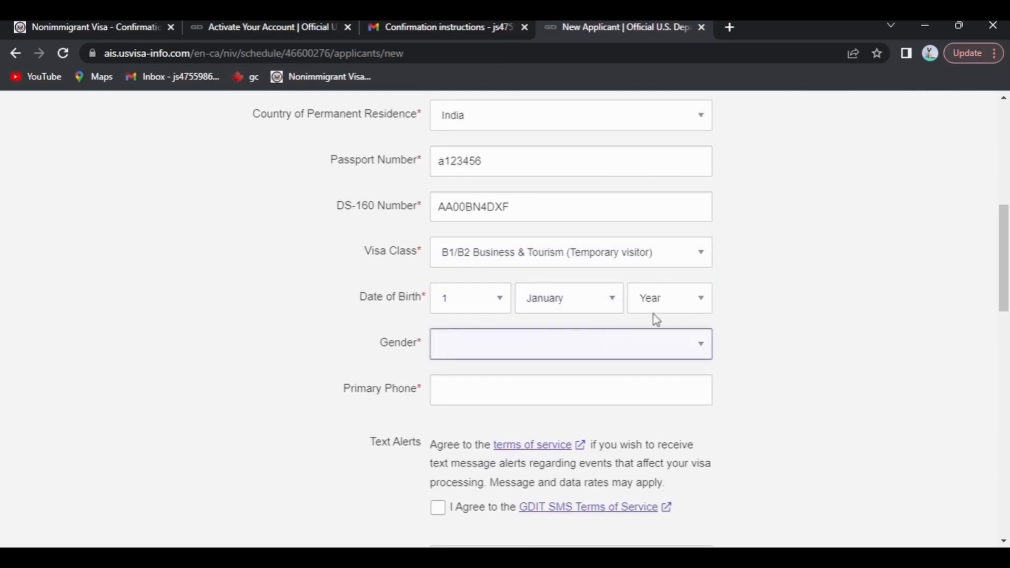
pyautogui.hotkey('shift', 'Tab')
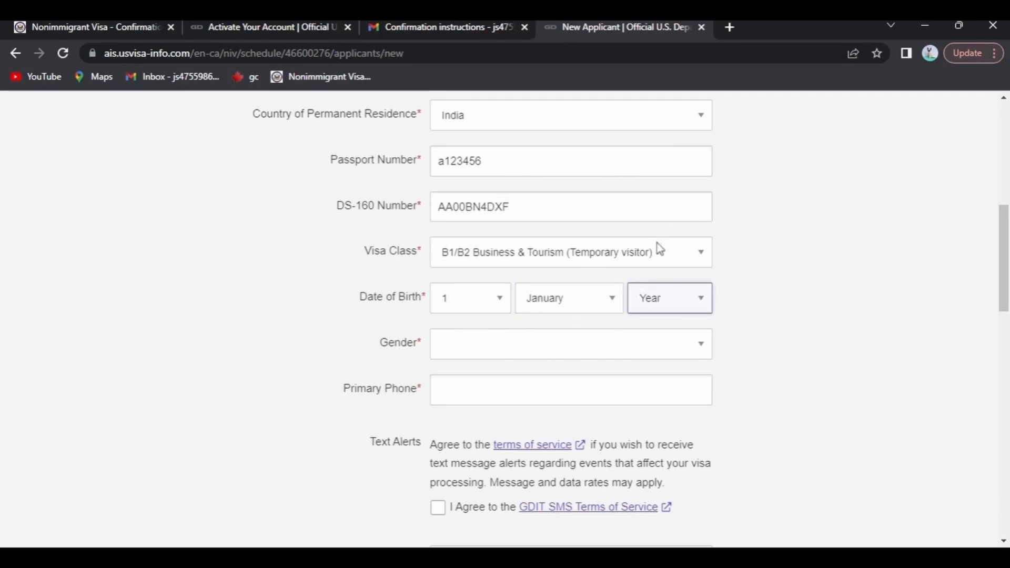
pyautogui.write('2000')
# - Set the gender to Male and enter the primary phone number
pyautogui.press('Tab')
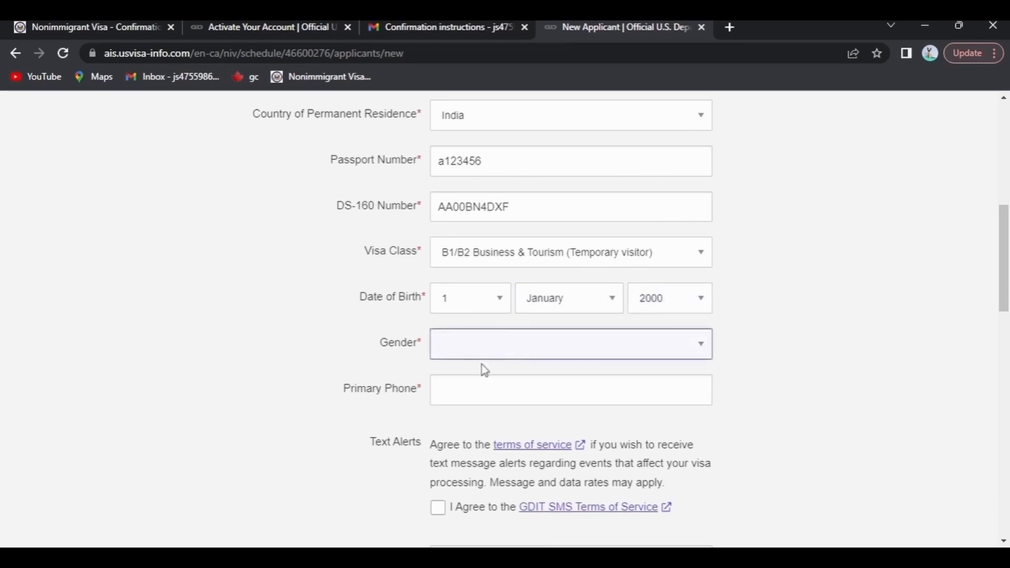
pyautogui.press('m')
pyautogui.press('Tab')
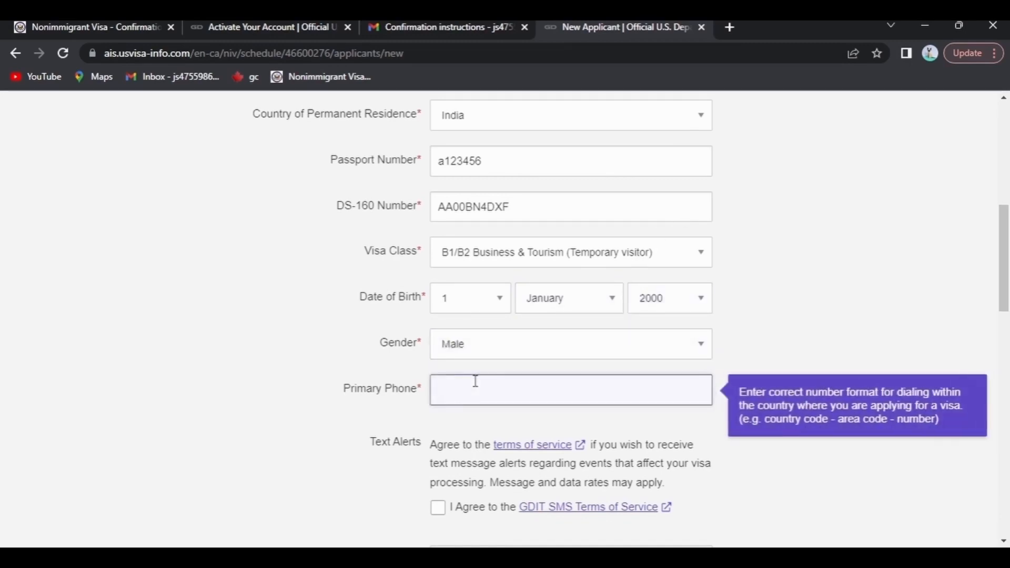
pyautogui.write('1234567890')
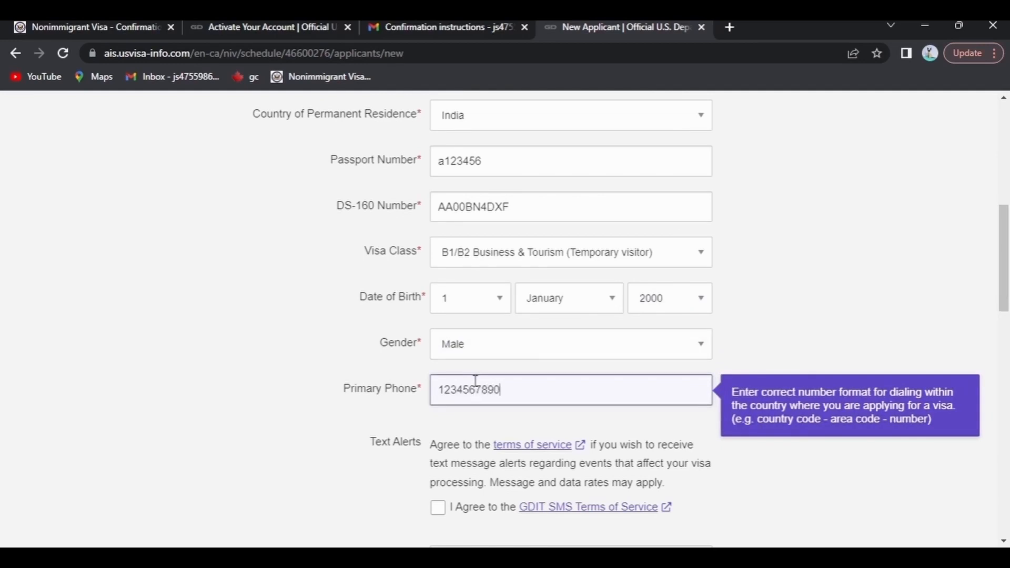
pyautogui.scroll(-5, 476, 380)
pyautogui.press('Tab')
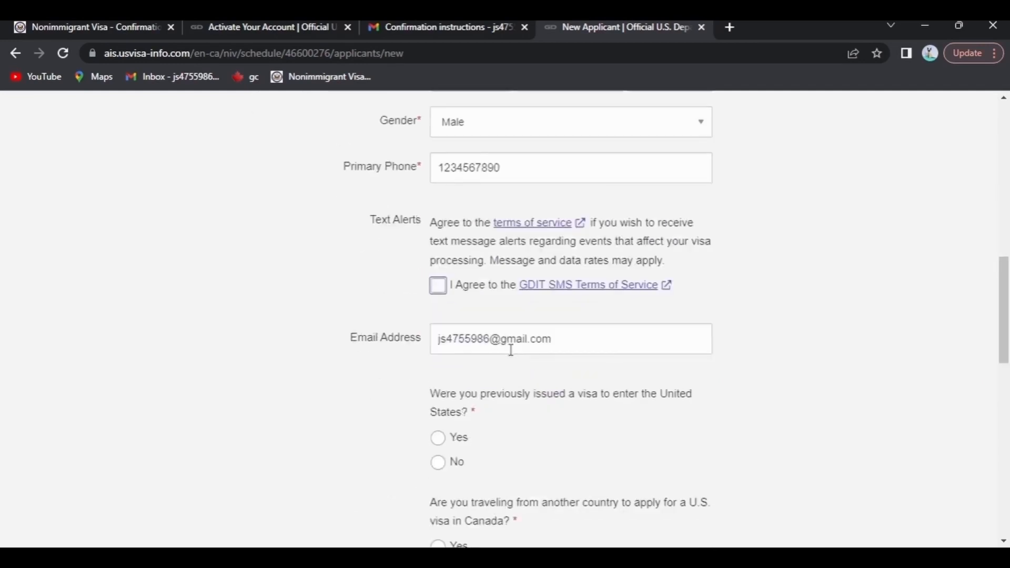
# - Answer No to a previous U.S. visa and to travelling from another country, then create the applicant
pyautogui.scroll(-1, 522, 381)
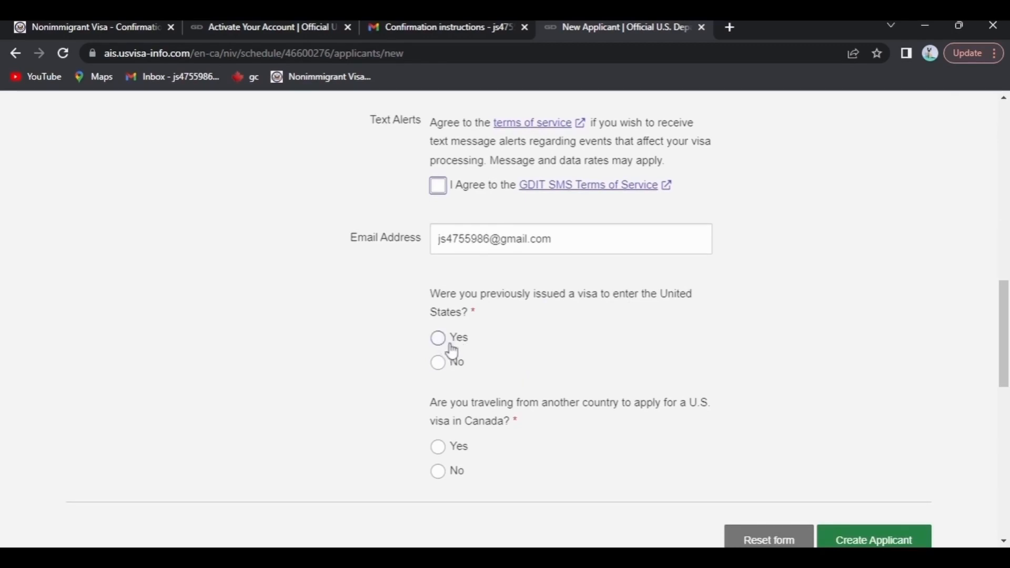
pyautogui.click(439, 364)
pyautogui.scroll(-1, 495, 421)
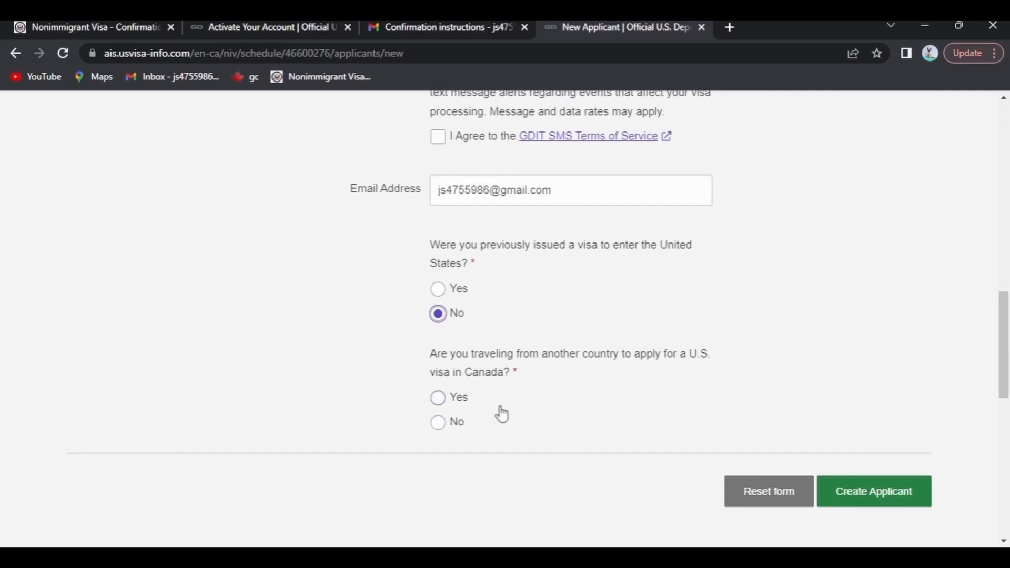
pyautogui.click(438, 422)
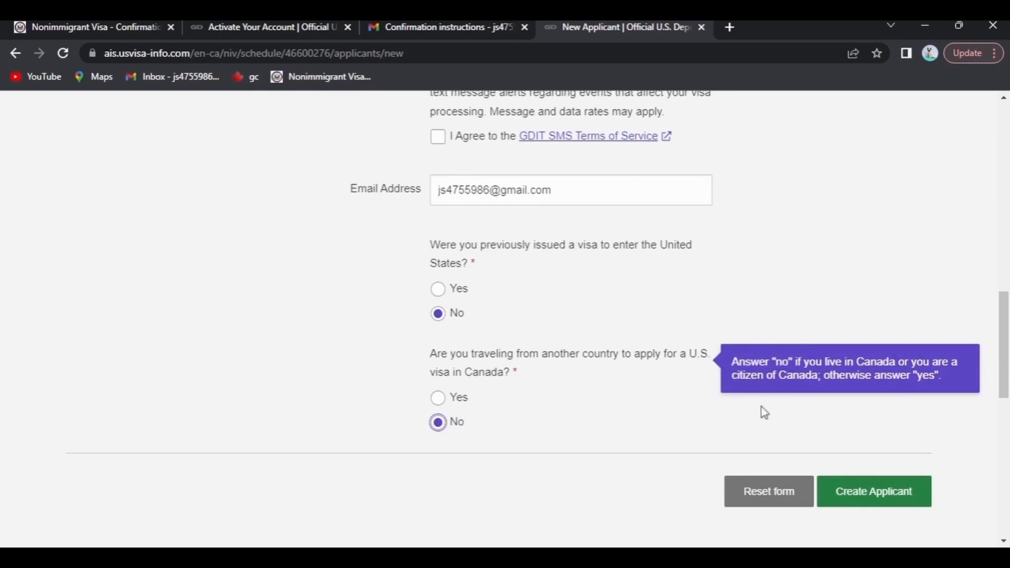
pyautogui.click(890, 492)
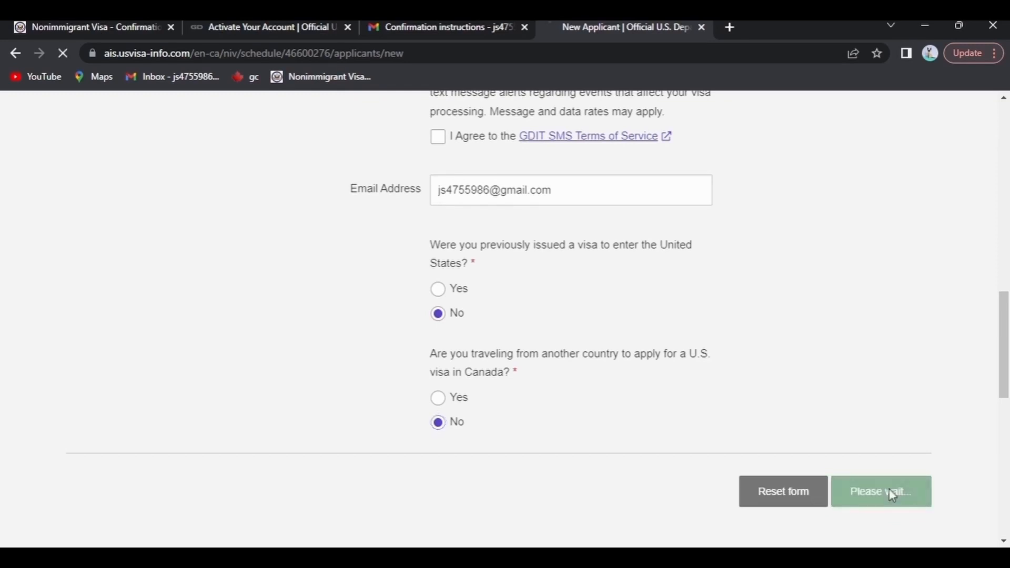
# - Answer Yes that the B1/B2 visa class matches the planned travel
pyautogui.scroll(-1, 884, 309)
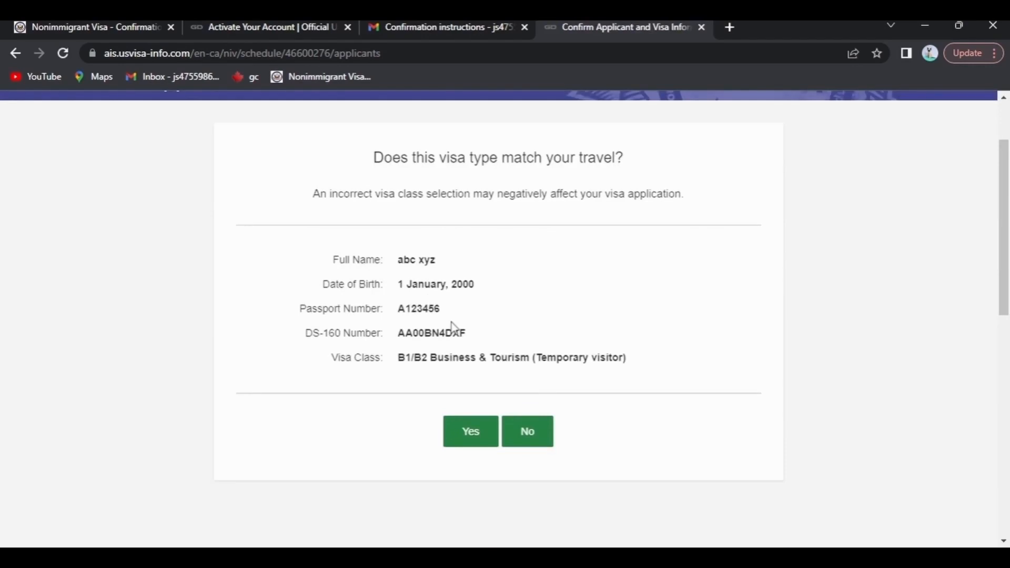
pyautogui.click(476, 435)
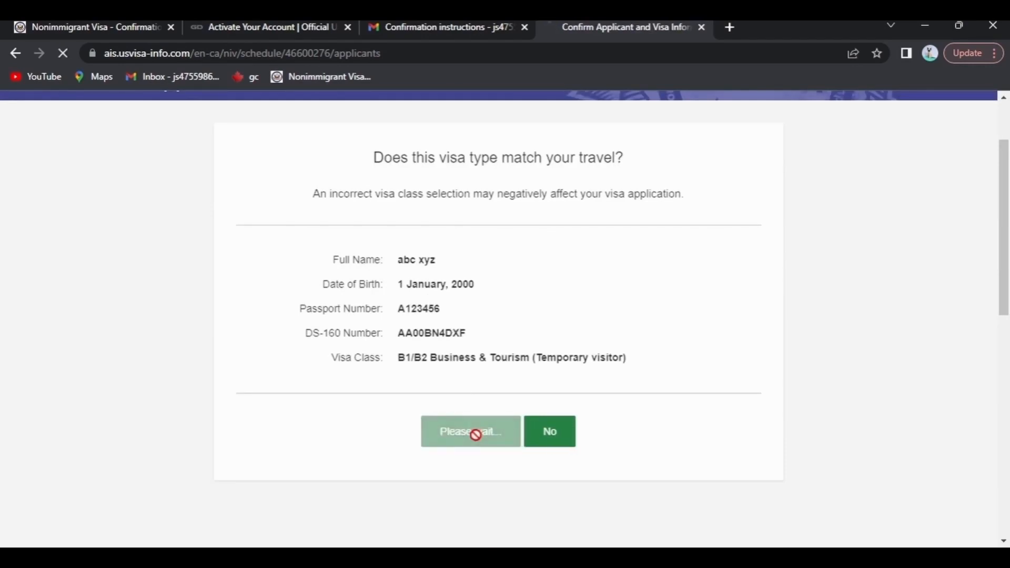
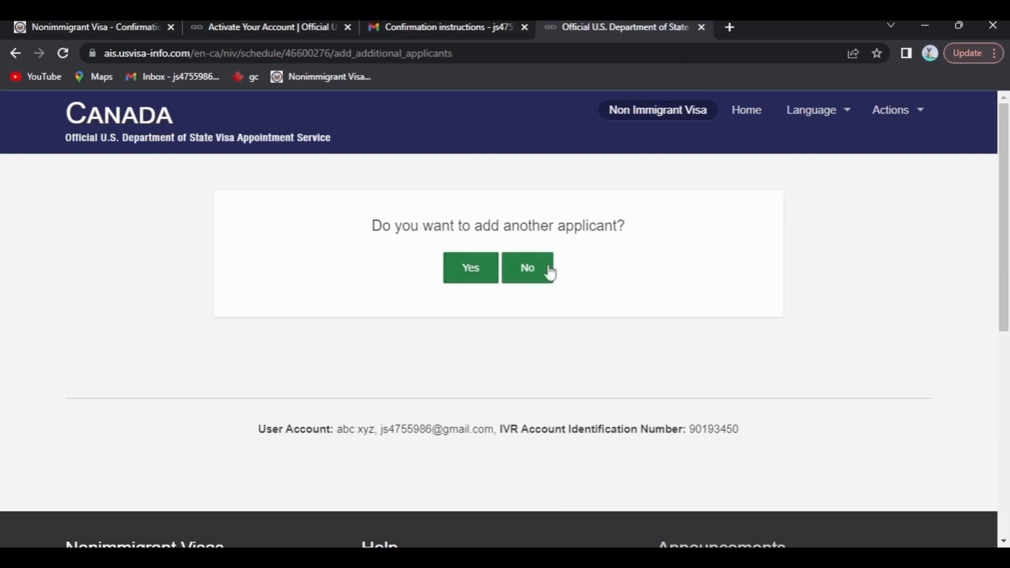
# - Answer No to adding another applicant to move on to Courier Details
pyautogui.click(537, 287)
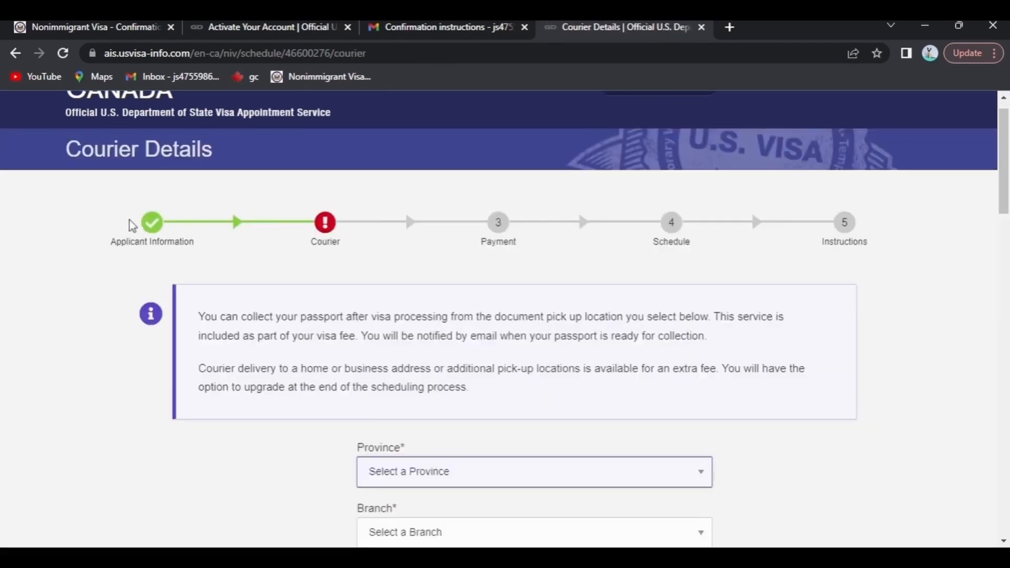
# - Choose province ON and the TORONTO ADELAIDE PO (31 Adelaide St E) pickup branch
pyautogui.scroll(-1, 130, 220)
pyautogui.scroll(-1, 488, 287)
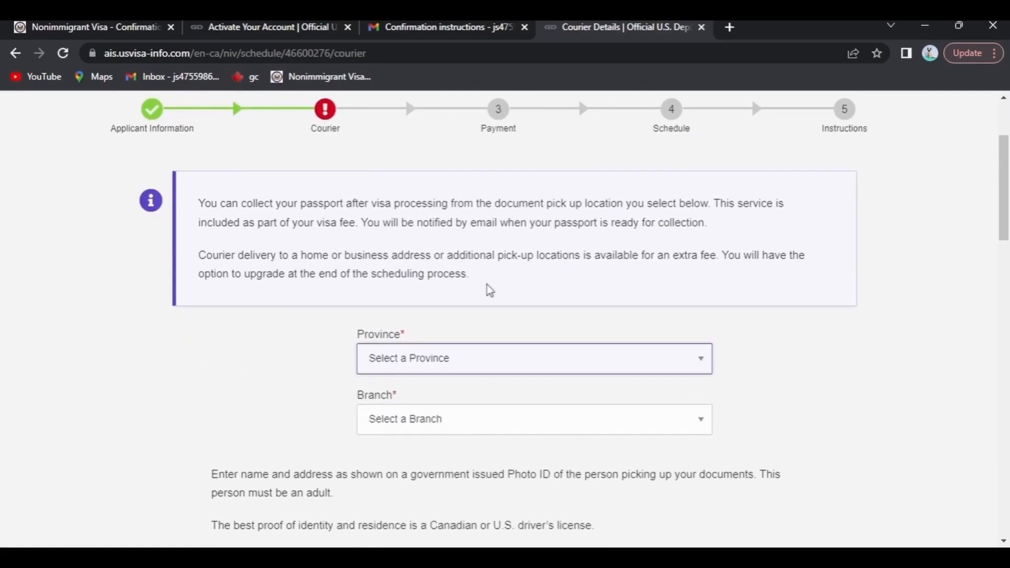
pyautogui.scroll(-1, 489, 289)
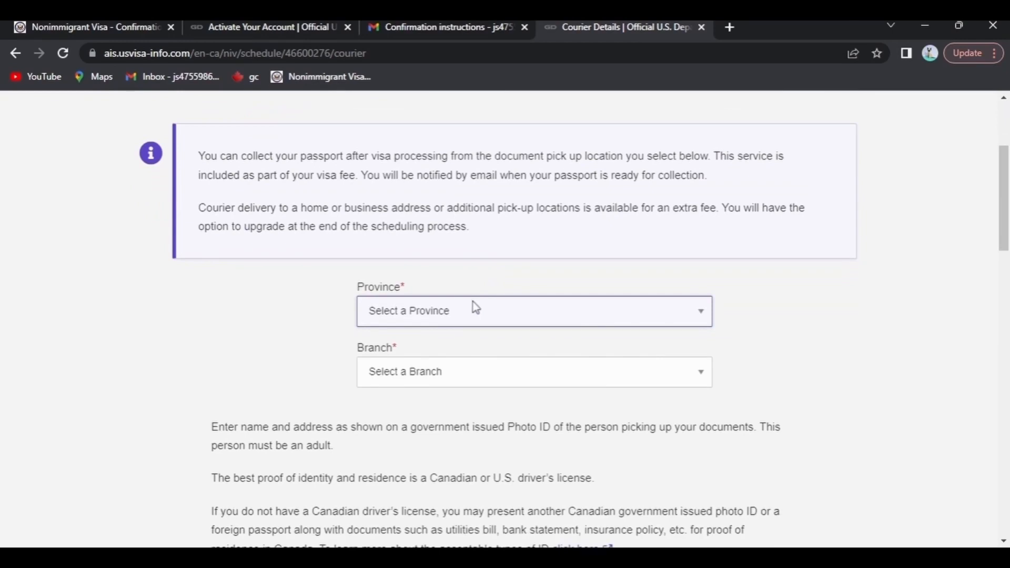
pyautogui.press('o')
pyautogui.press('Tab')
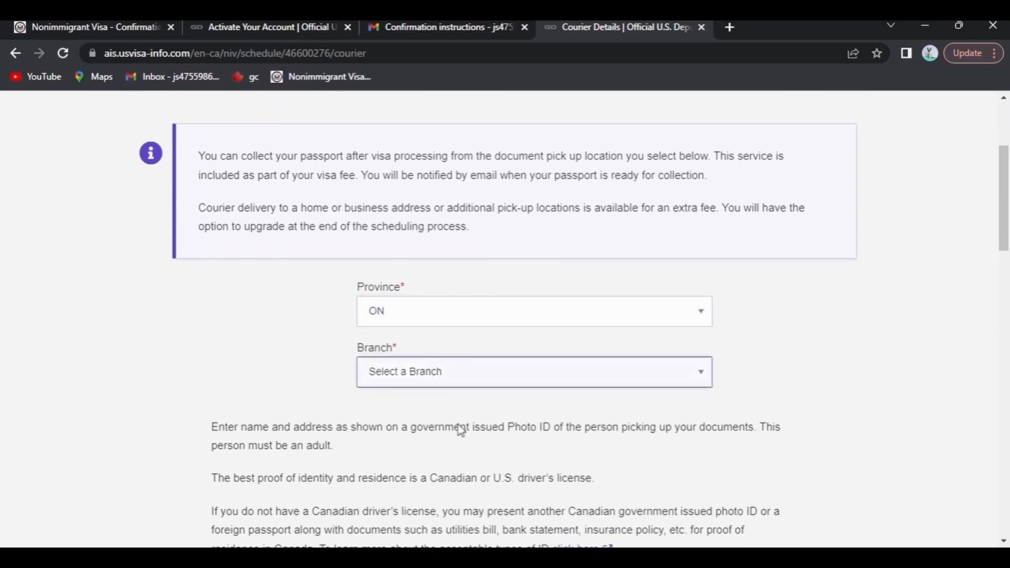
pyautogui.press('t')
pyautogui.scroll(-1, 482, 453)
pyautogui.scroll(-3, 482, 453)
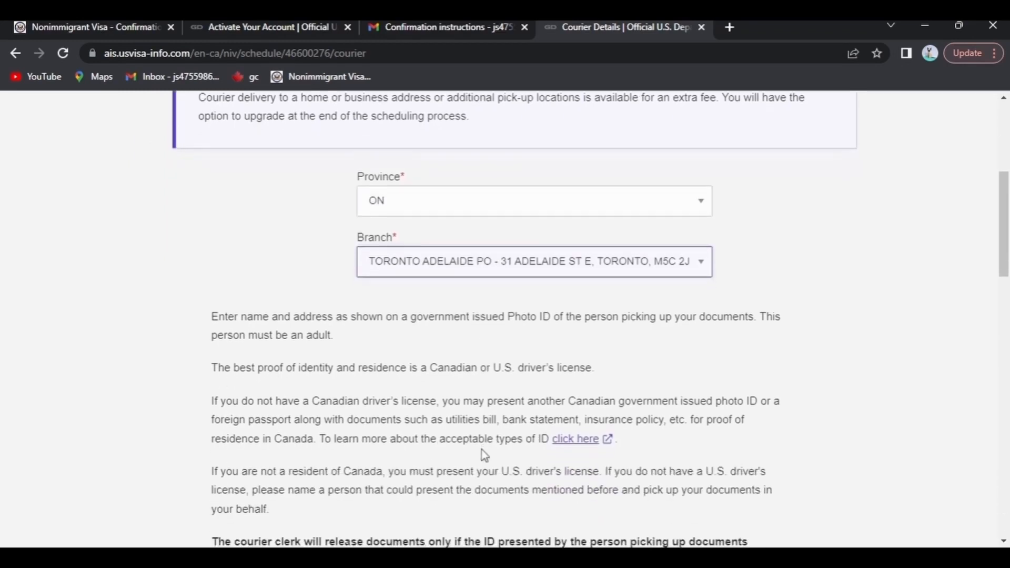
pyautogui.scroll(1, 481, 453)
pyautogui.scroll(-5, 535, 258)
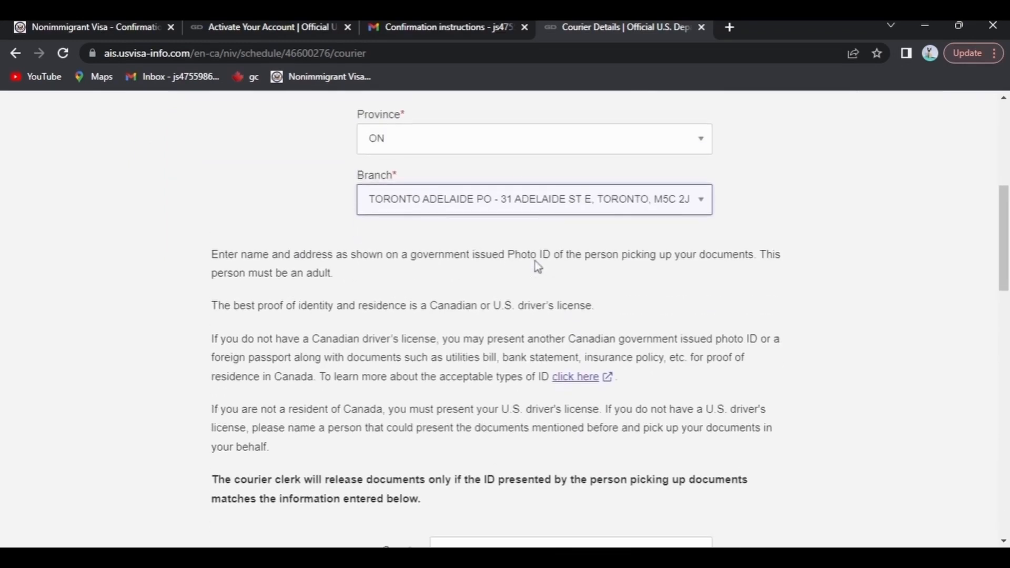
pyautogui.scroll(1, 756, 264)
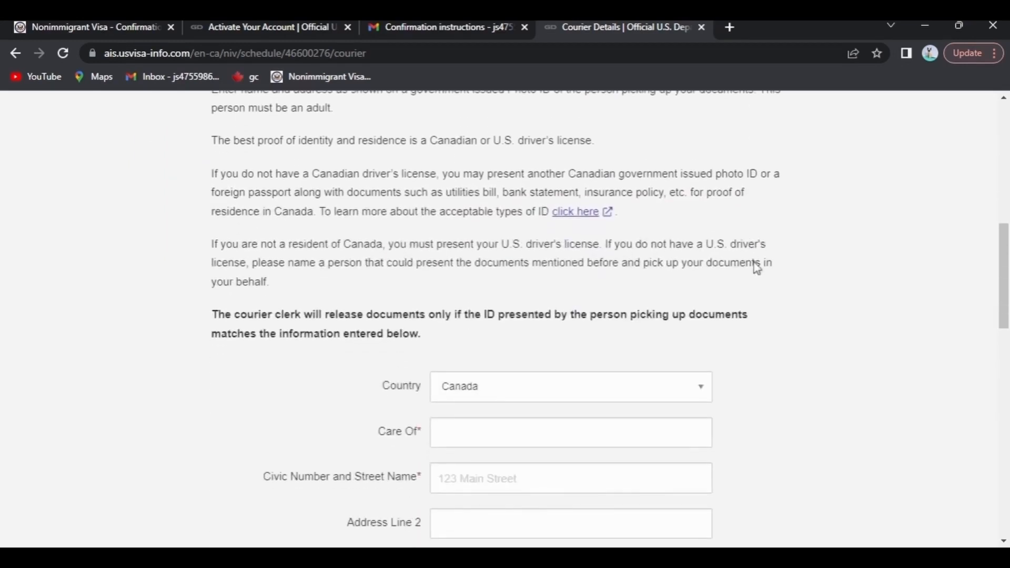
pyautogui.scroll(-1, 755, 266)
pyautogui.scroll(-1, 542, 277)
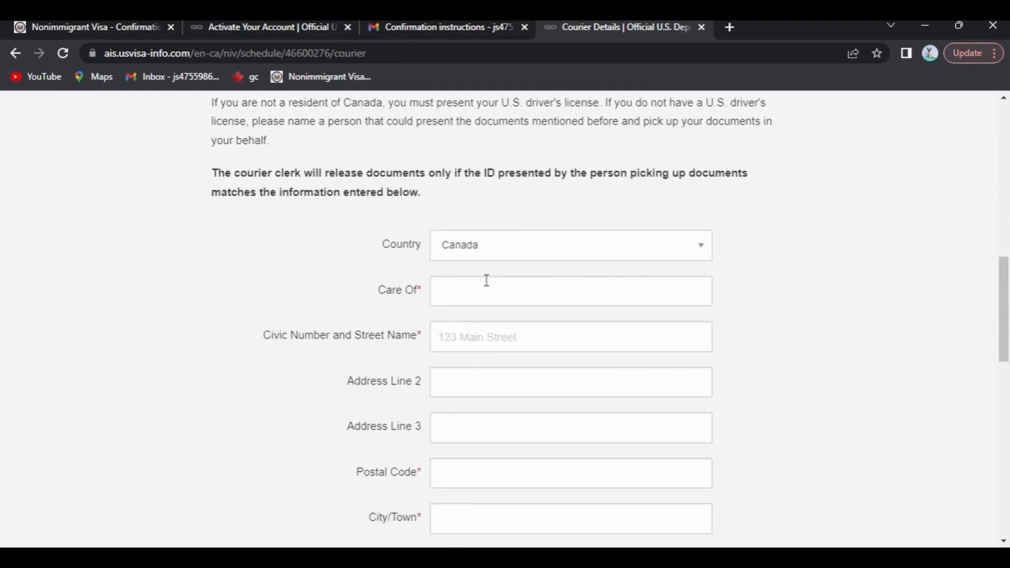
# - Enter the pickup person's care-of name and civic number 1354
pyautogui.click(460, 303)
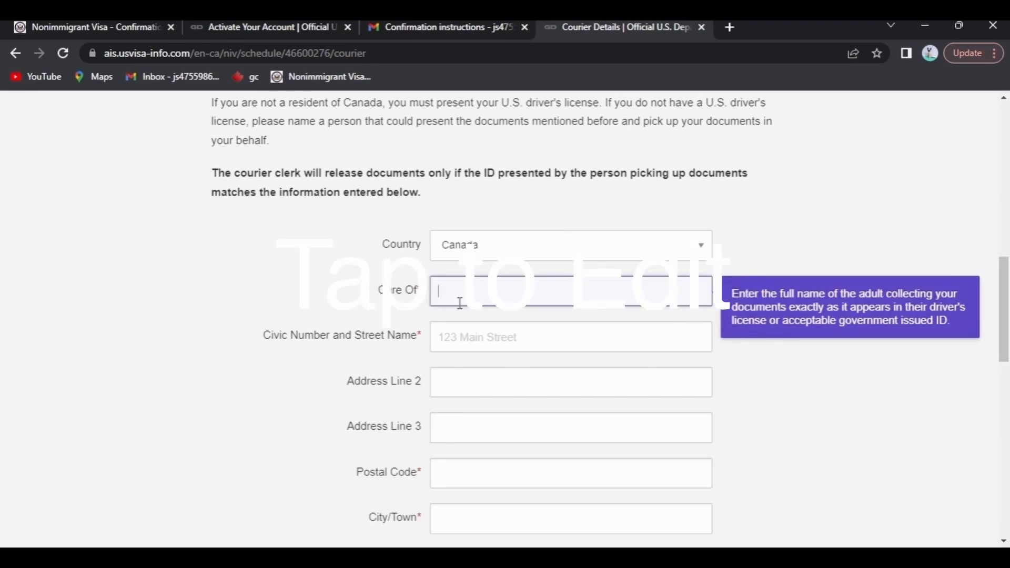
pyautogui.write('ab')
pyautogui.scroll(-1, 460, 304)
pyautogui.write('c')
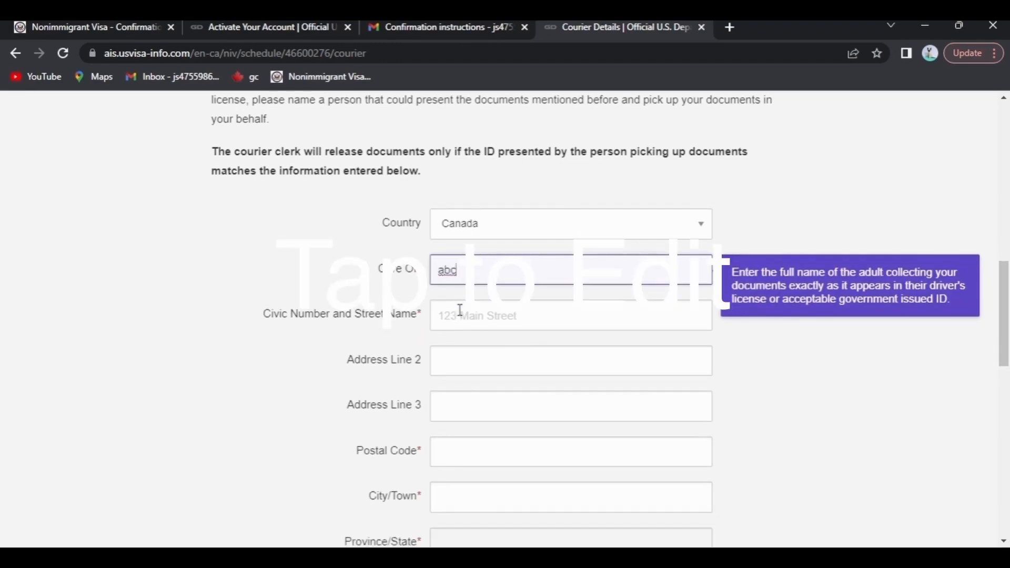
pyautogui.press('Tab')
pyautogui.write('1354')
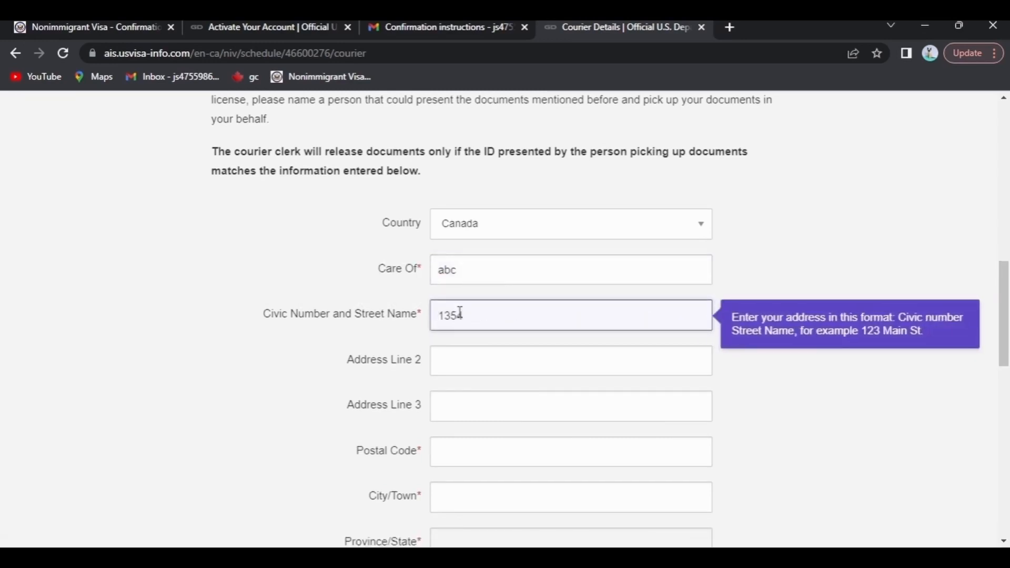
# - Enter TORONTO as the city and submit the courier details
pyautogui.scroll(-1, 460, 316)
pyautogui.scroll(1, 458, 318)
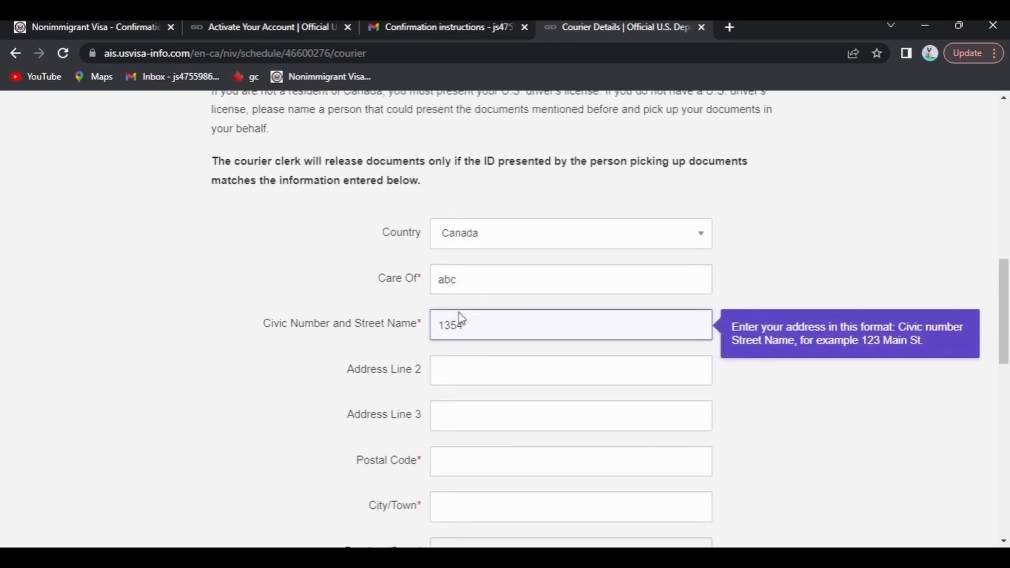
pyautogui.click(489, 365)
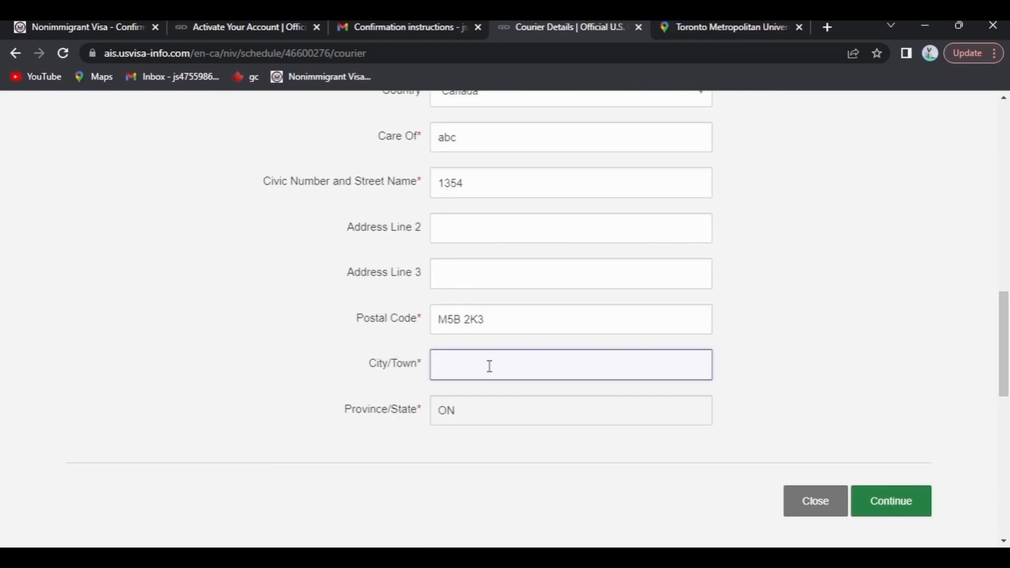
pyautogui.write('TORONTO')
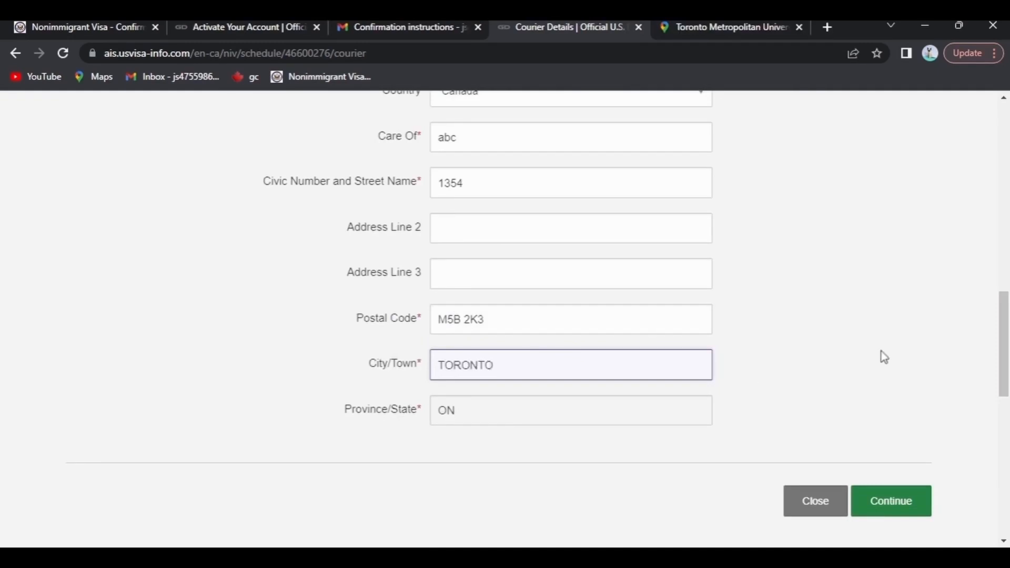
pyautogui.click(901, 500)
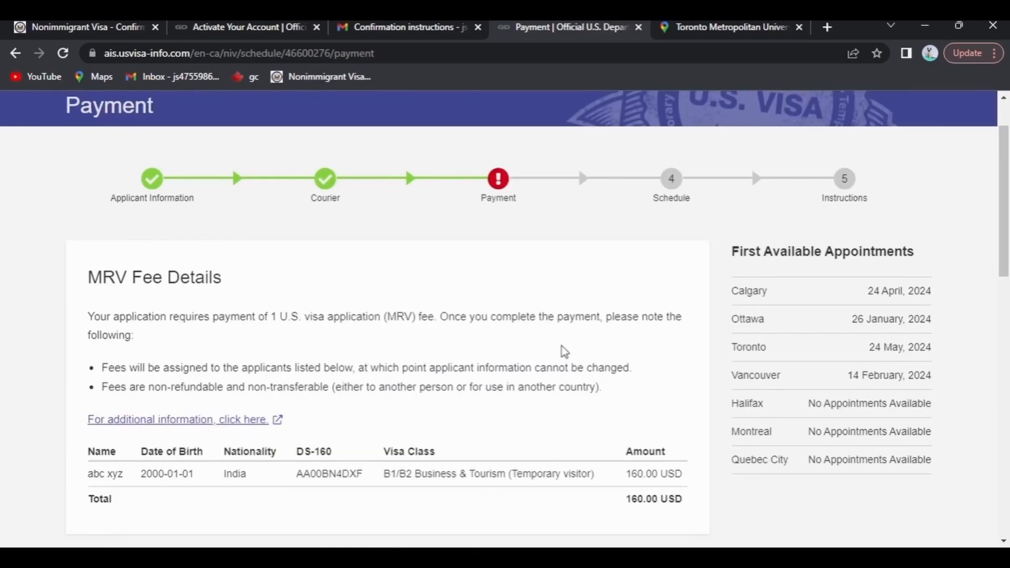
# - Review the first available appointment rows and scroll down to the payment options
pyautogui.scroll(-1, 565, 351)
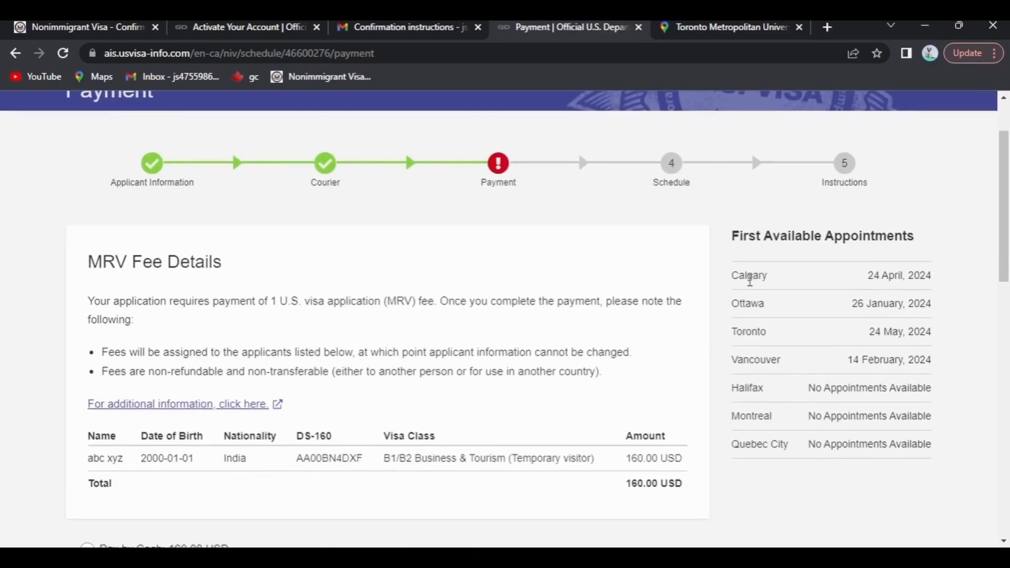
pyautogui.moveTo(747, 276); pyautogui.dragTo(937, 357)
pyautogui.click(936, 358)
pyautogui.scroll(-2, 567, 320)
pyautogui.scroll(-1, 568, 320)
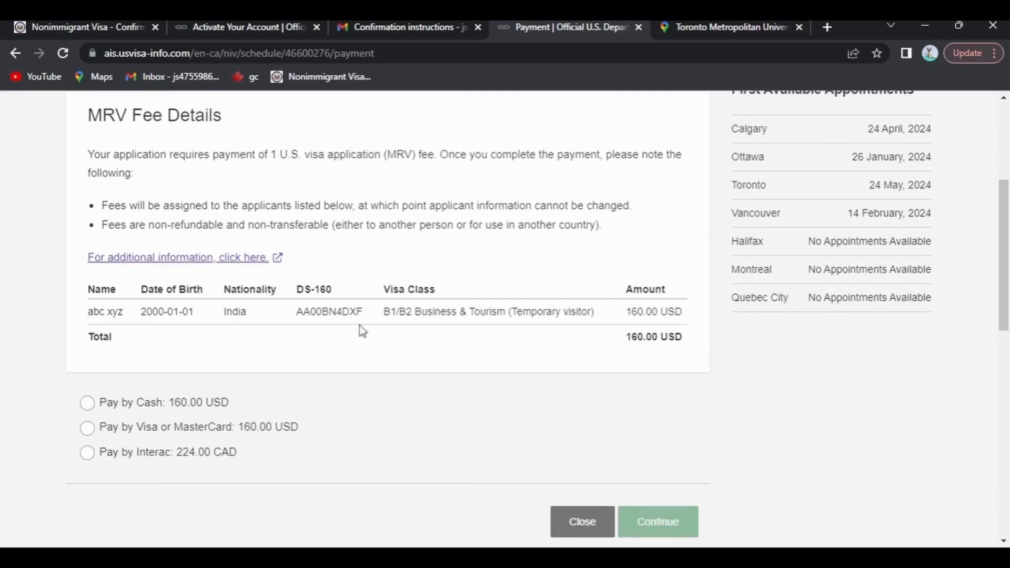
pyautogui.scroll(-1, 199, 348)
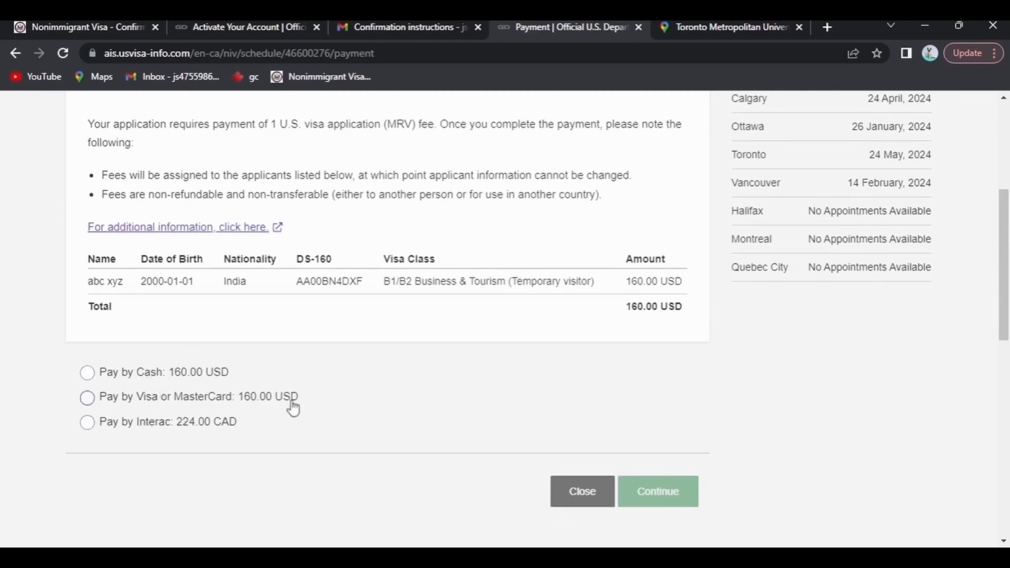
pyautogui.scroll(-1, 293, 408)
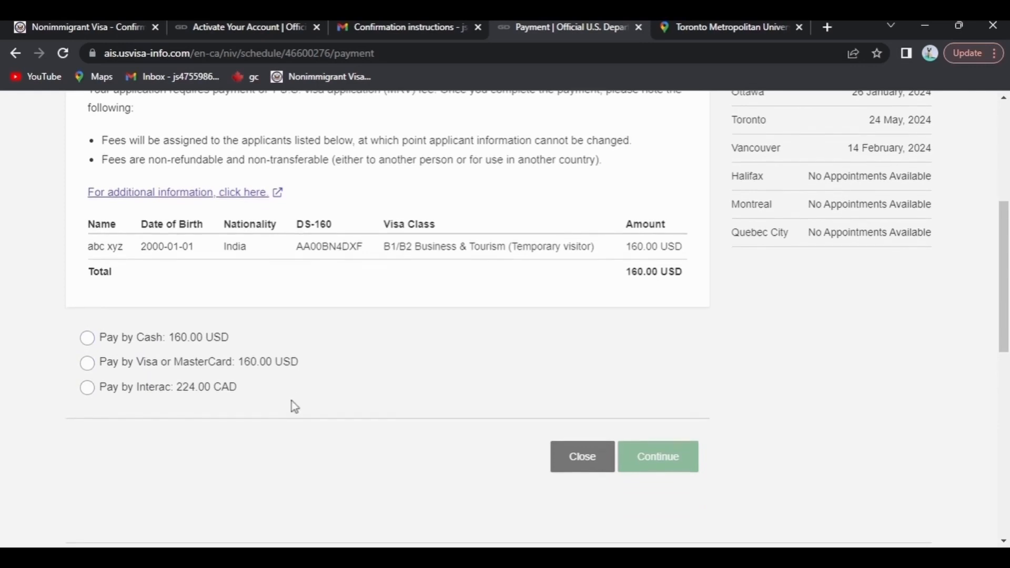
# - Pay by Interac for 224.00 CAD and accept the non-refundable fee terms
pyautogui.click(137, 391)
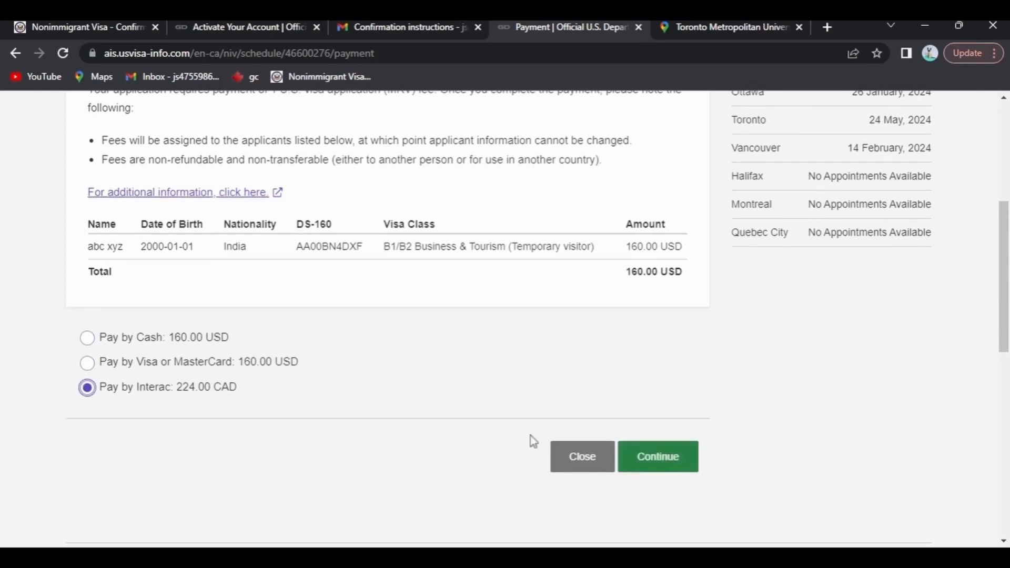
pyautogui.click(670, 468)
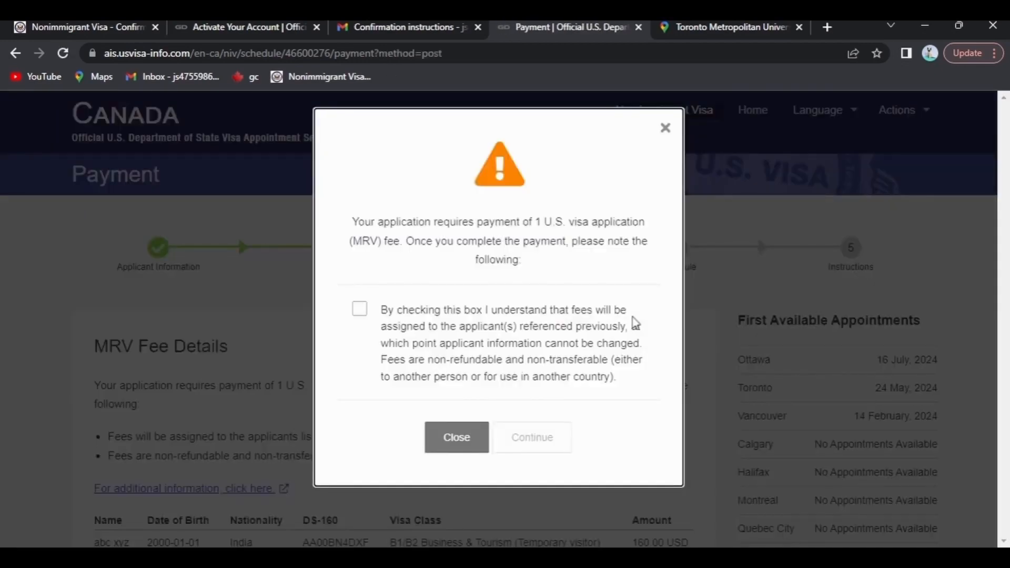
pyautogui.click(359, 309)
pyautogui.click(551, 441)
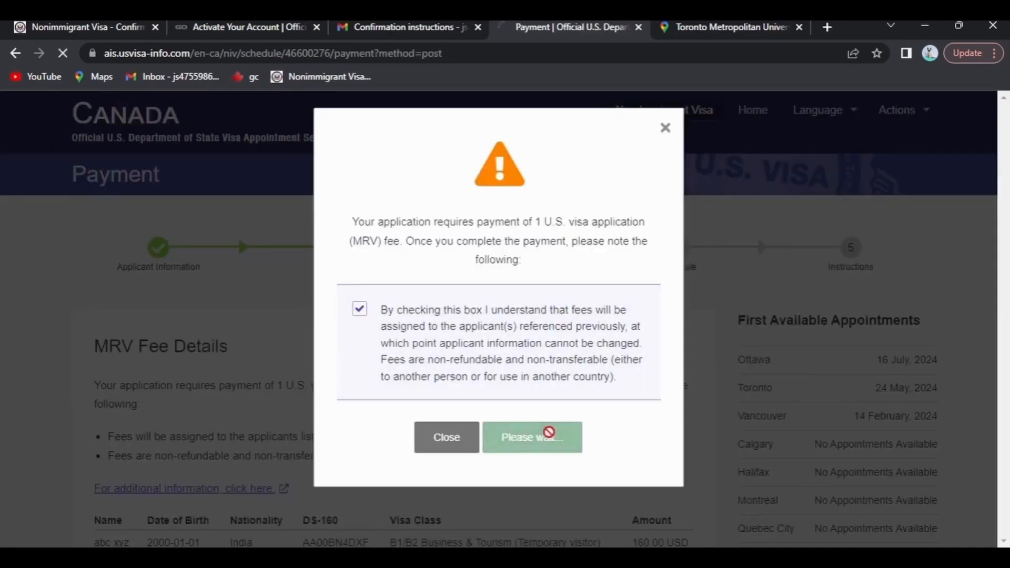
pyautogui.scroll(-2, 623, 374)
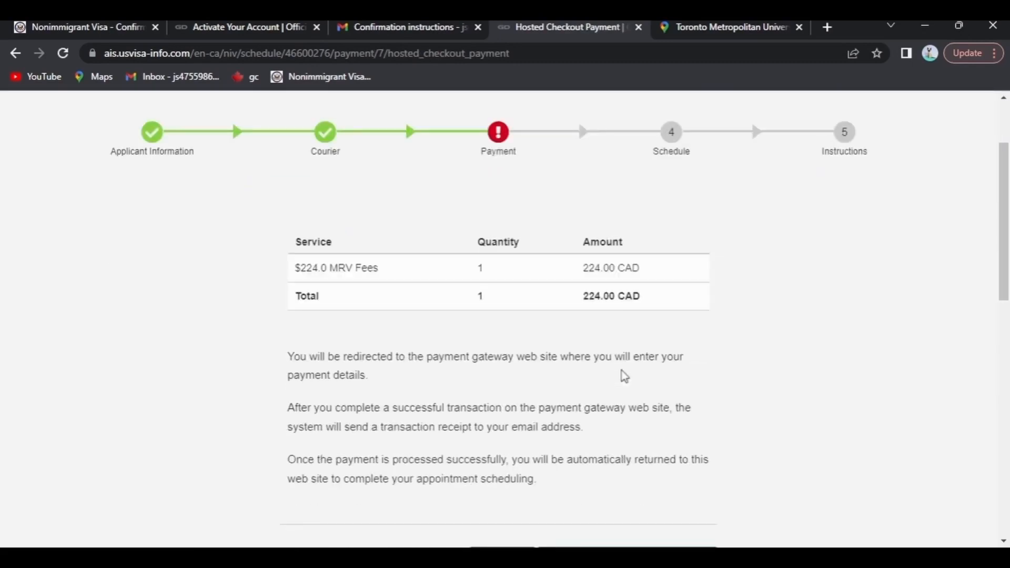
pyautogui.scroll(-3, 622, 375)
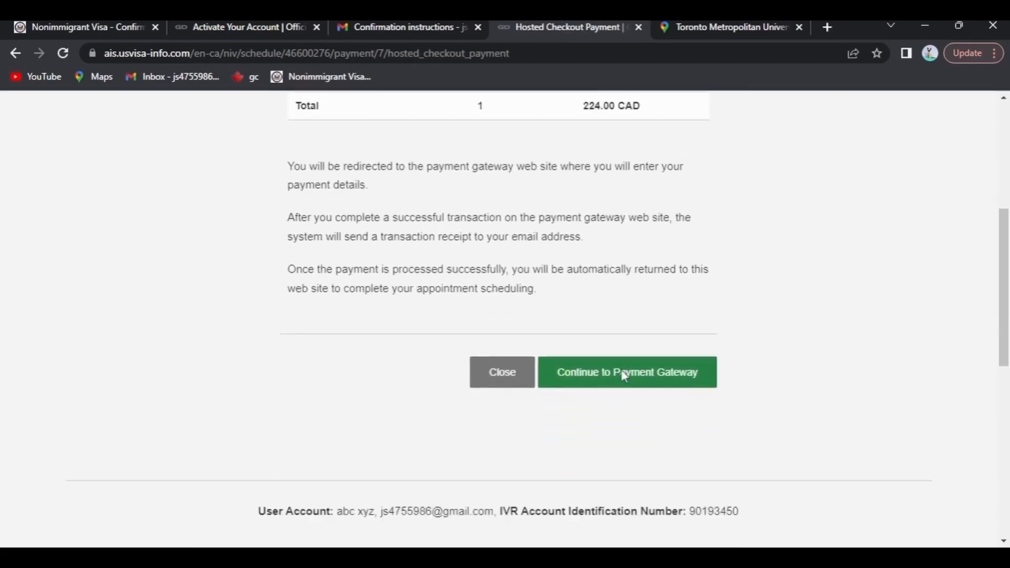
pyautogui.scroll(3, 623, 375)
pyautogui.scroll(2, 624, 375)
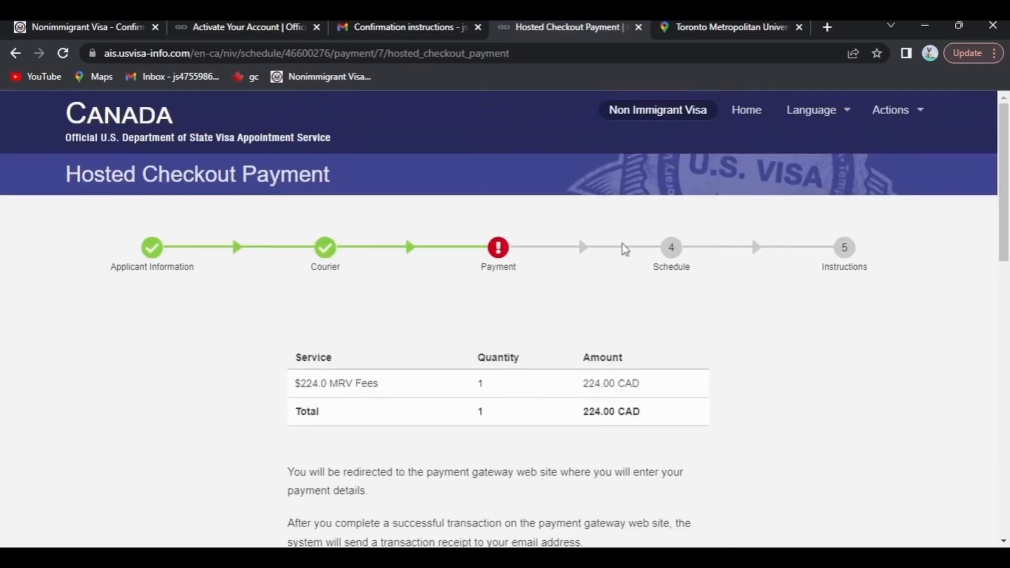
pyautogui.scroll(-1, 625, 337)
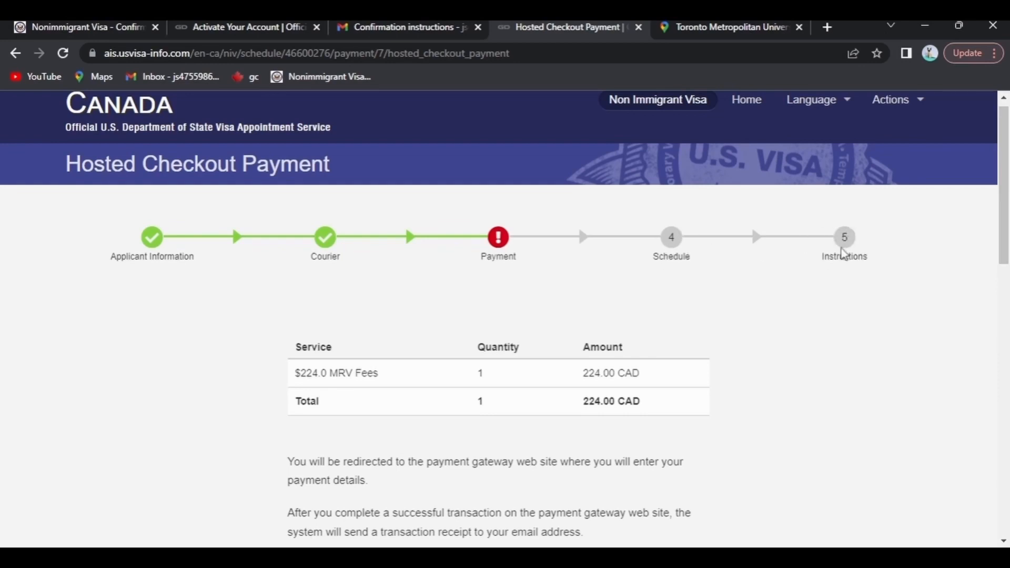
pyautogui.scroll(1, 834, 258)
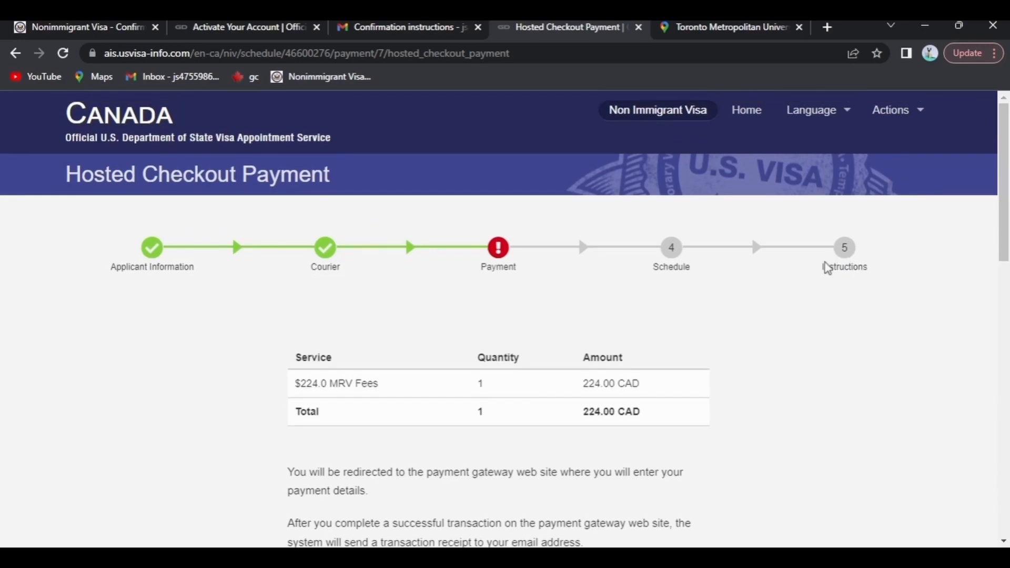